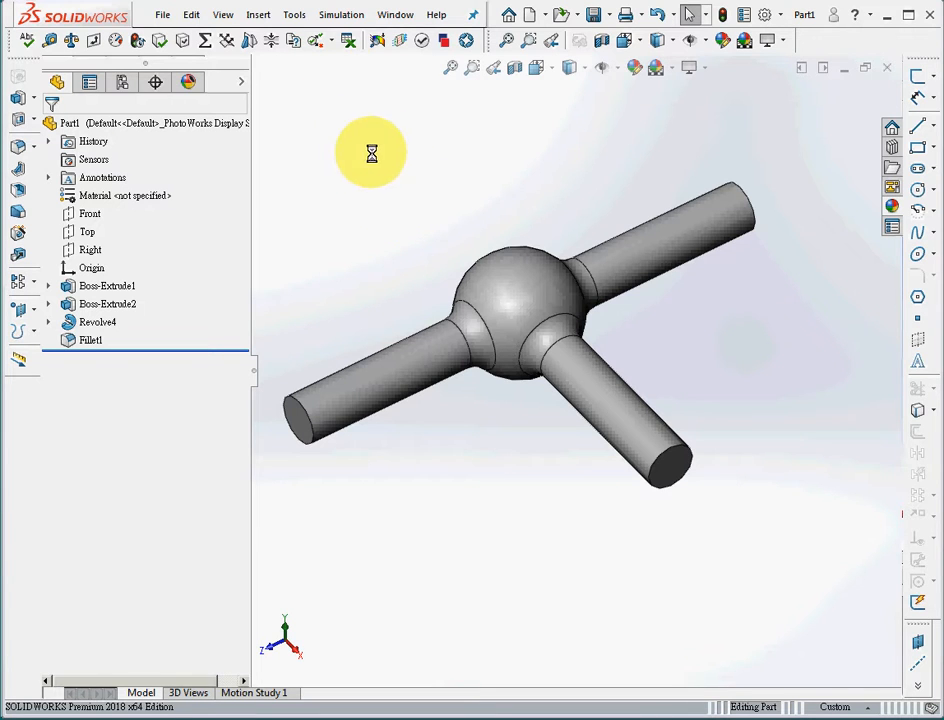
pyautogui.click(299, 14)
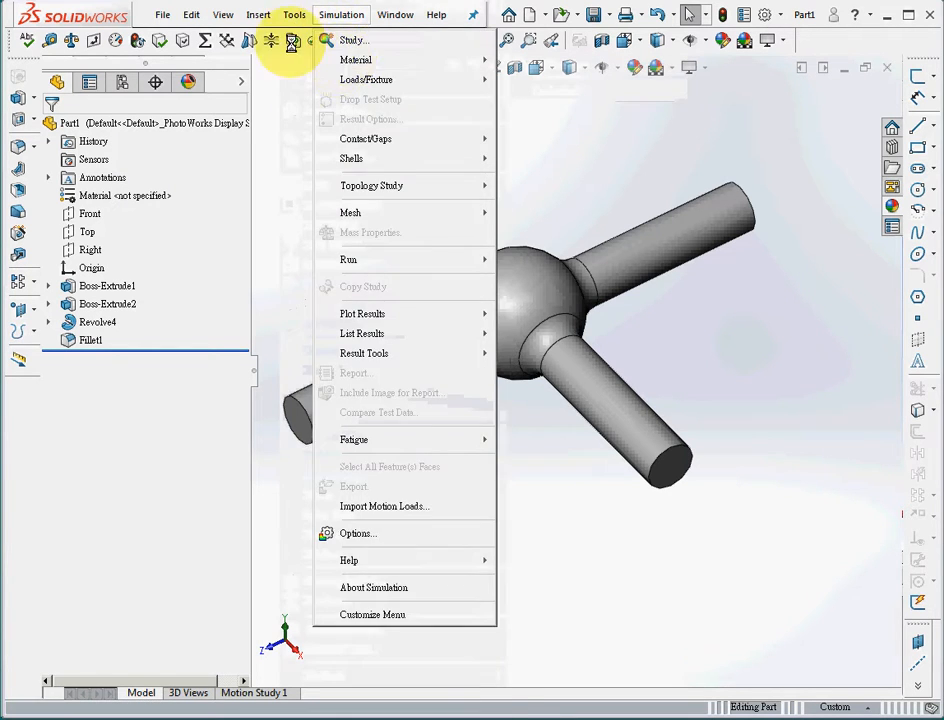
pyautogui.moveTo(346, 84)
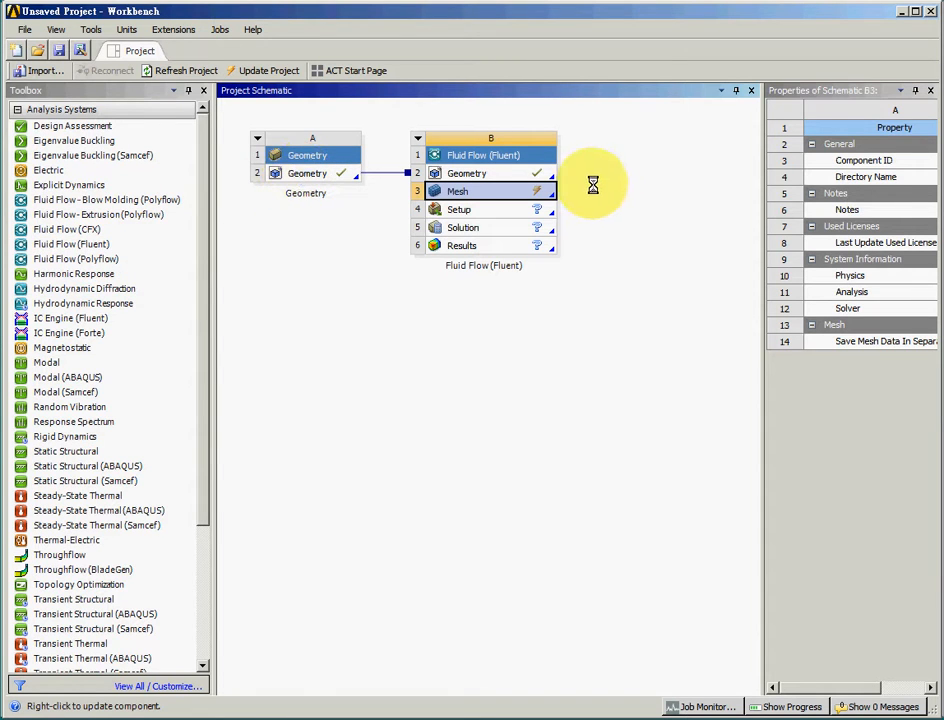
# Step: Open the Fluid Flow (Fluent) system's Mesh and create a named selection "Hot Inlet" on the end face of the +Z pipe
pyautogui.rightClick(519, 189)
pyautogui.click(417, 569)
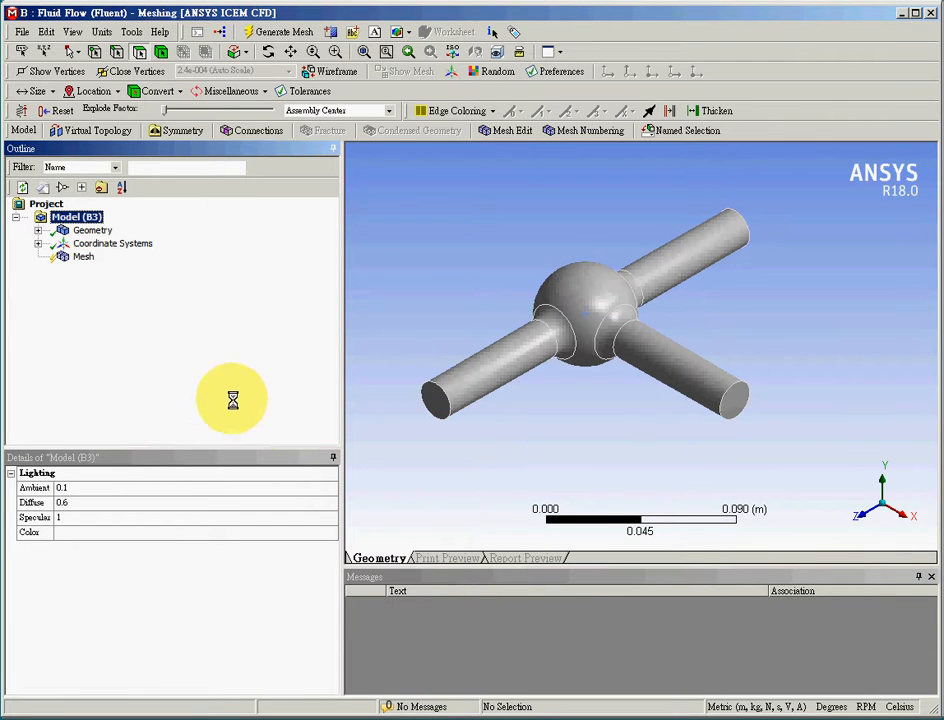
pyautogui.click(440, 404)
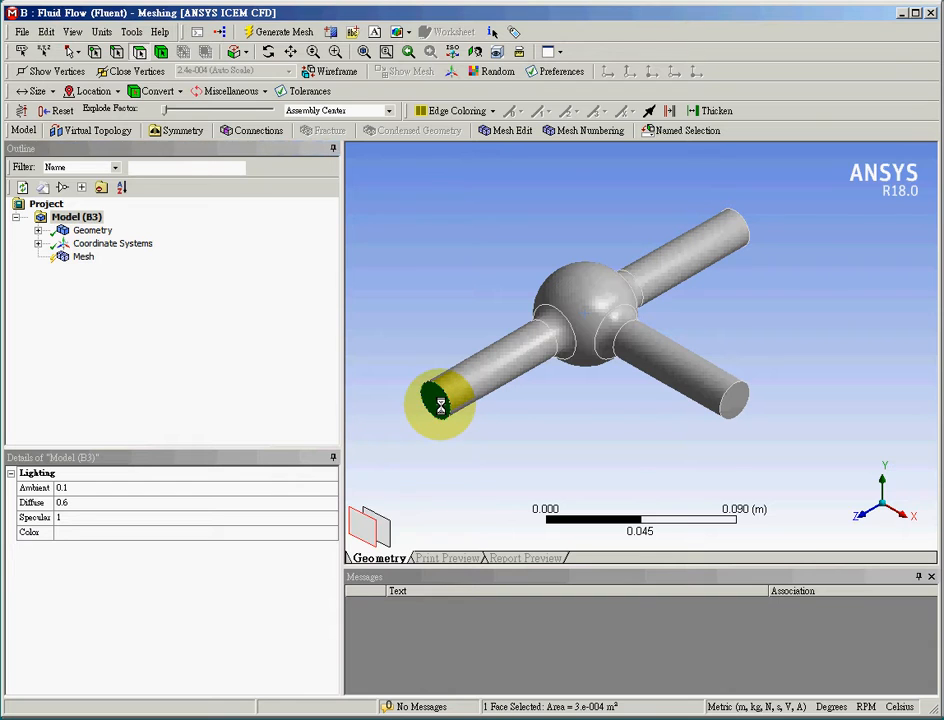
pyautogui.rightClick(440, 404)
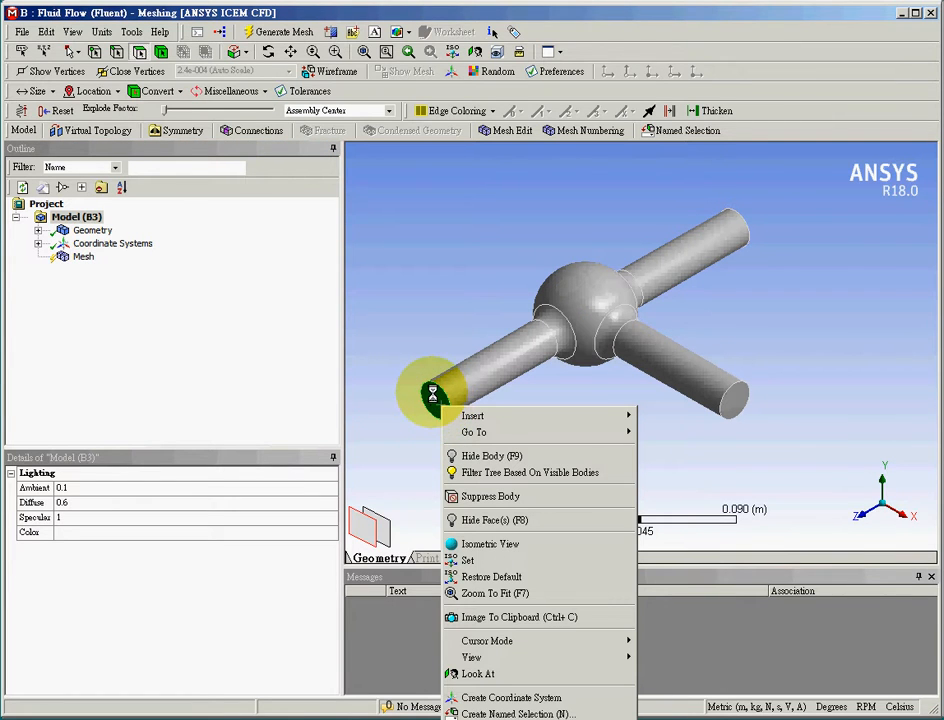
pyautogui.click(577, 713)
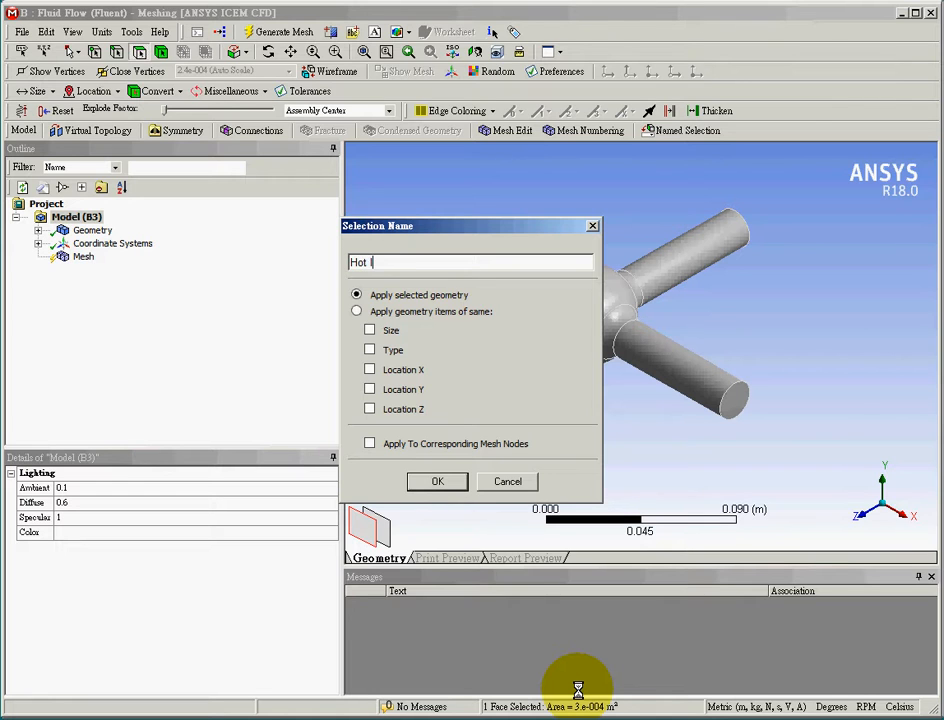
pyautogui.write('Hot Inlet')
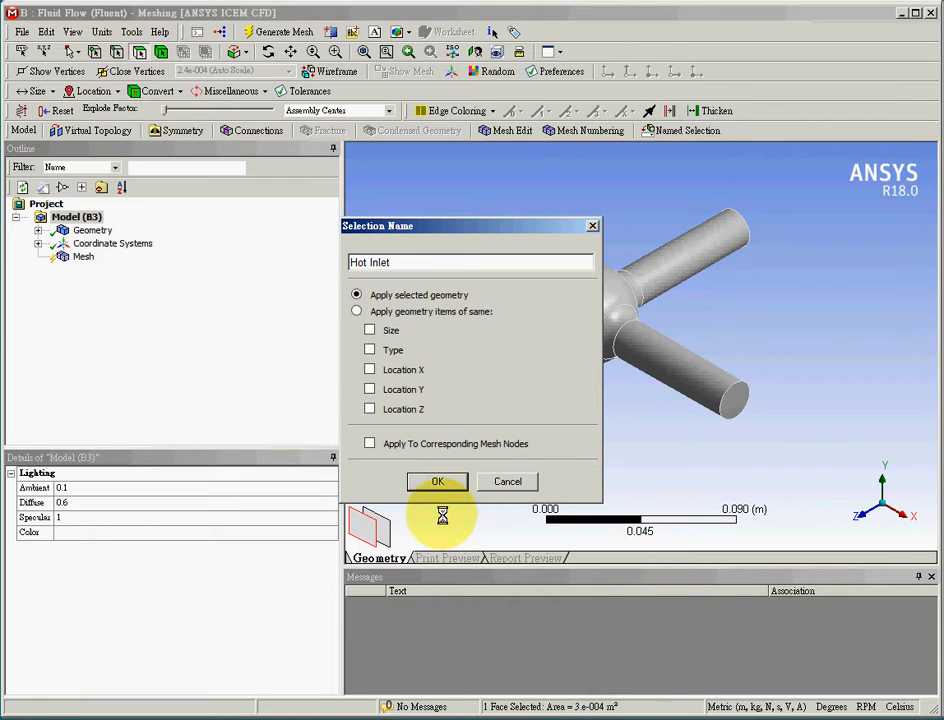
pyautogui.click(437, 481)
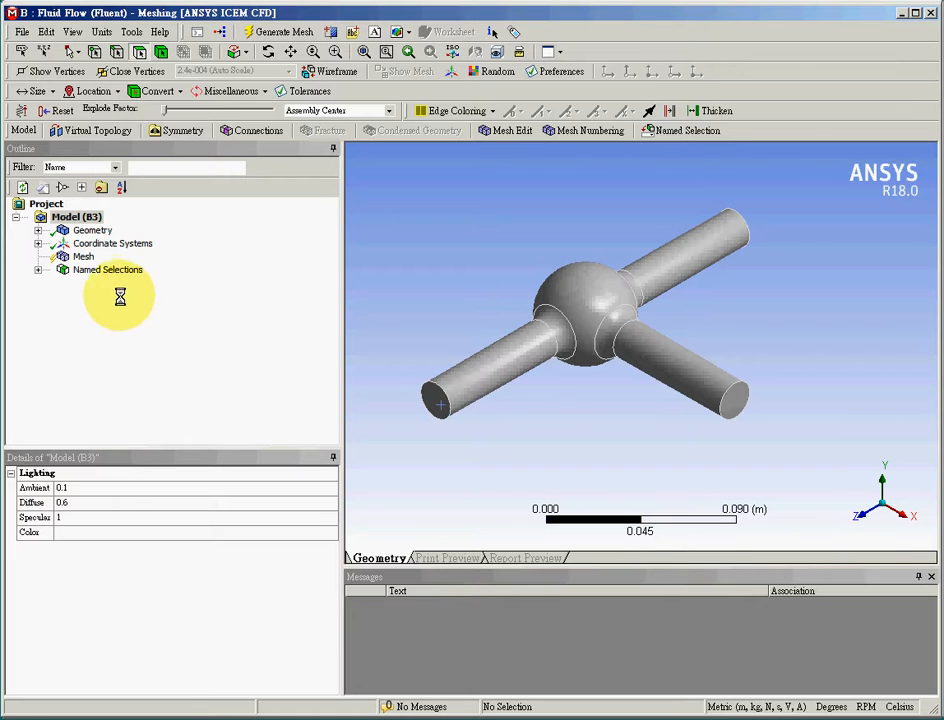
pyautogui.click(37, 269)
pyautogui.click(110, 283)
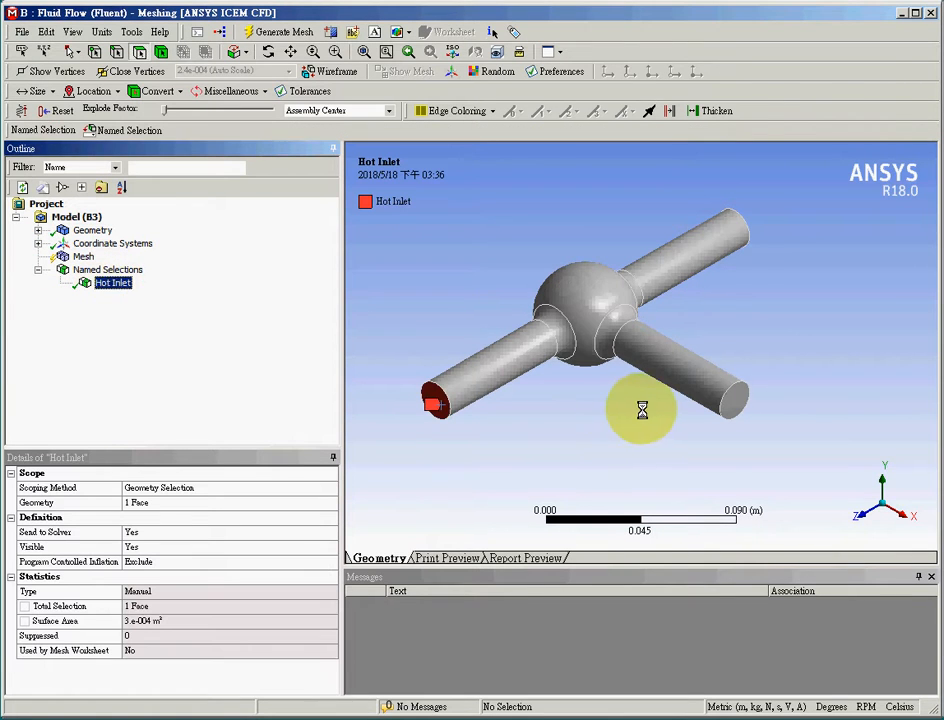
# Step: Create a named selection "Cool Inlet" on the end face of the opposite, -Z pipe
pyautogui.moveTo(638, 407); pyautogui.dragTo(933, 388, button='middle')
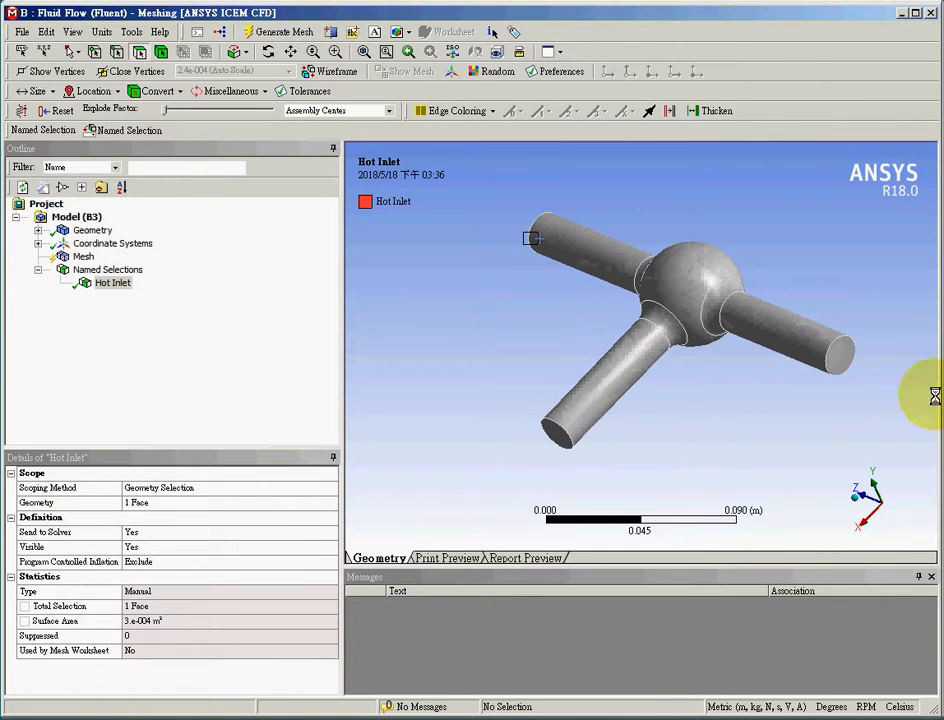
pyautogui.click(841, 362)
pyautogui.rightClick(841, 360)
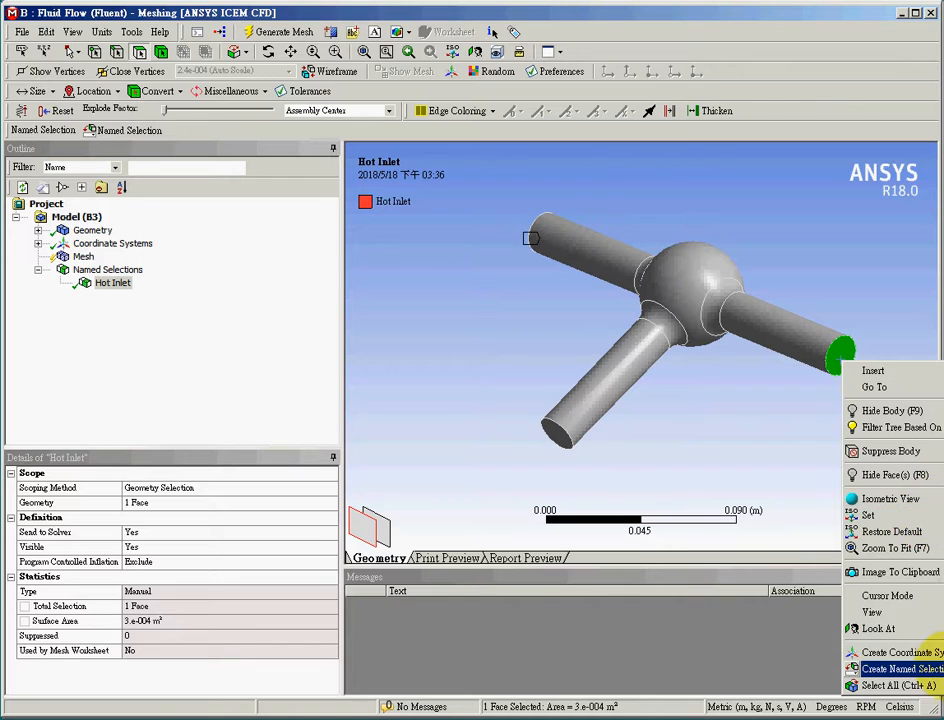
pyautogui.click(900, 668)
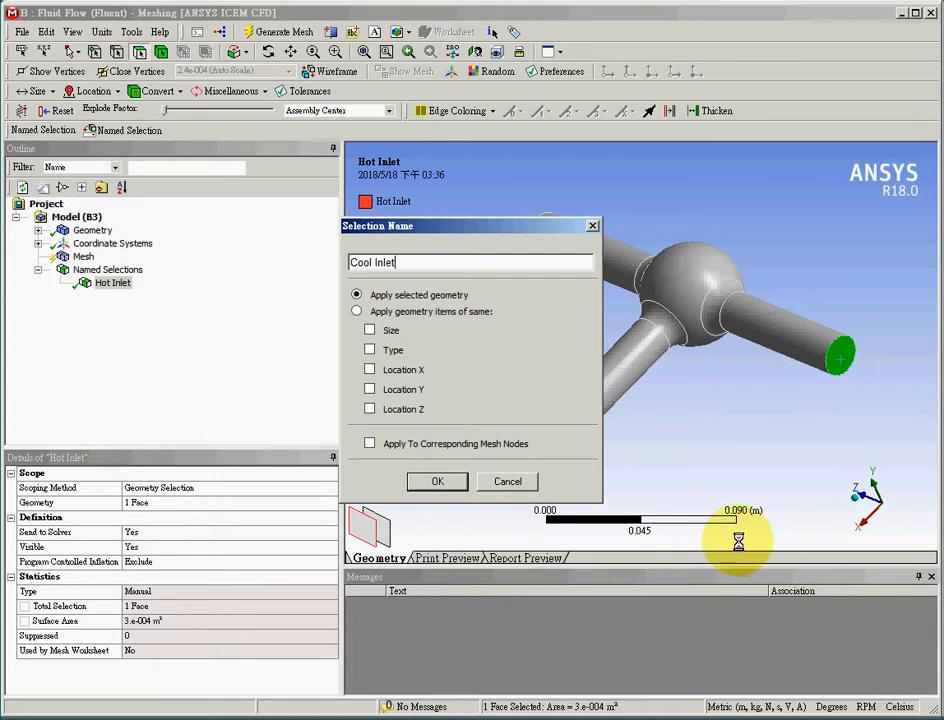
pyautogui.click(437, 481)
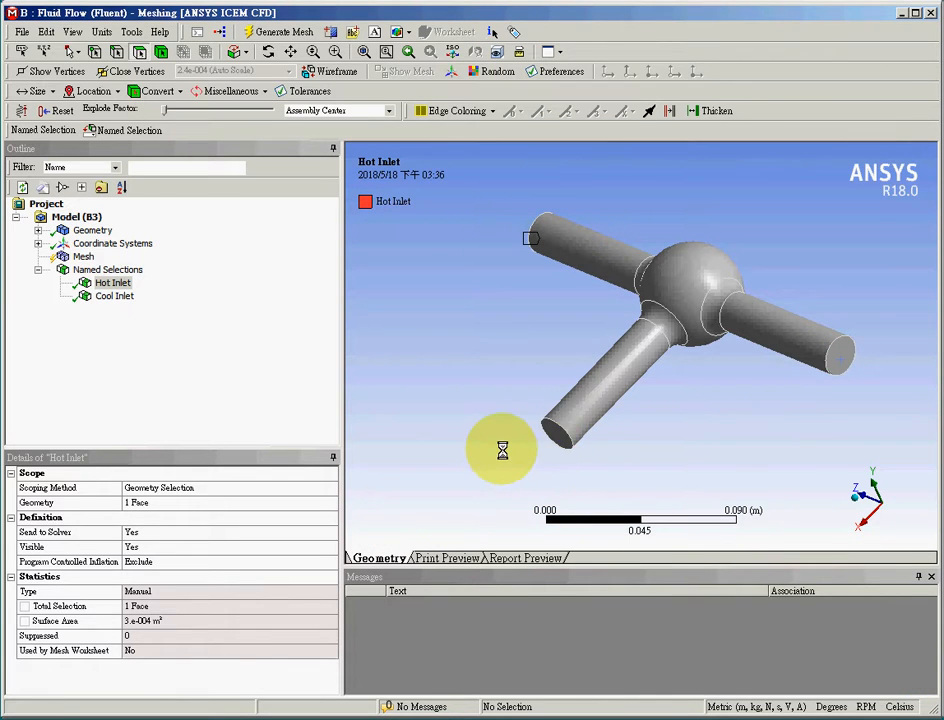
# Step: Create a named selection "Outlet" on the end face of the X-direction branch pipe and display all three named selections on the model
pyautogui.moveTo(501, 449); pyautogui.dragTo(570, 416, button='middle')
pyautogui.click(632, 390)
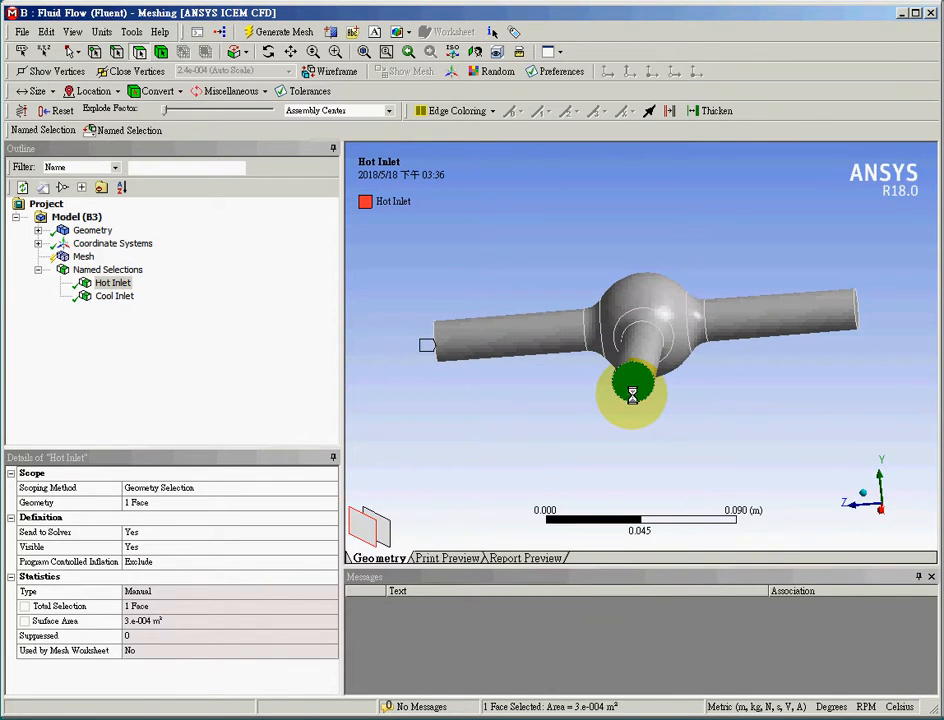
pyautogui.rightClick(632, 392)
pyautogui.click(769, 702)
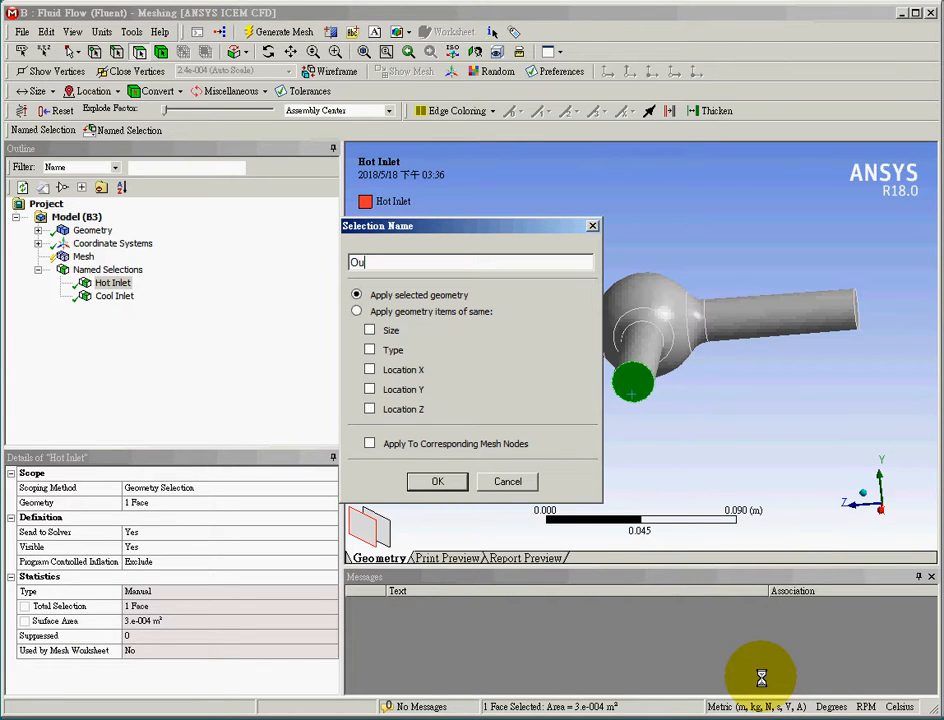
pyautogui.write('Outlet')
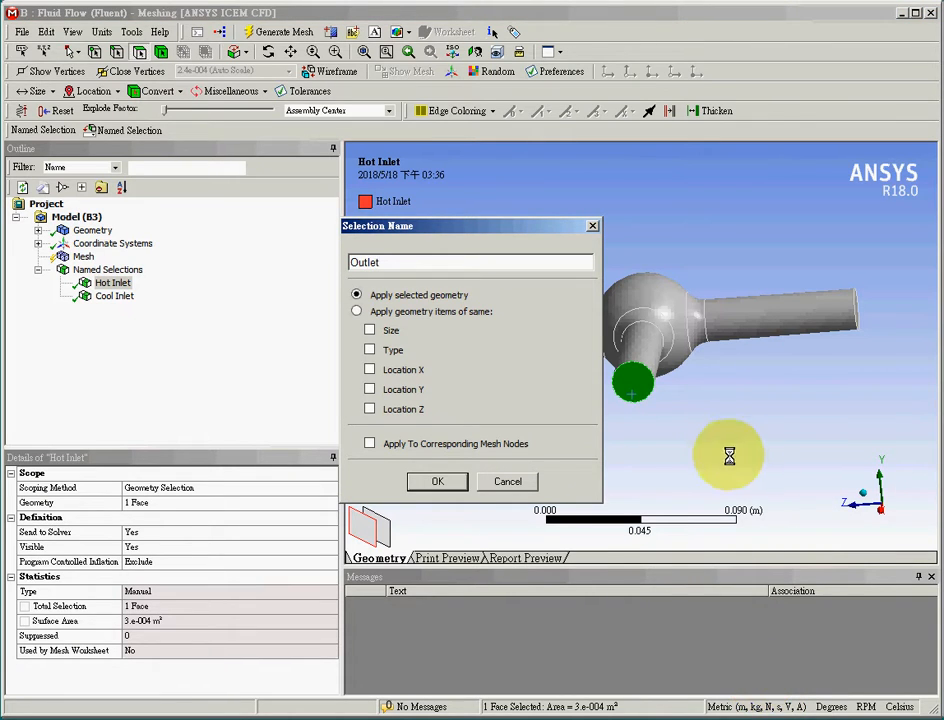
pyautogui.click(420, 481)
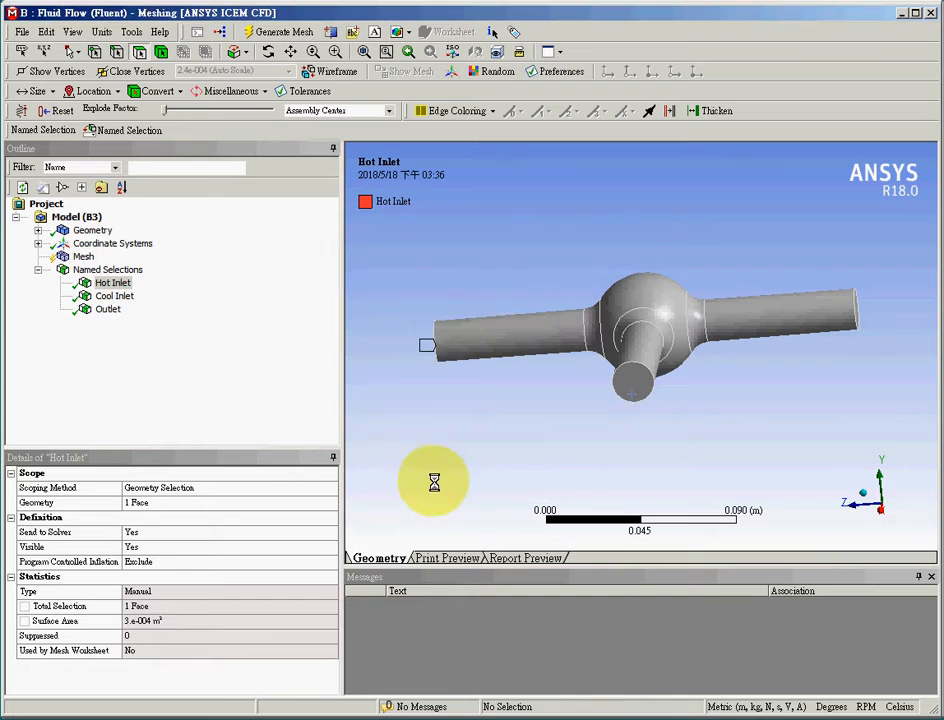
pyautogui.click(109, 311)
pyautogui.keyDown('ctrl'); pyautogui.click(107, 297); pyautogui.keyUp('ctrl')
pyautogui.keyDown('ctrl'); pyautogui.click(104, 284); pyautogui.keyUp('ctrl')
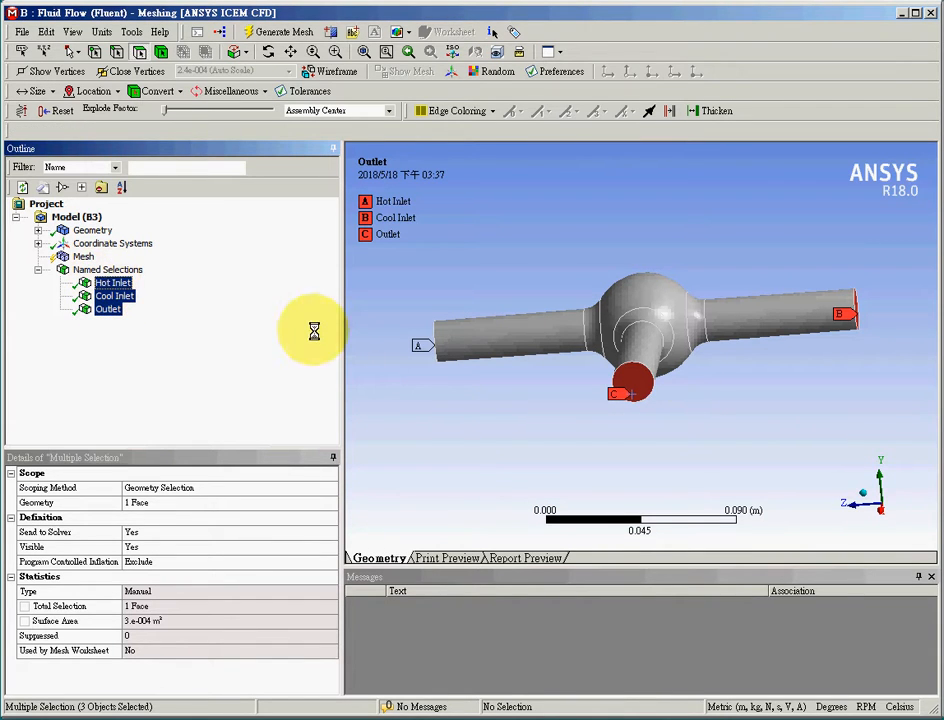
pyautogui.moveTo(532, 376); pyautogui.dragTo(552, 468, button='middle')
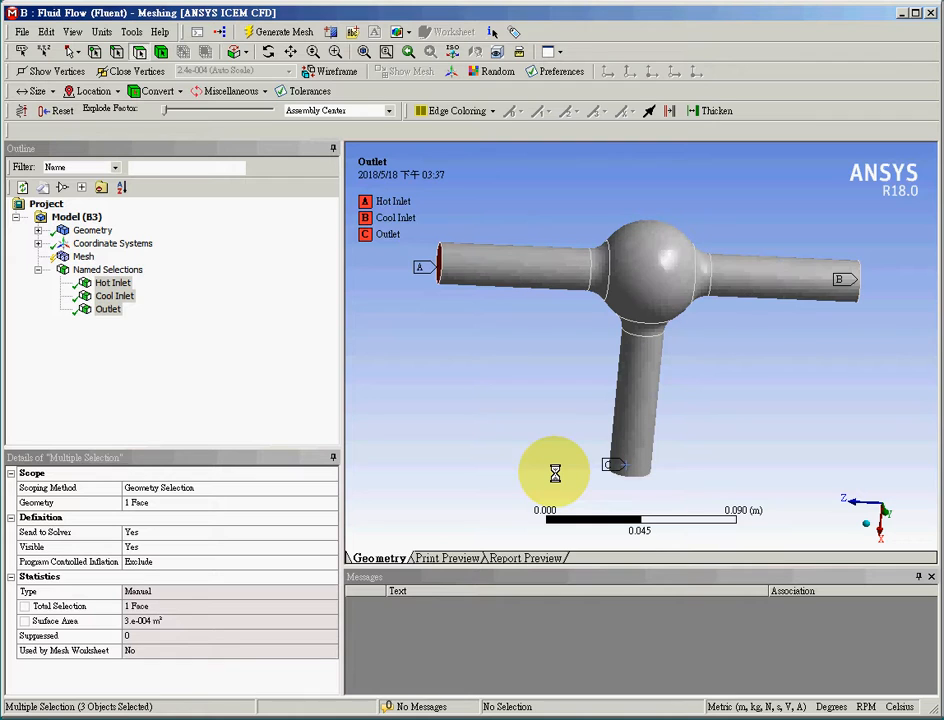
# Step: Update the mesh with the default CFD settings and close the Meshing application
pyautogui.rightClick(83, 256)
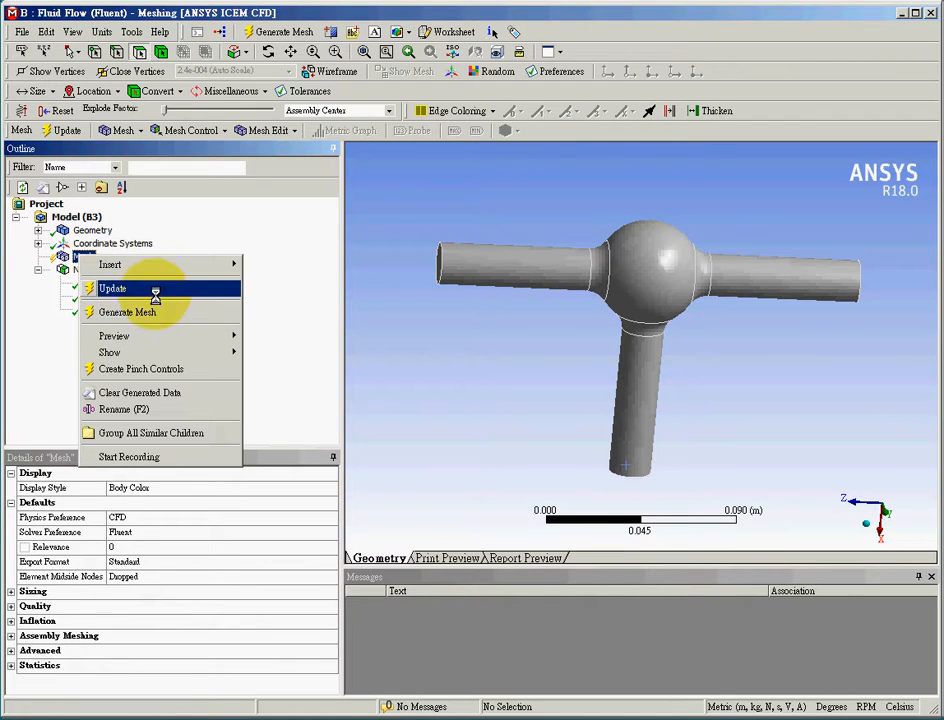
pyautogui.click(150, 288)
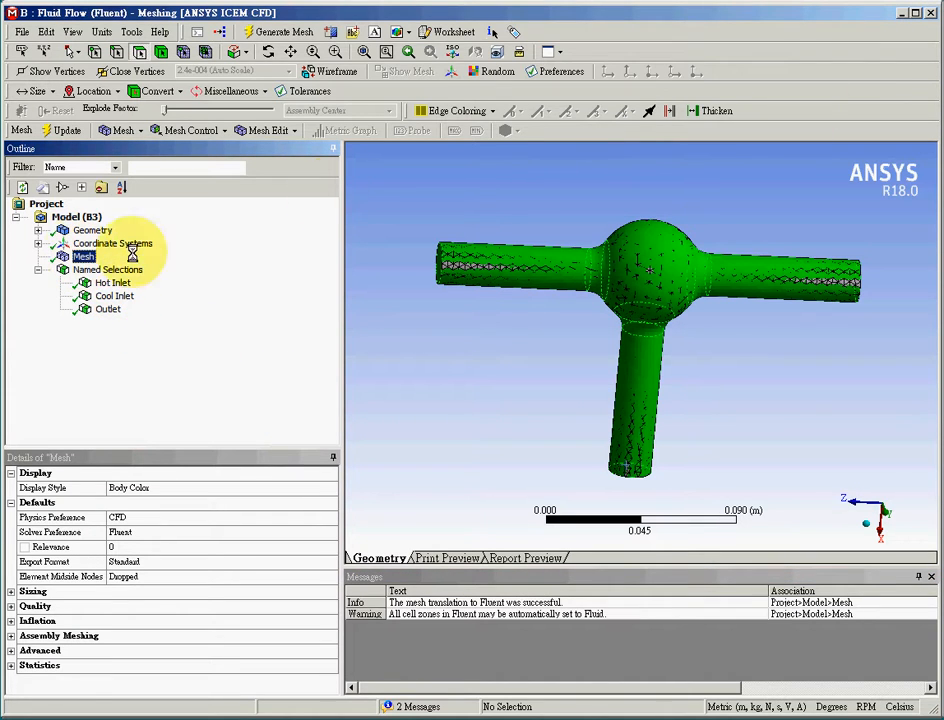
pyautogui.click(930, 12)
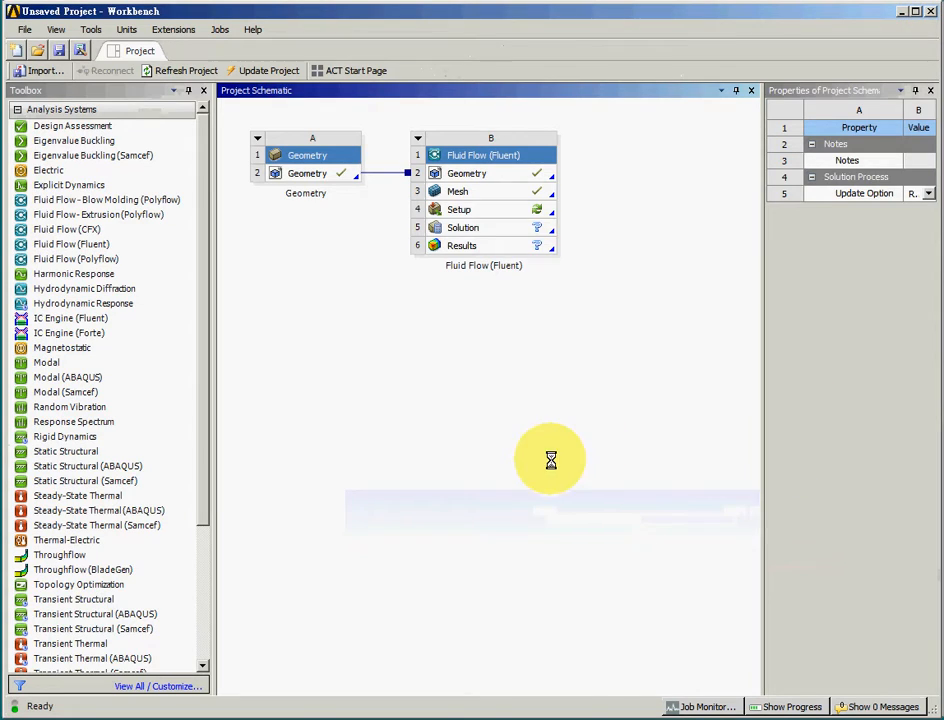
# Step: Open the Fluid Flow (Fluent) system's Setup, launching Fluent in serial mode without double precision
pyautogui.click(519, 195)
pyautogui.click(493, 207)
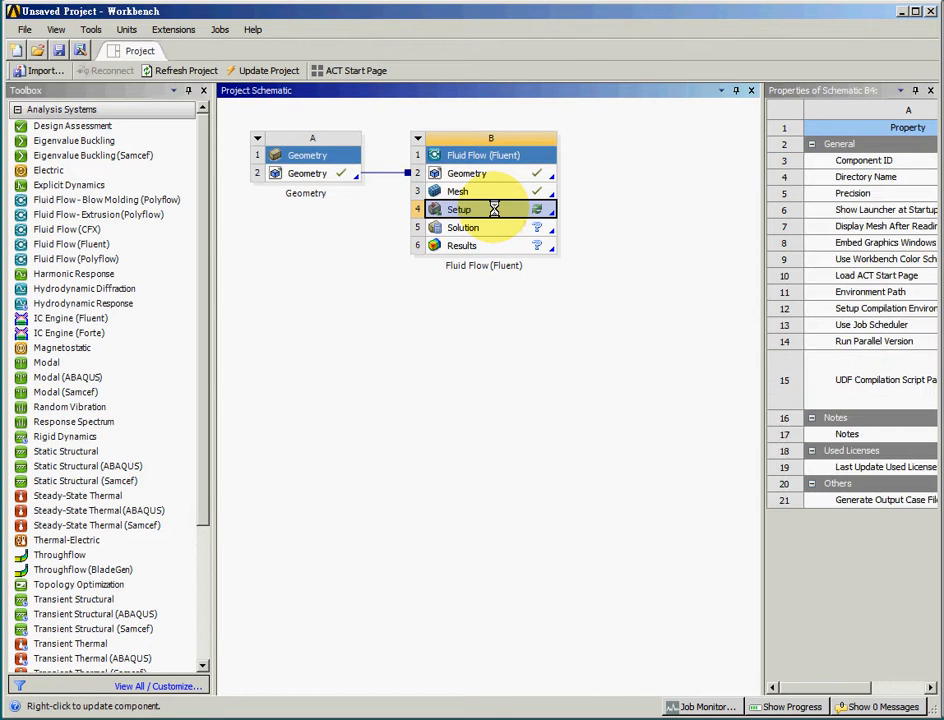
pyautogui.rightClick(493, 207)
pyautogui.click(550, 220)
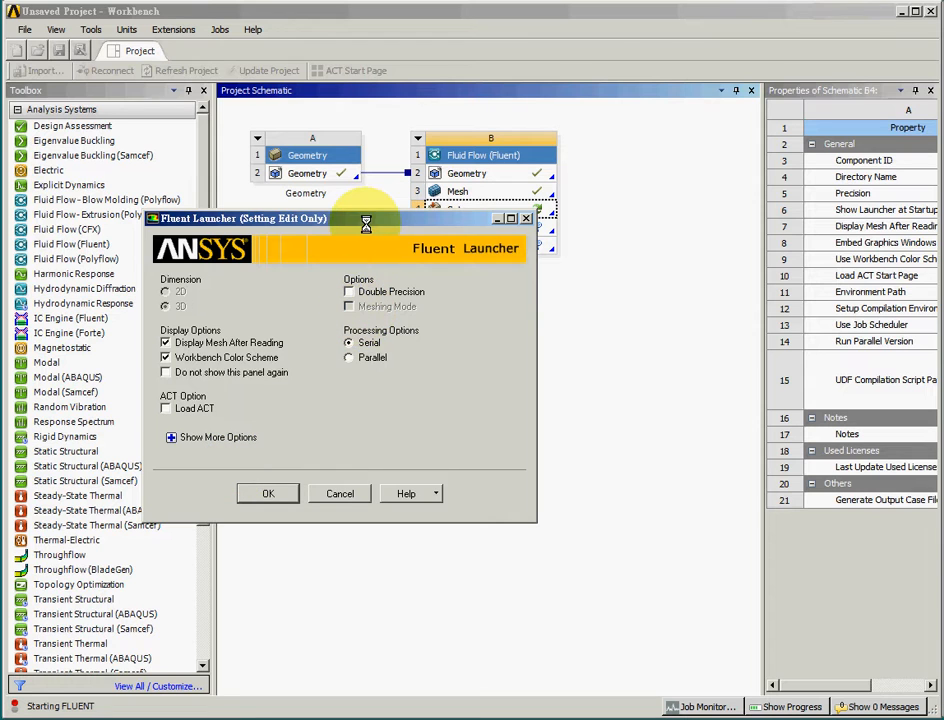
pyautogui.moveTo(365, 223); pyautogui.dragTo(425, 241)
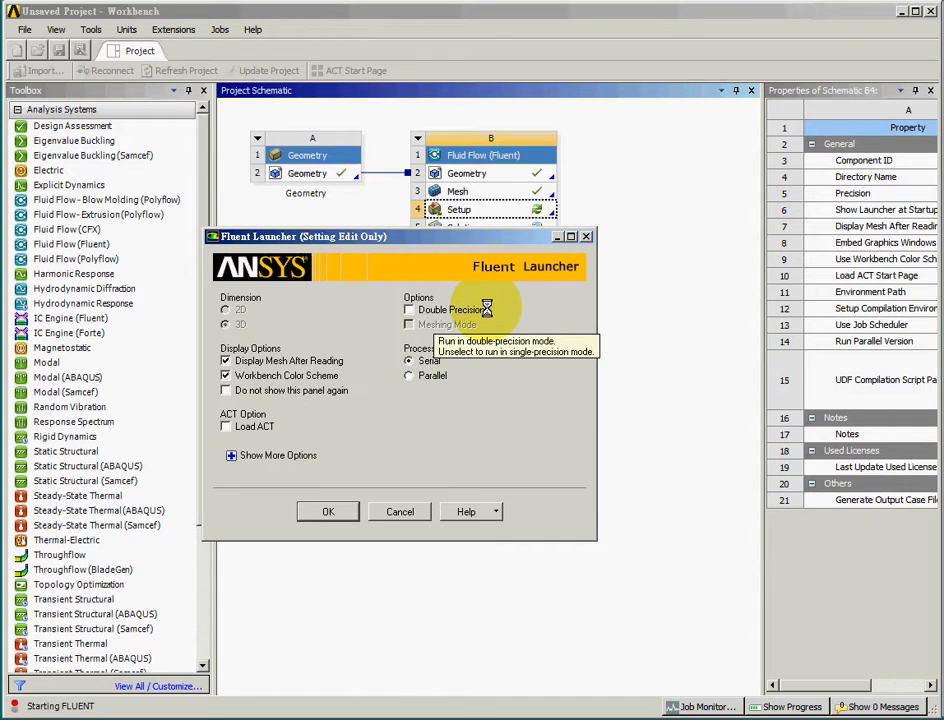
pyautogui.click(318, 511)
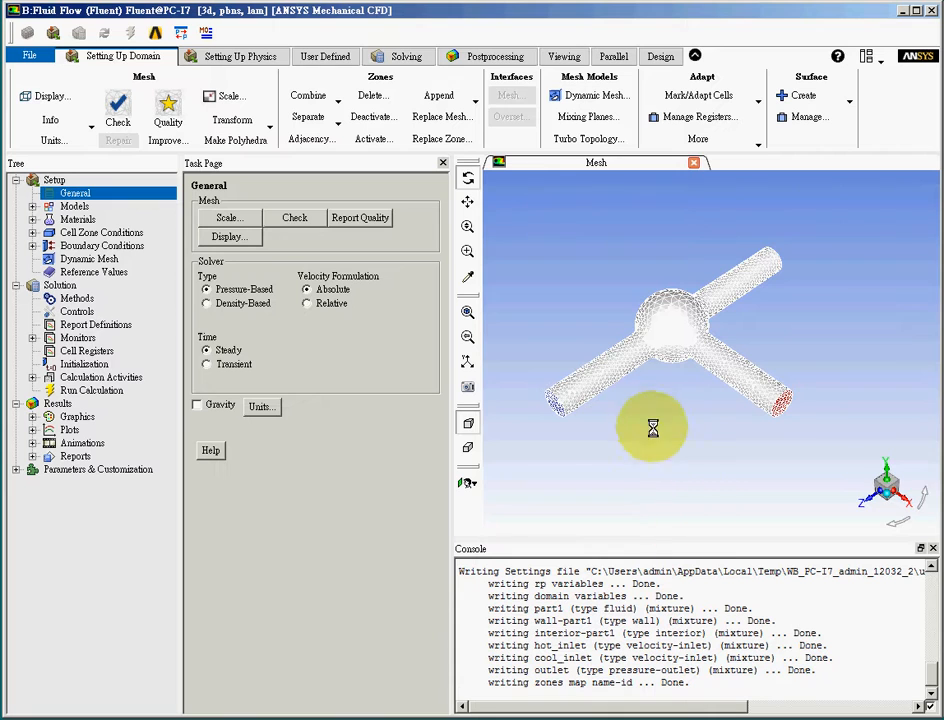
# Step: Examine the loaded mesh and go through the Setup entries from Models to Reference Values
pyautogui.moveTo(658, 420); pyautogui.dragTo(592, 444, button='middle')
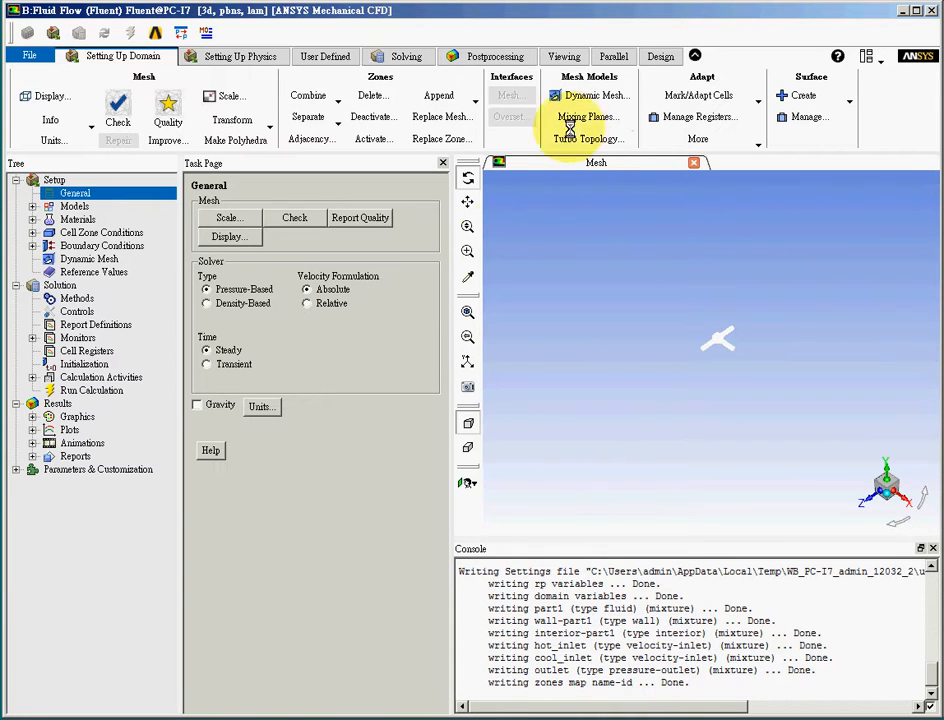
pyautogui.click(470, 313)
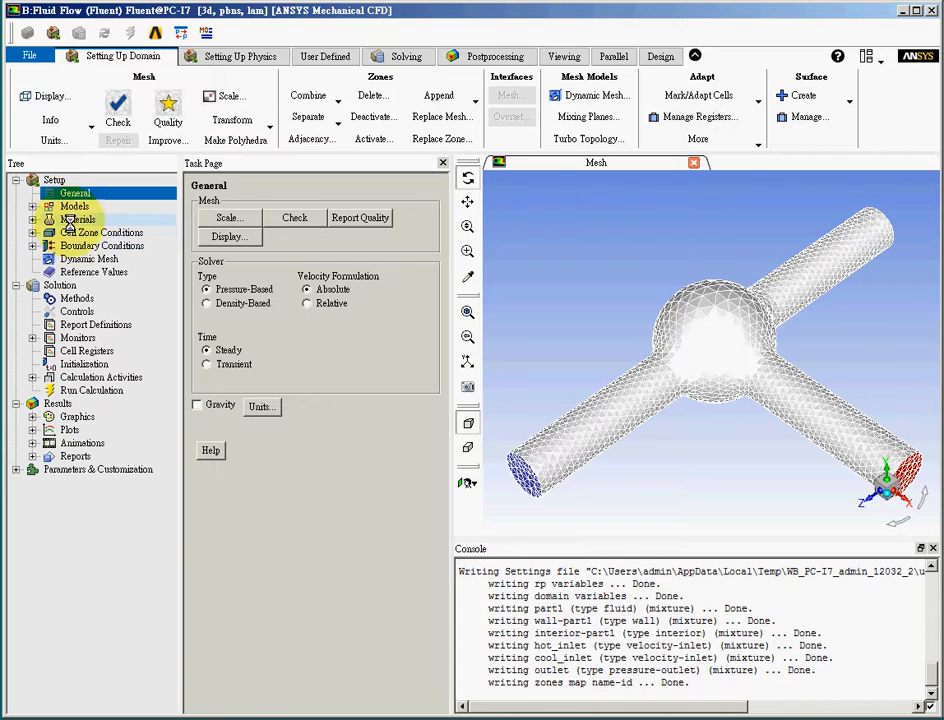
pyautogui.click(74, 206)
pyautogui.click(77, 219)
pyautogui.click(78, 232)
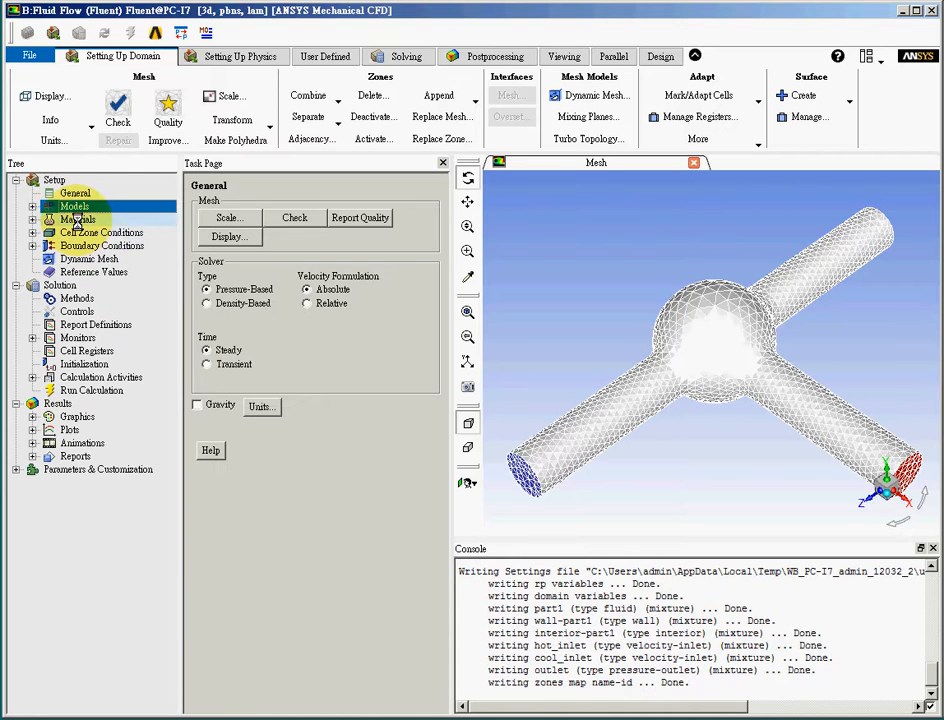
pyautogui.click(79, 219)
pyautogui.click(80, 232)
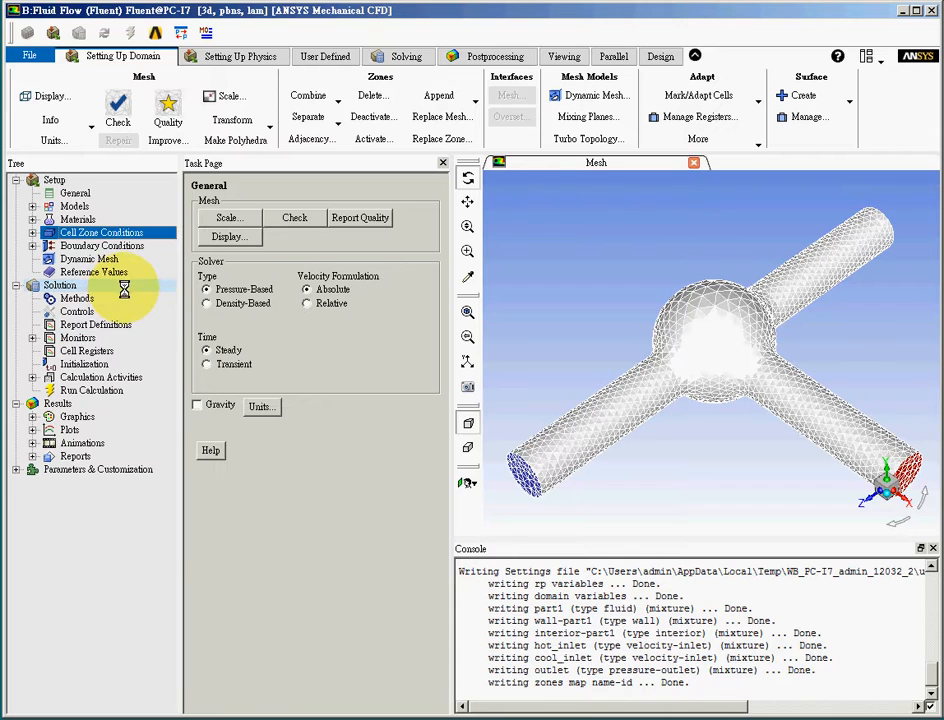
pyautogui.click(100, 245)
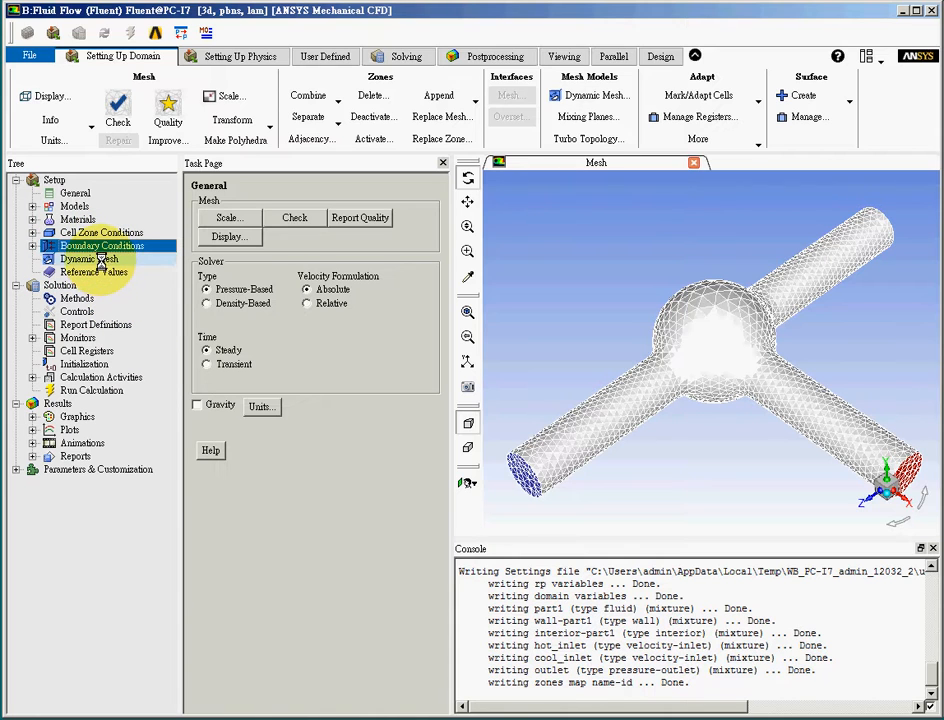
pyautogui.click(92, 259)
pyautogui.click(95, 272)
# Step: Go through the Solution entries from Methods to Run Calculation
pyautogui.click(76, 298)
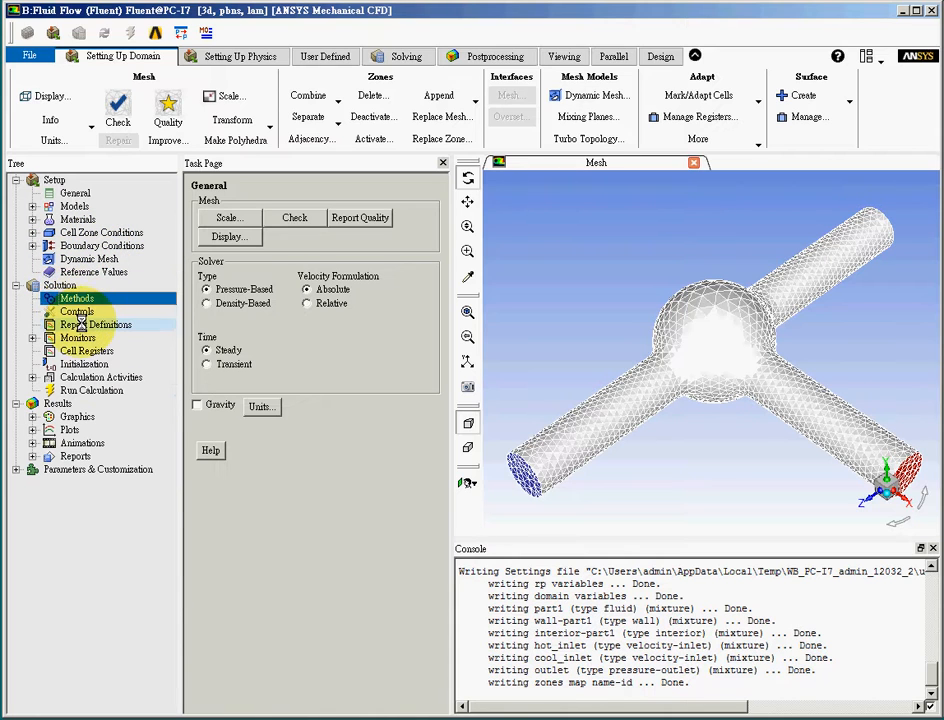
pyautogui.click(80, 311)
pyautogui.click(90, 324)
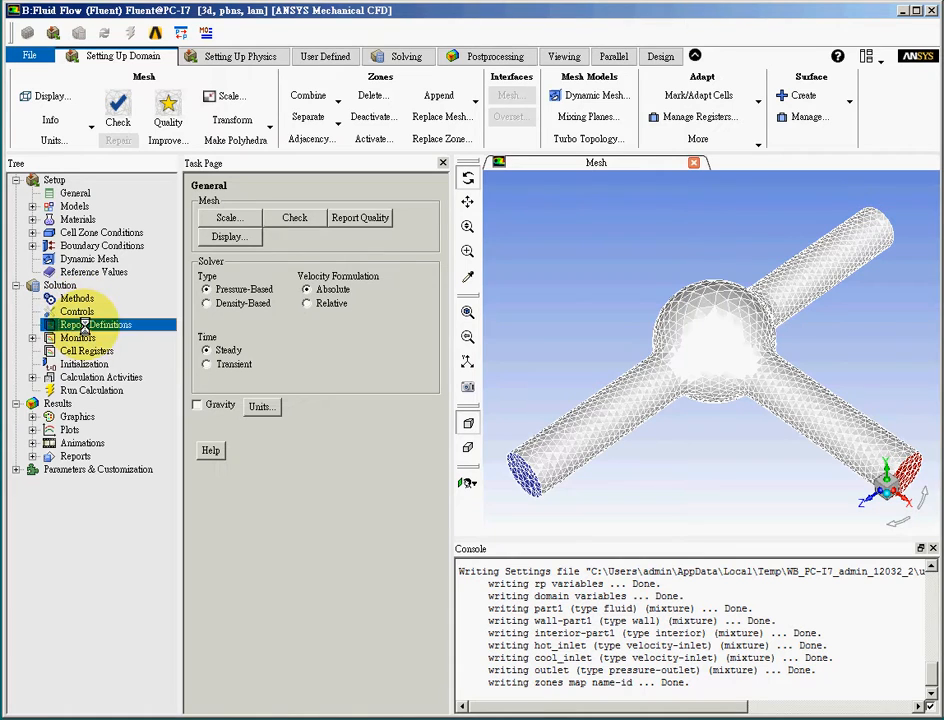
pyautogui.click(80, 338)
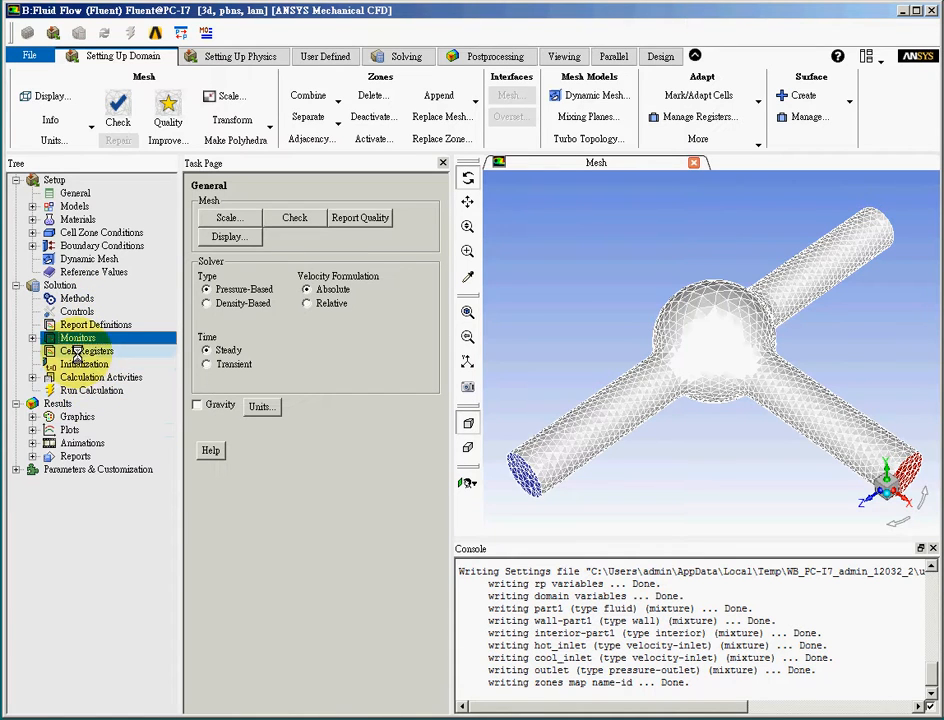
pyautogui.click(87, 351)
pyautogui.click(84, 364)
pyautogui.click(90, 378)
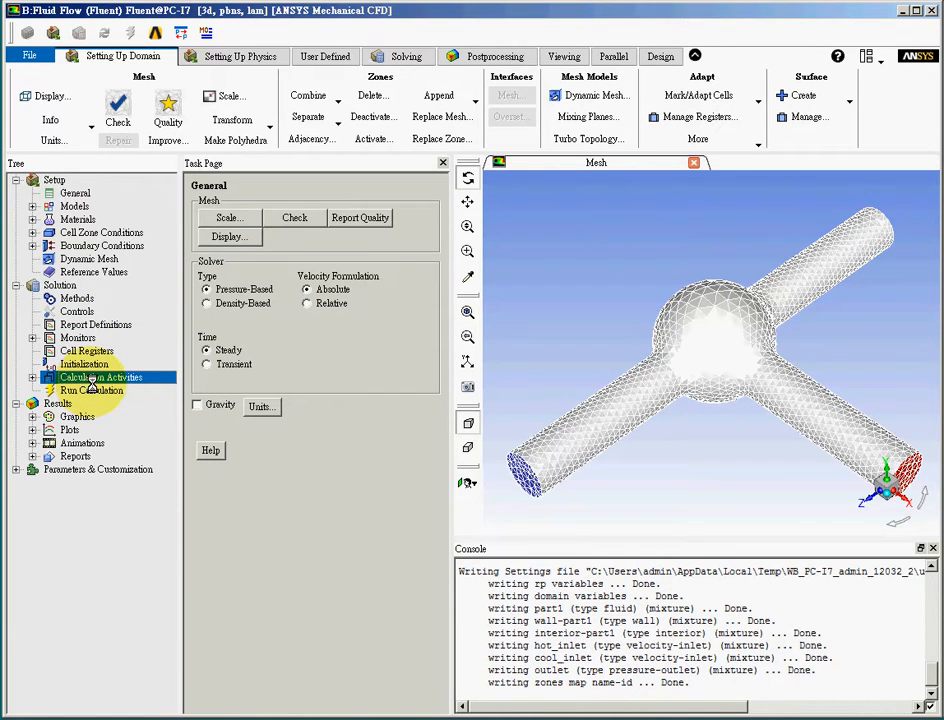
pyautogui.click(92, 391)
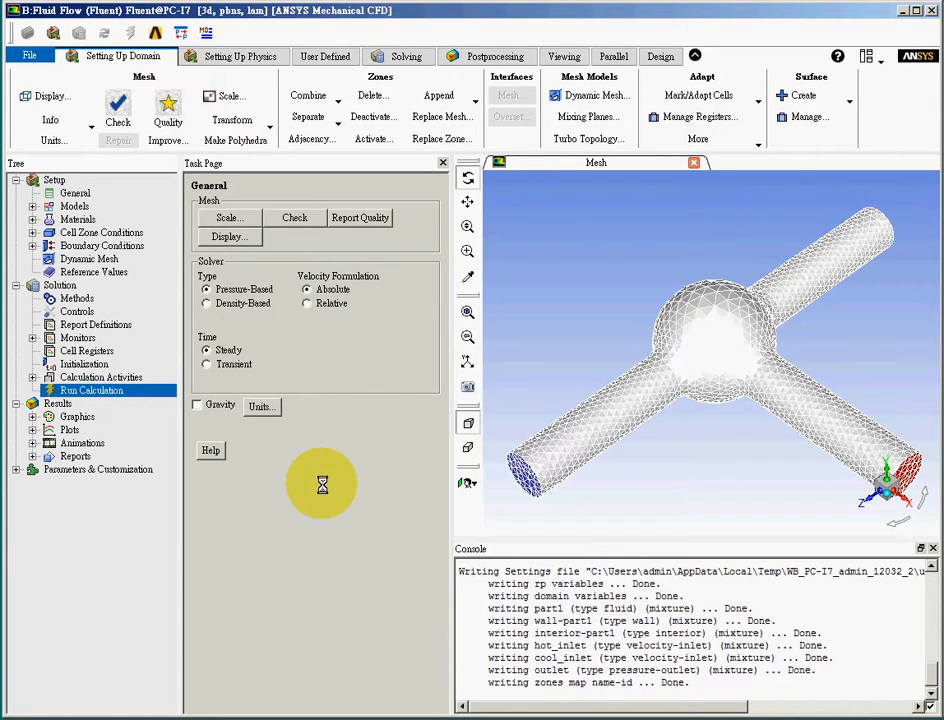
# Step: Turn on the energy equation among the physics models and check it in the Energy model's settings
pyautogui.click(75, 193)
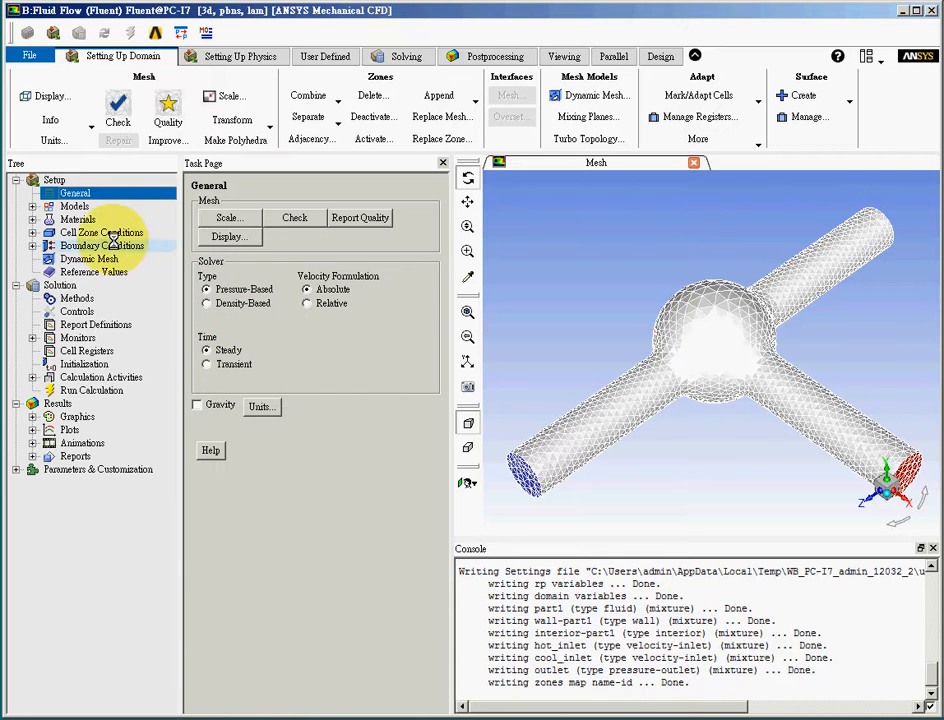
pyautogui.doubleClick(78, 206)
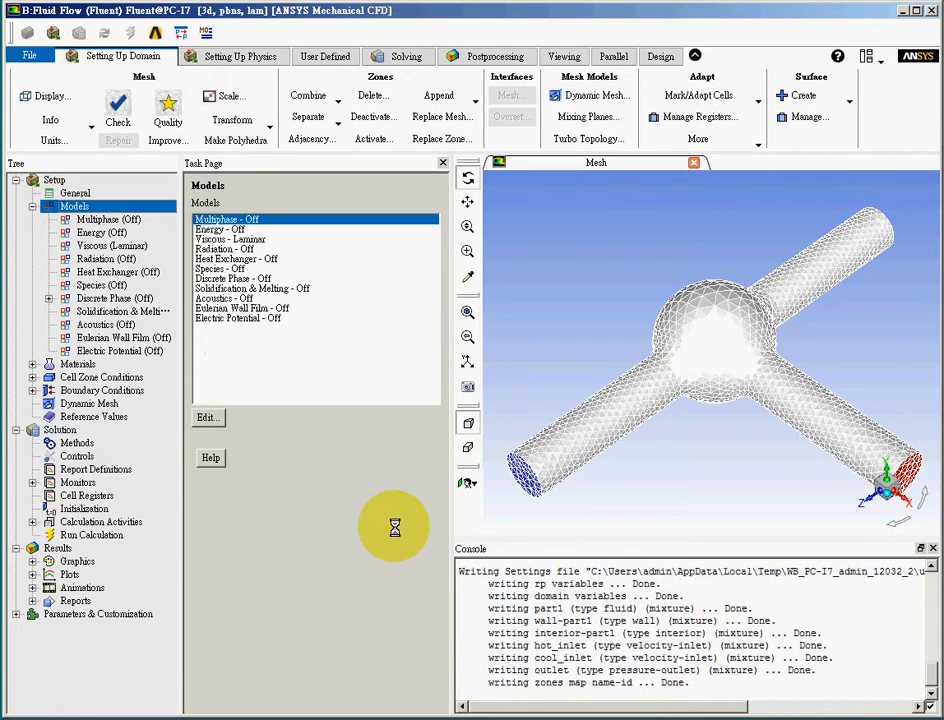
pyautogui.click(226, 231)
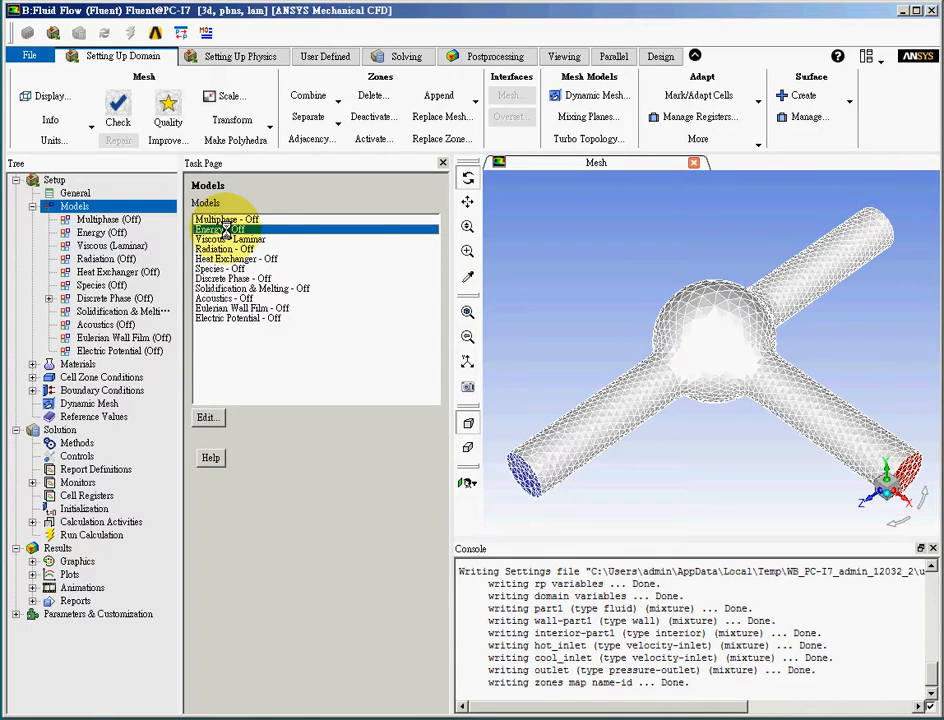
pyautogui.click(257, 58)
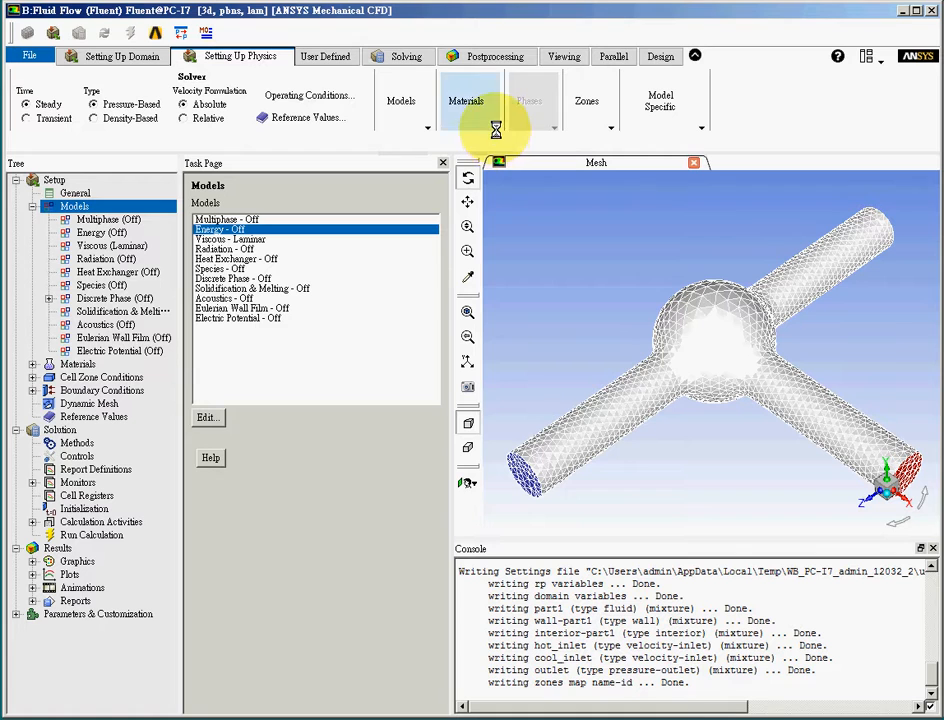
pyautogui.click(425, 128)
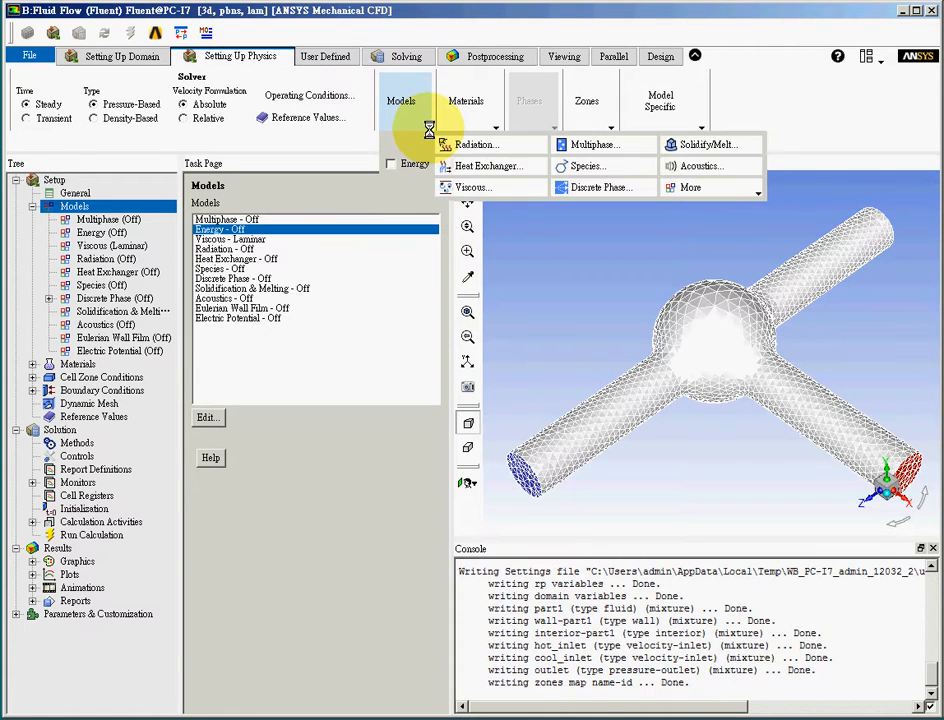
pyautogui.click(390, 163)
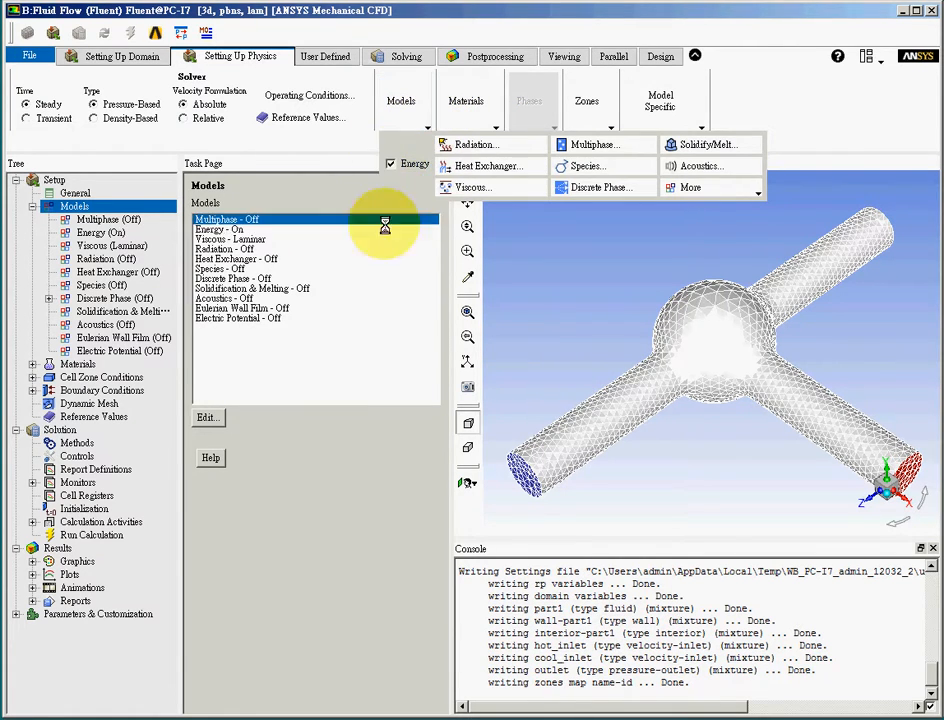
pyautogui.click(228, 230)
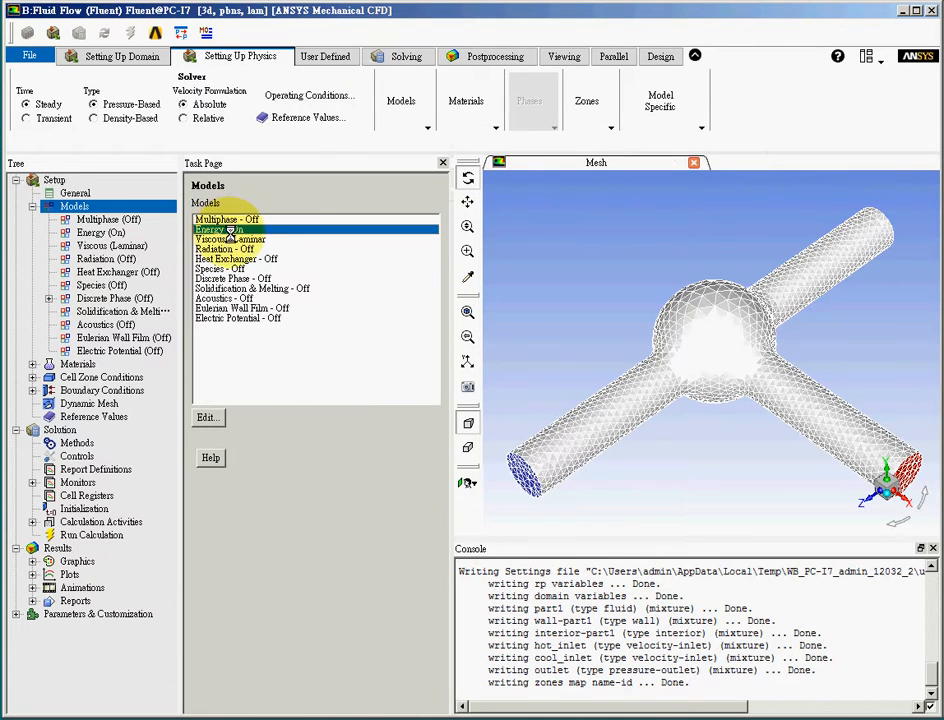
pyautogui.doubleClick(230, 234)
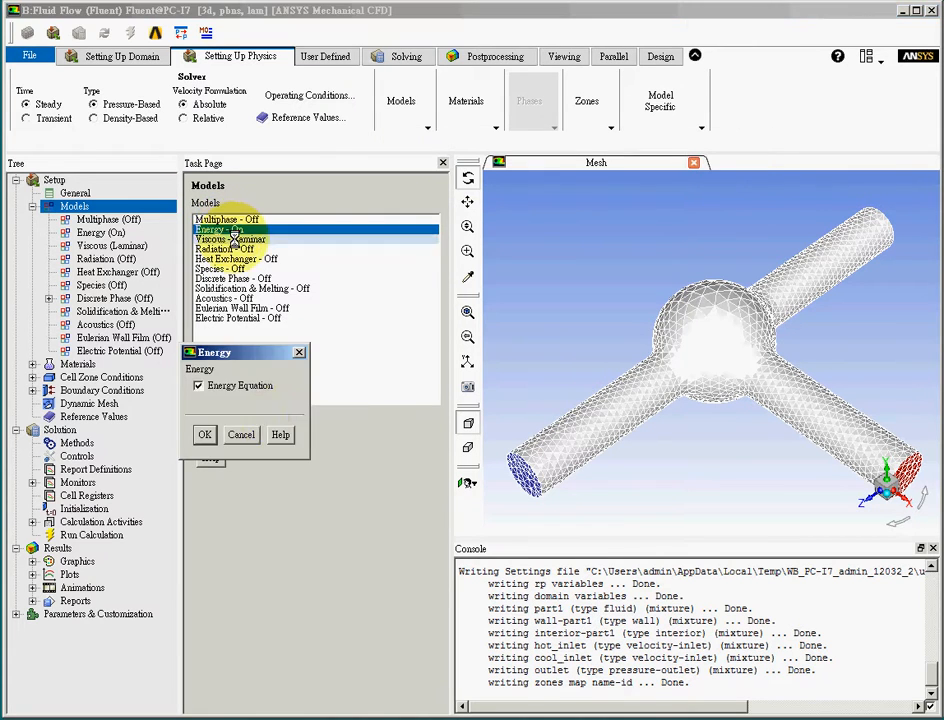
pyautogui.click(204, 434)
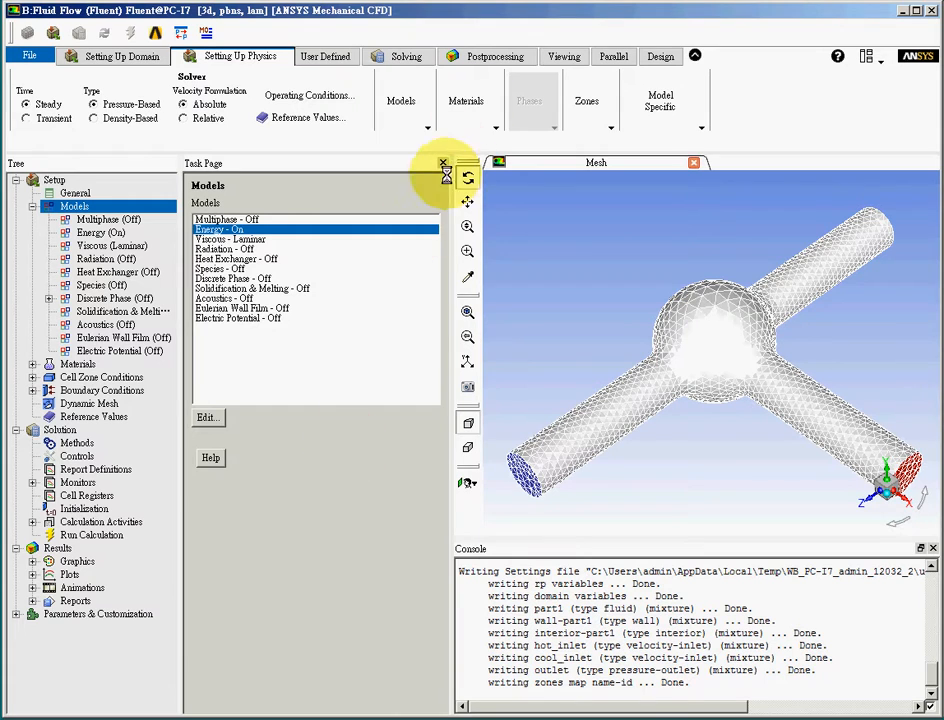
pyautogui.click(426, 126)
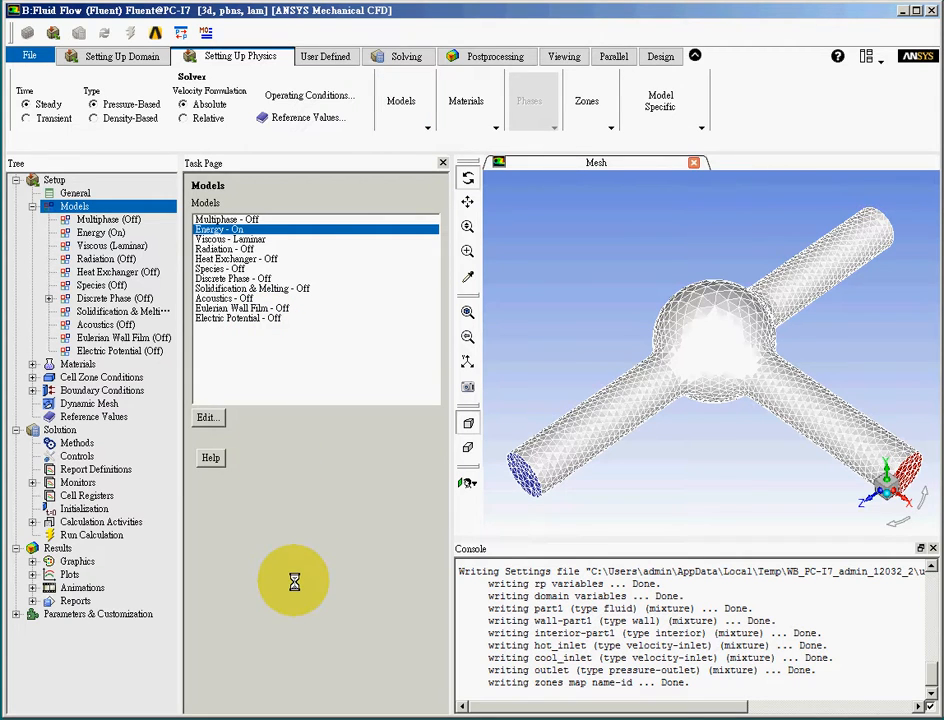
# Step: Collapse the models list and look up the fluid materials defined in the case, selecting air
pyautogui.click(33, 206)
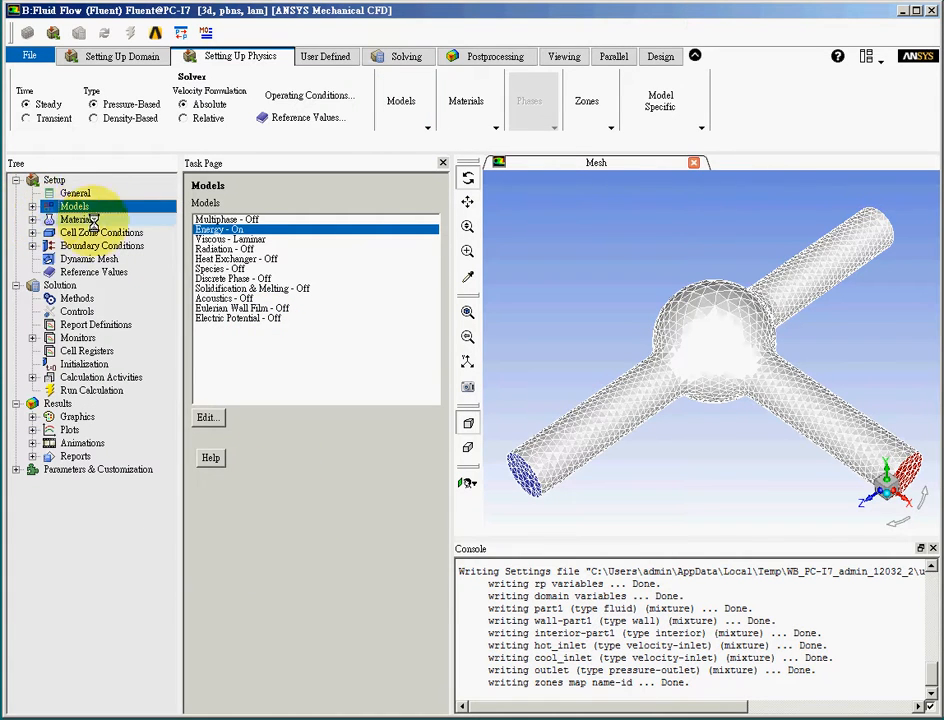
pyautogui.click(38, 219)
pyautogui.click(33, 219)
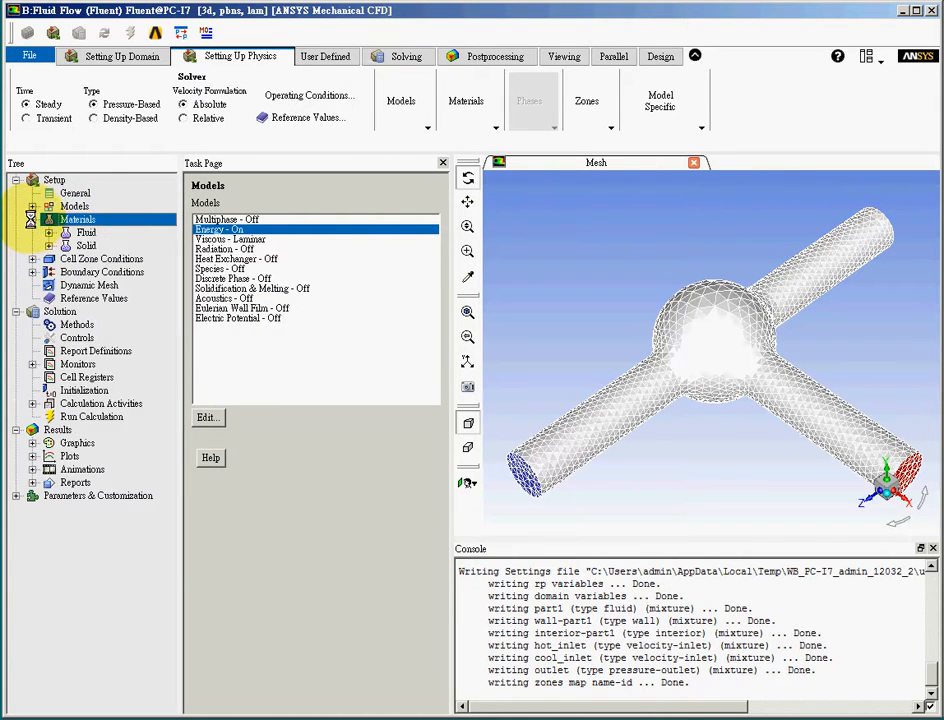
pyautogui.click(40, 232)
pyautogui.click(49, 232)
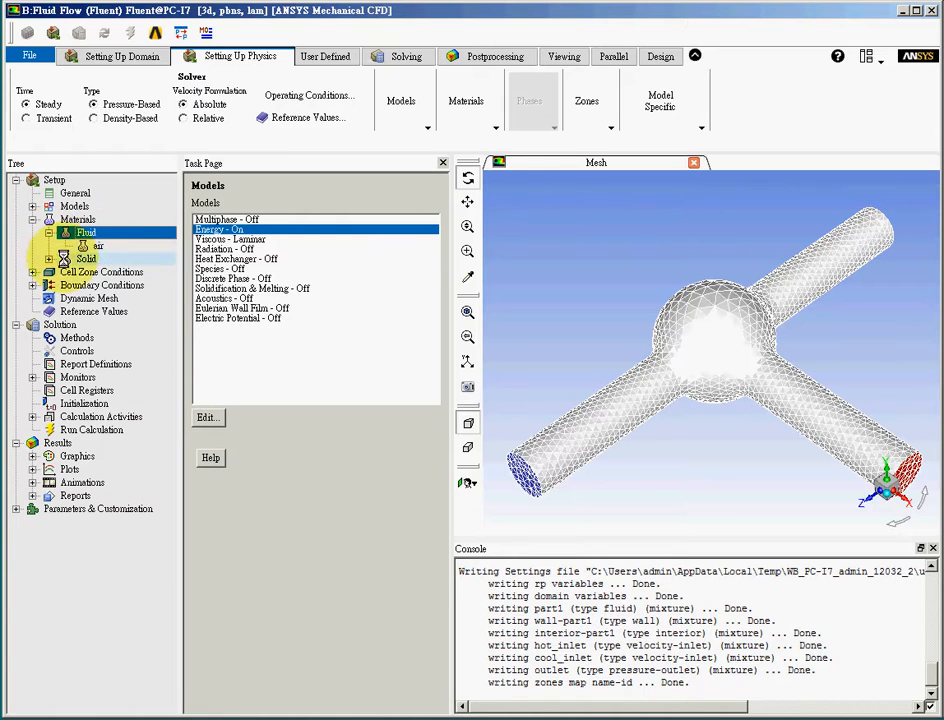
pyautogui.click(88, 246)
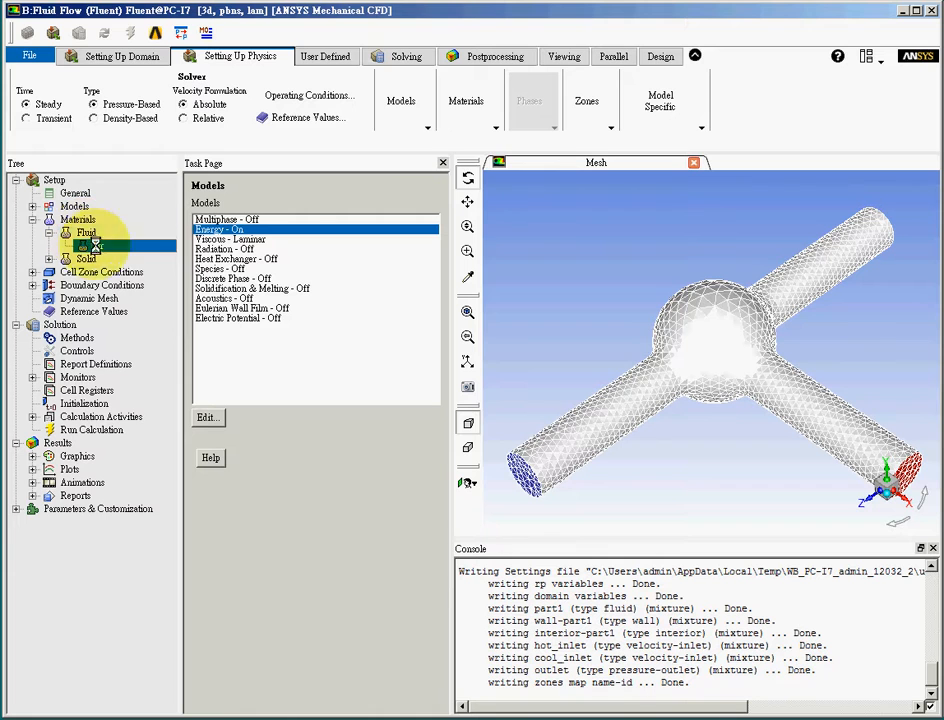
# Step: Copy water-liquid (h2o<l>) from the Fluent database into the case's fluid materials and select it in the tree
pyautogui.click(495, 127)
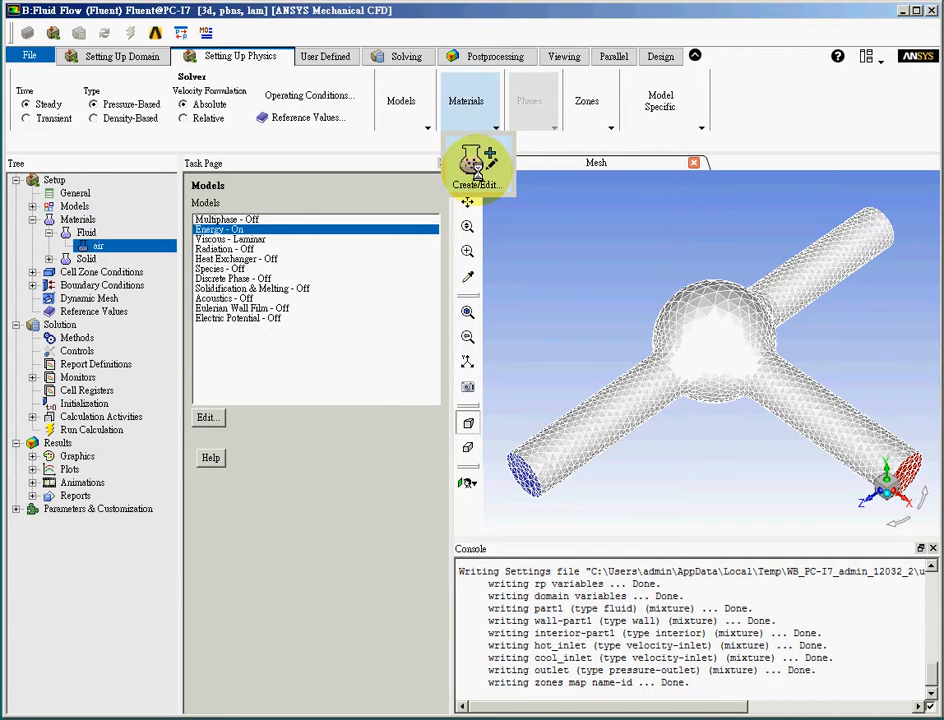
pyautogui.click(476, 180)
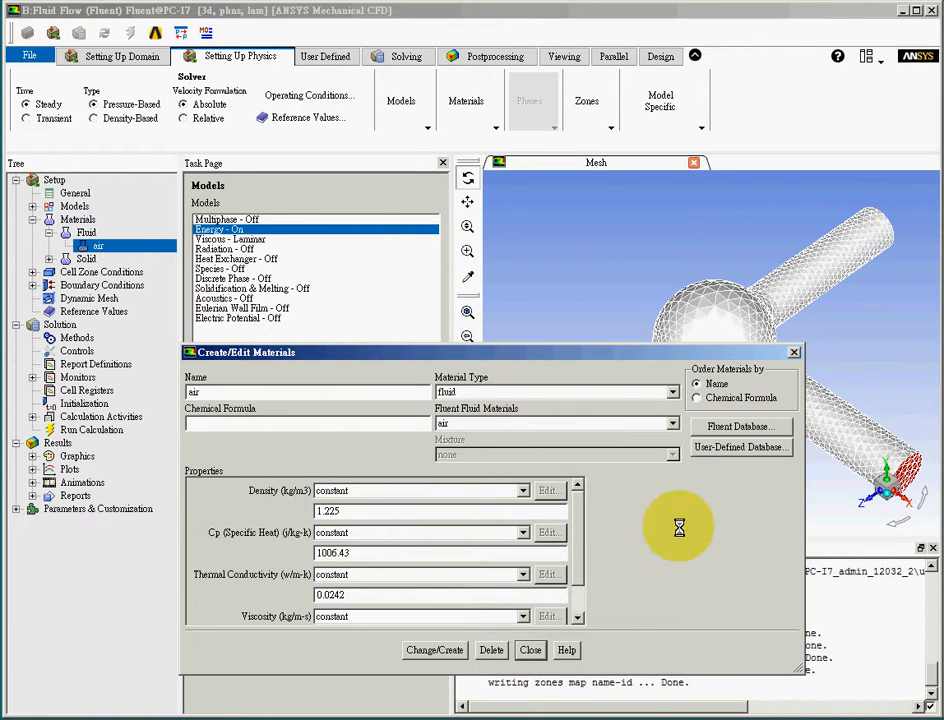
pyautogui.click(740, 427)
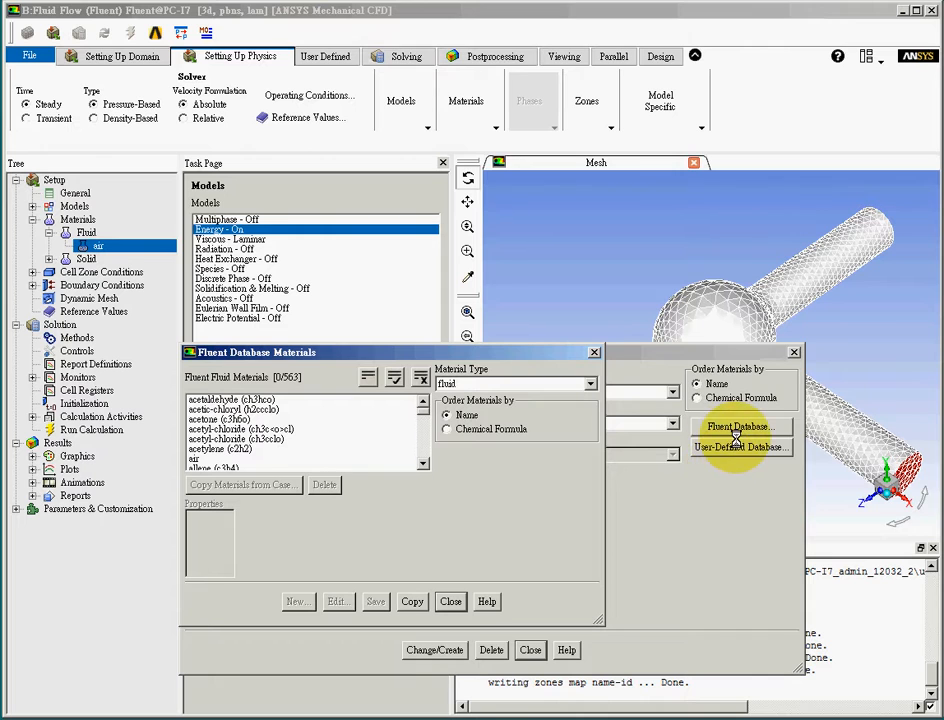
pyautogui.scroll(-3, 421, 432)
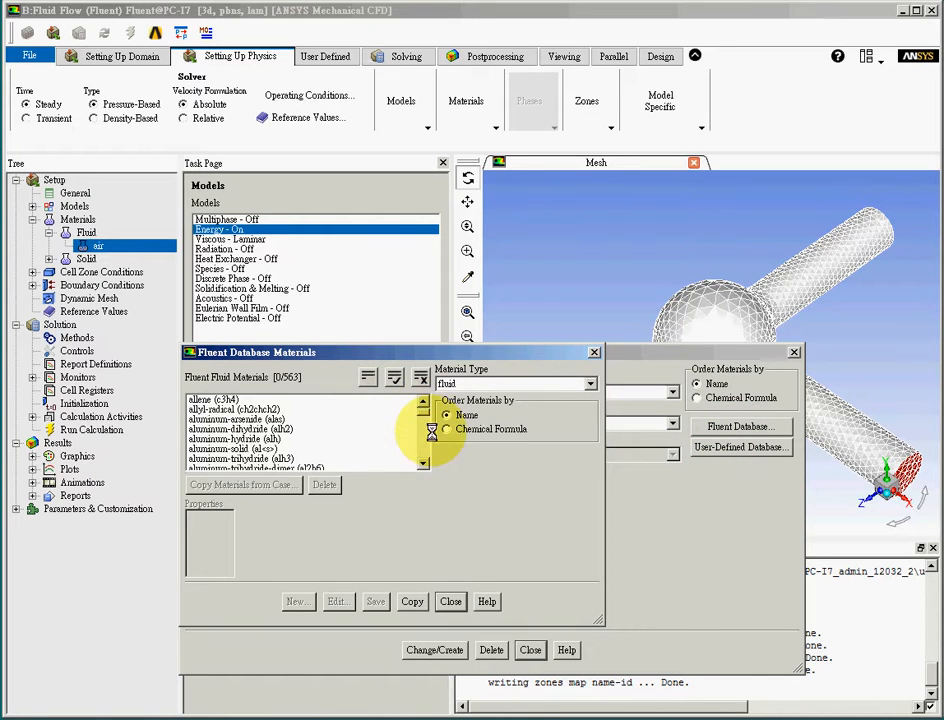
pyautogui.moveTo(424, 410); pyautogui.dragTo(424, 459)
pyautogui.click(228, 440)
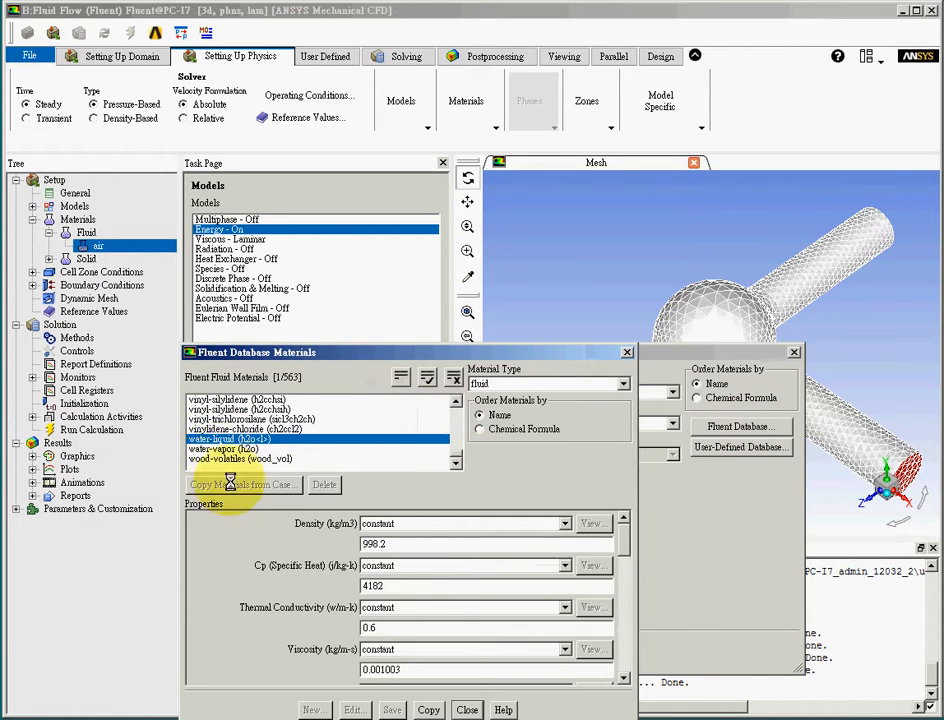
pyautogui.click(428, 709)
pyautogui.click(468, 709)
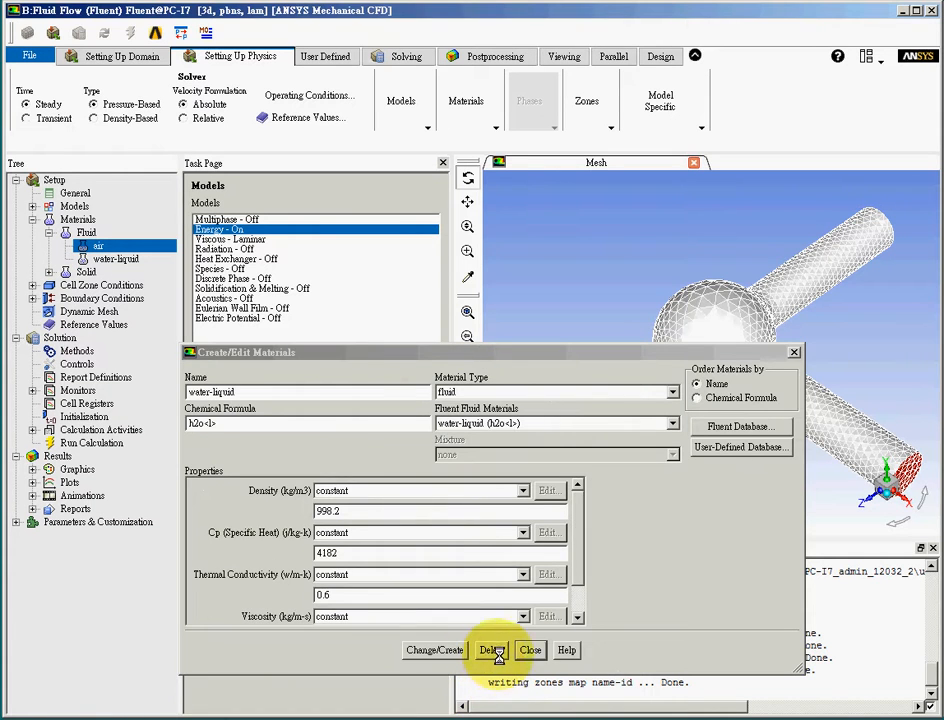
pyautogui.click(531, 649)
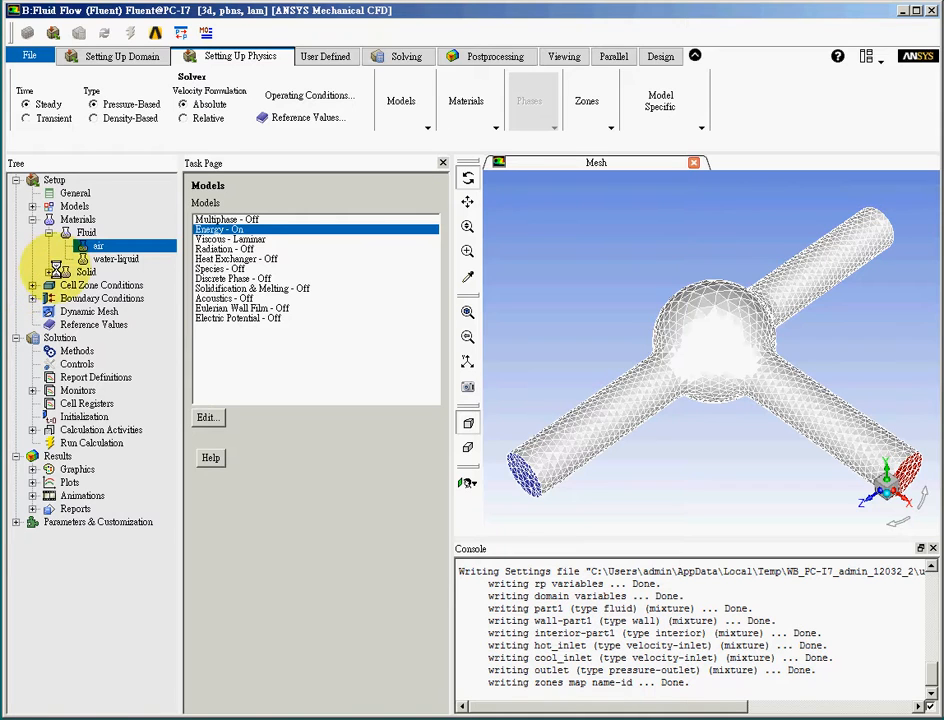
pyautogui.click(105, 259)
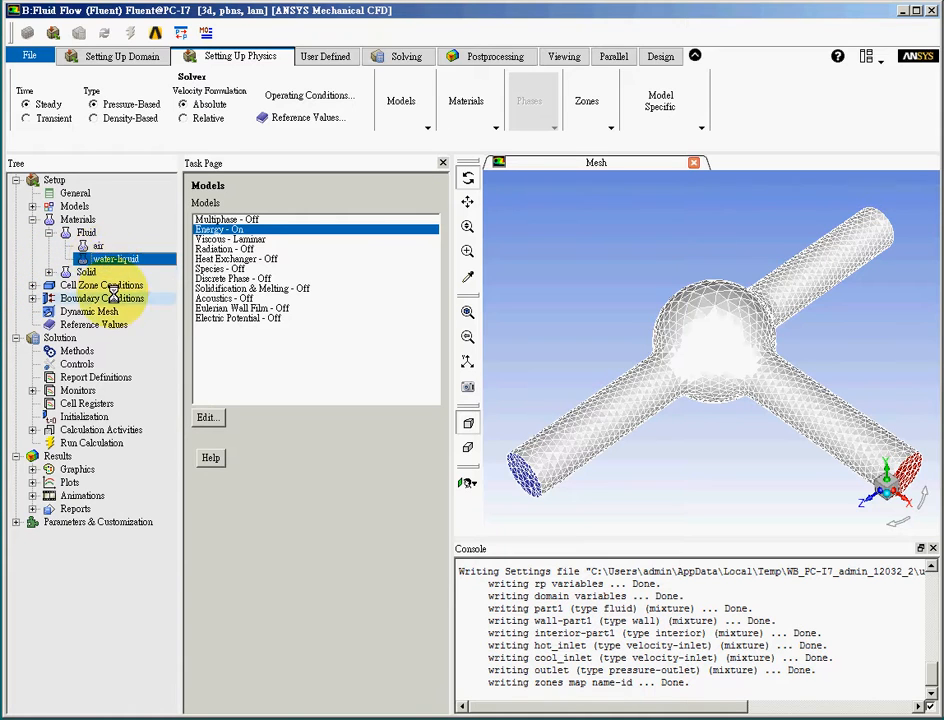
# Step: Set the material of the fluid cell zone part1 to water-liquid
pyautogui.click(48, 232)
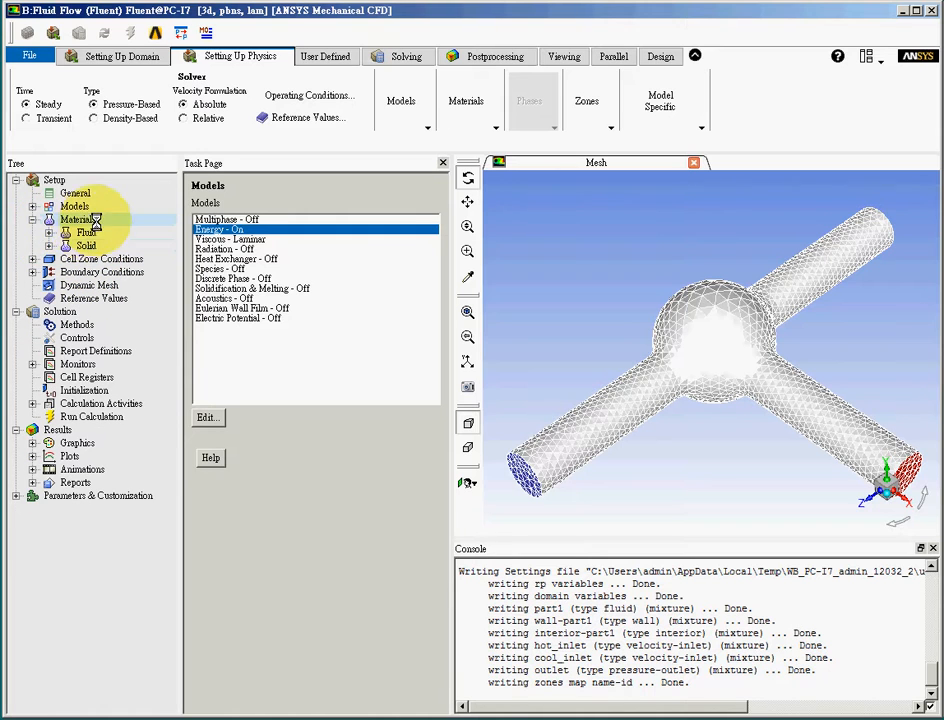
pyautogui.click(33, 219)
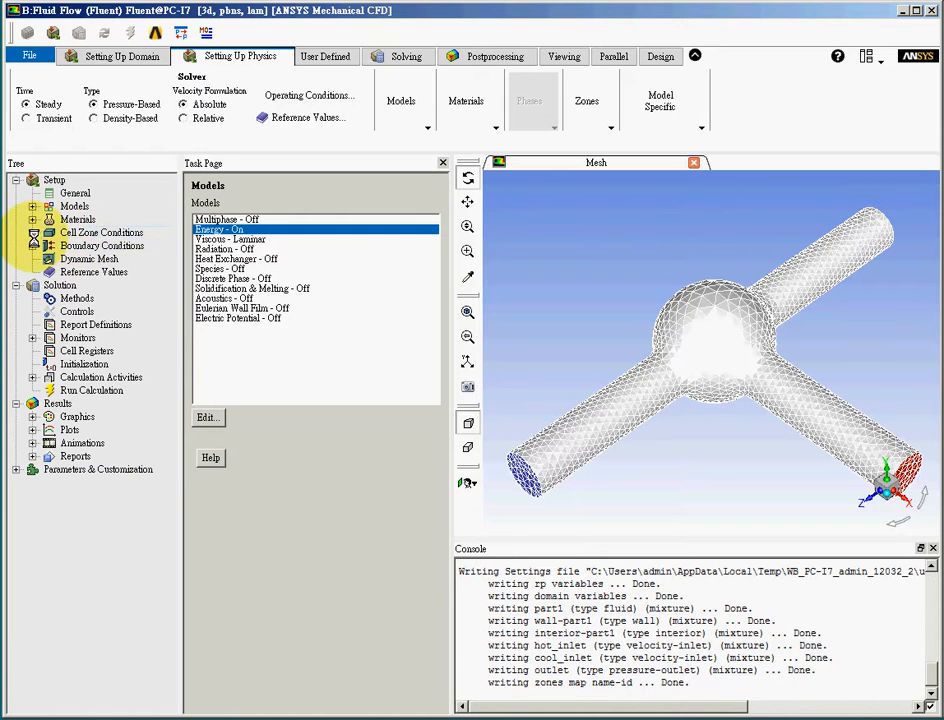
pyautogui.doubleClick(45, 232)
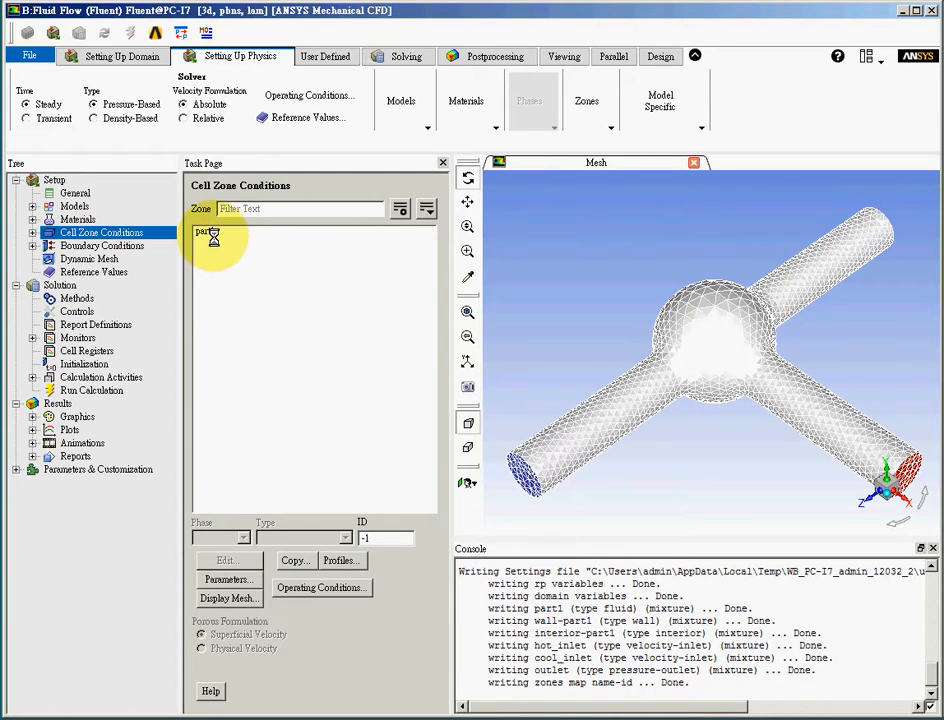
pyautogui.click(213, 232)
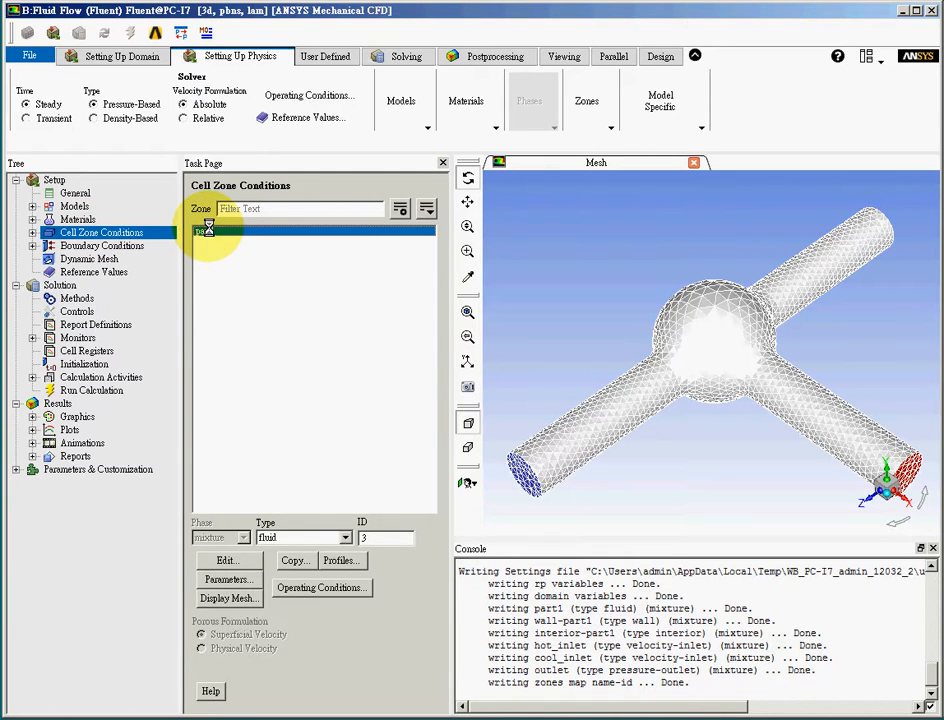
pyautogui.click(224, 560)
pyautogui.click(287, 410)
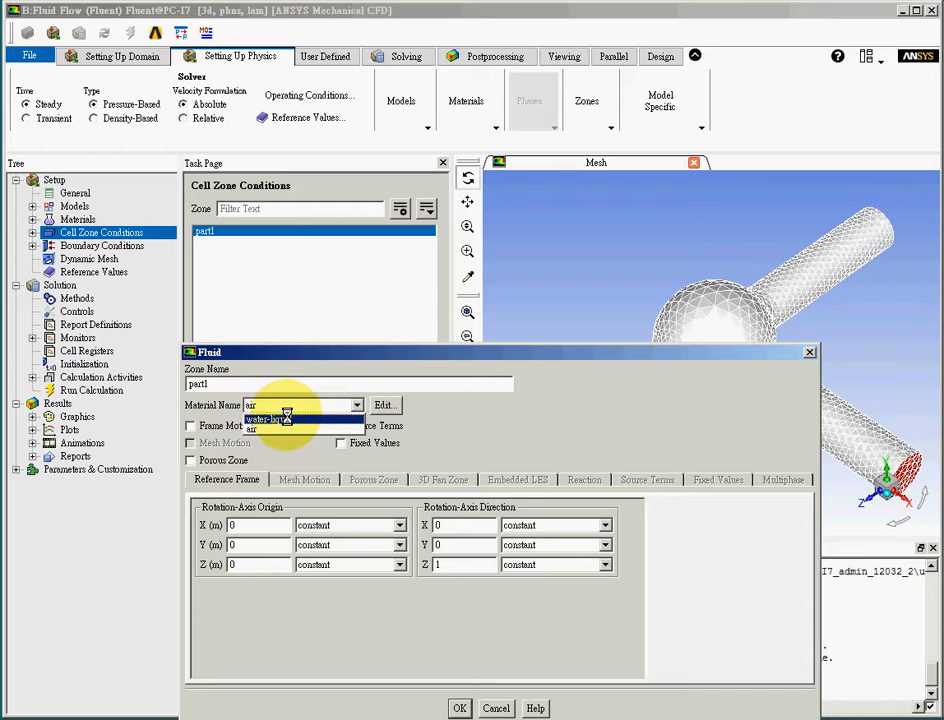
pyautogui.click(287, 418)
pyautogui.click(461, 708)
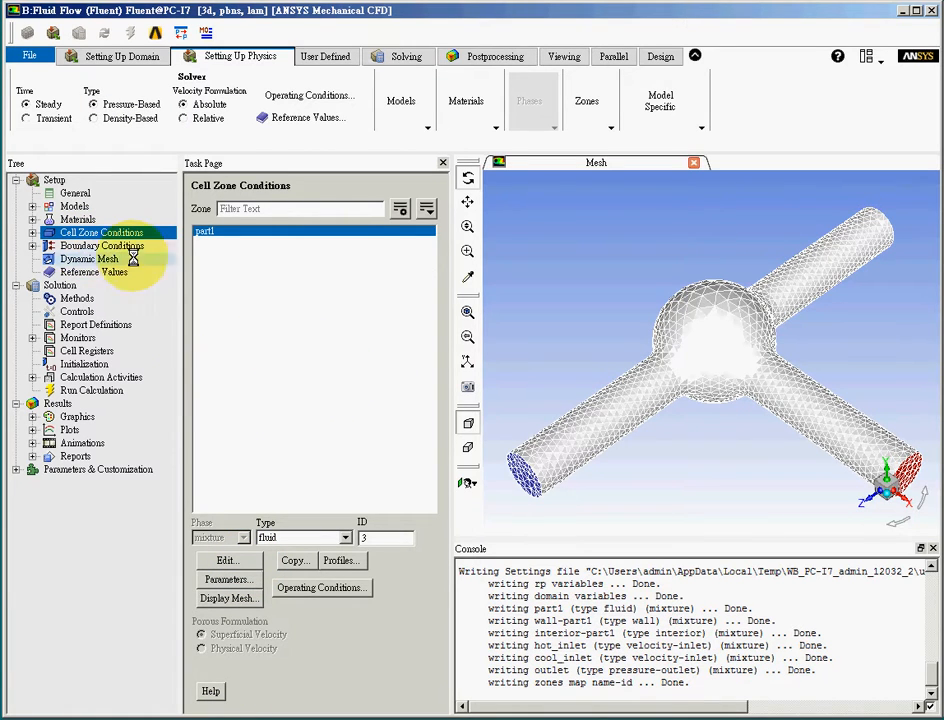
# Step: Change the boundary type of hot_inlet to mass-flow-inlet
pyautogui.click(104, 246)
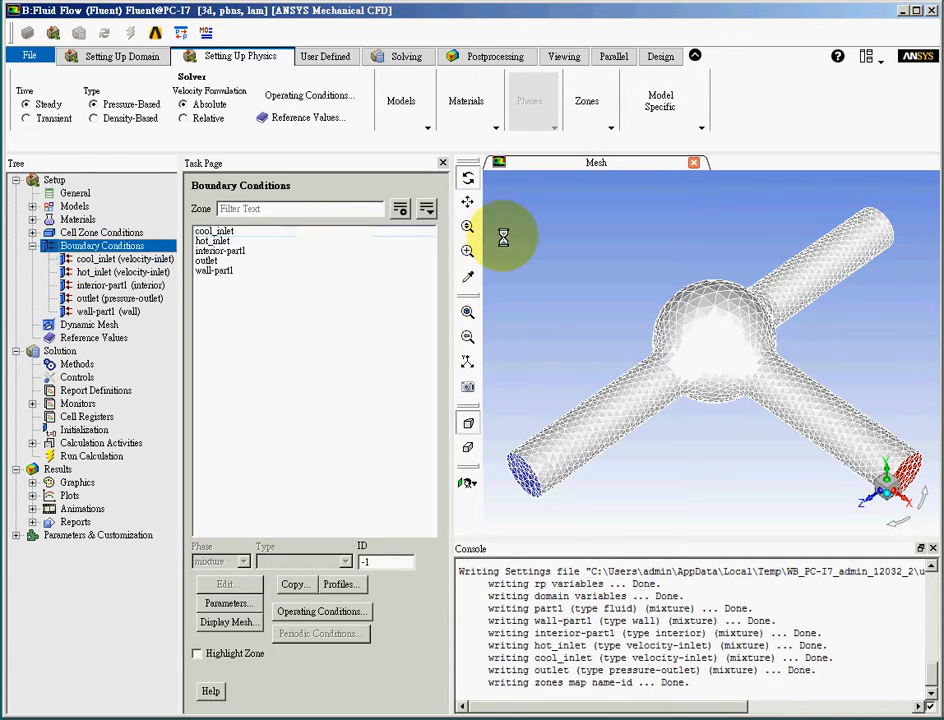
pyautogui.click(610, 128)
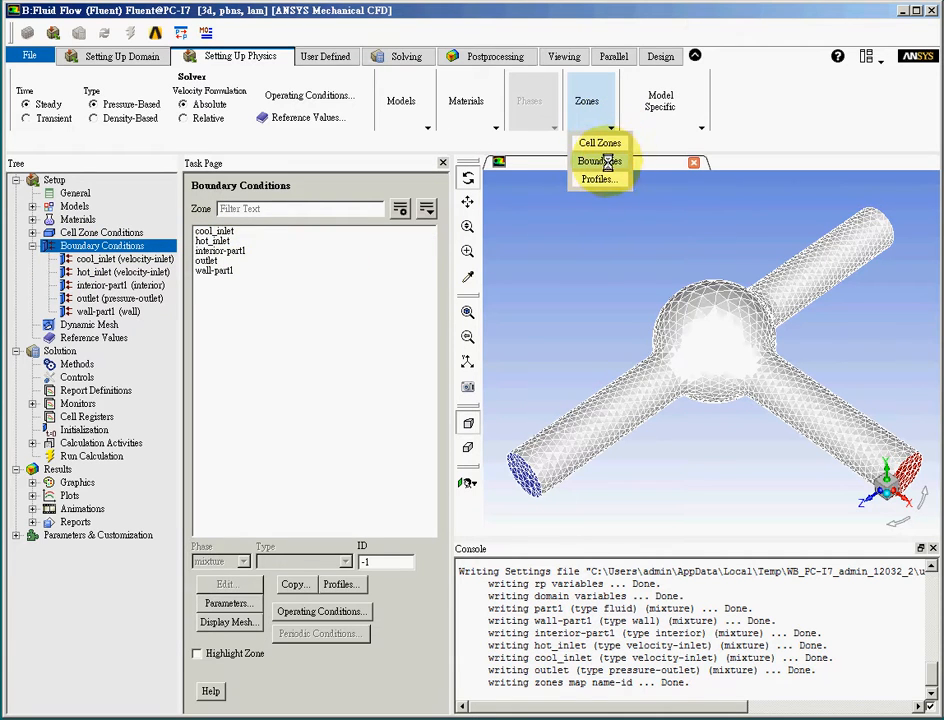
pyautogui.click(599, 161)
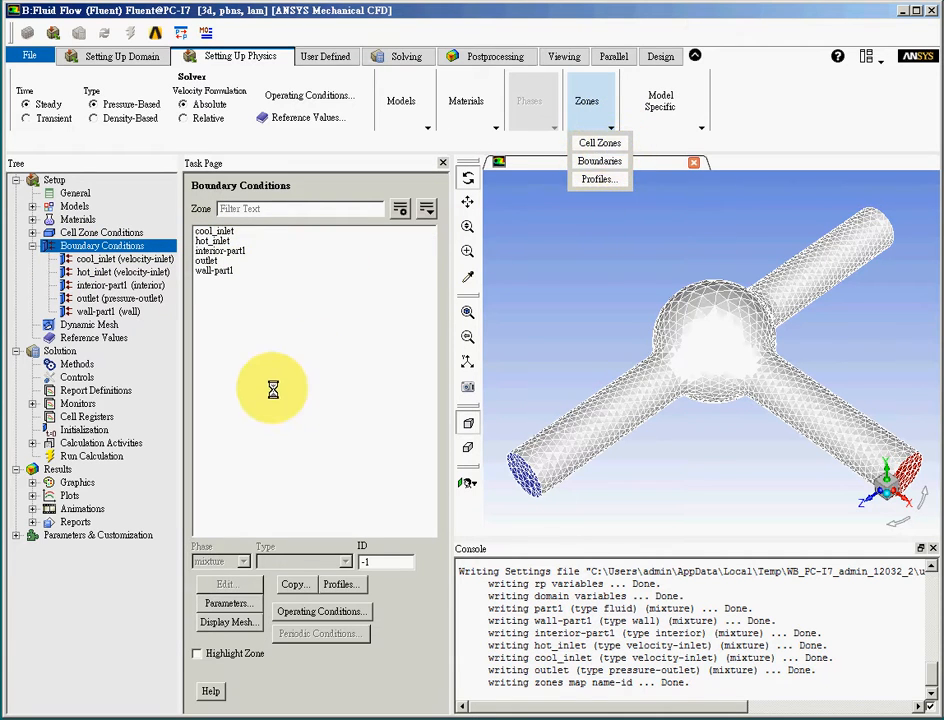
pyautogui.click(231, 240)
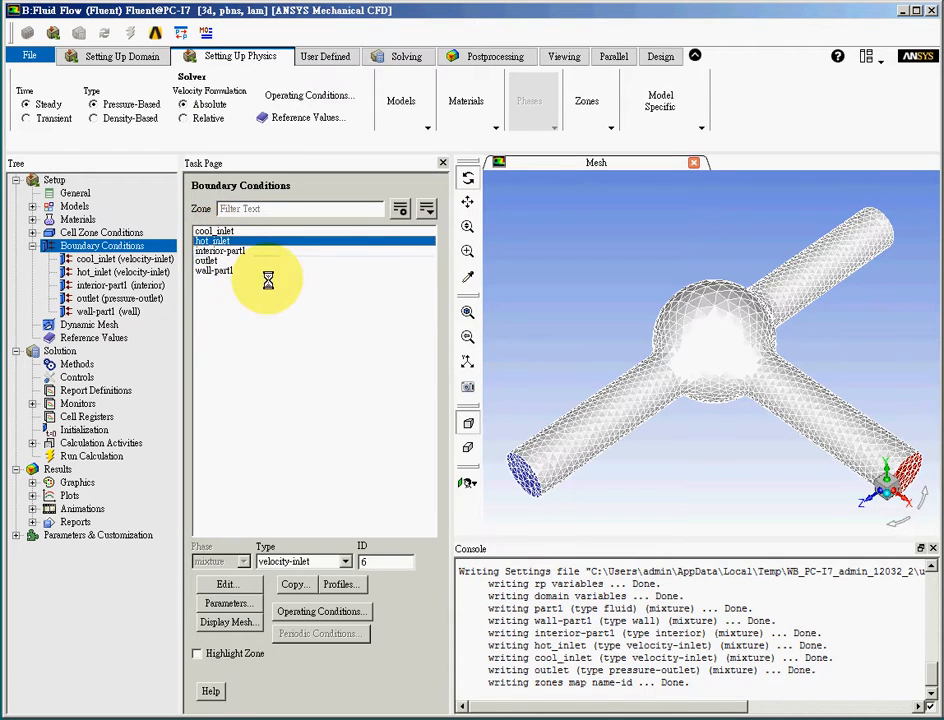
pyautogui.click(312, 562)
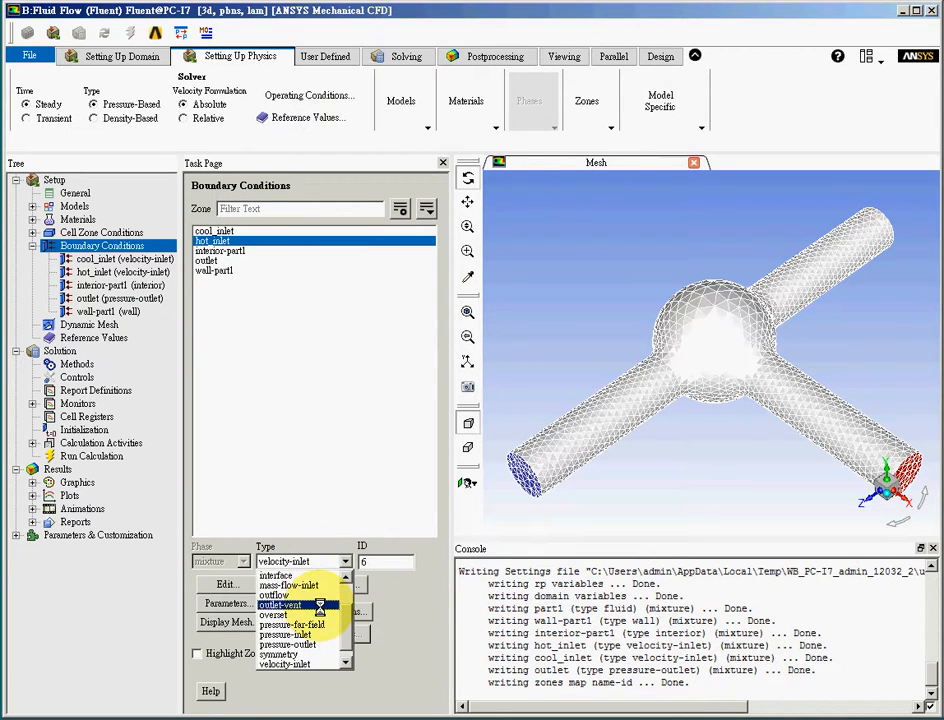
pyautogui.click(310, 585)
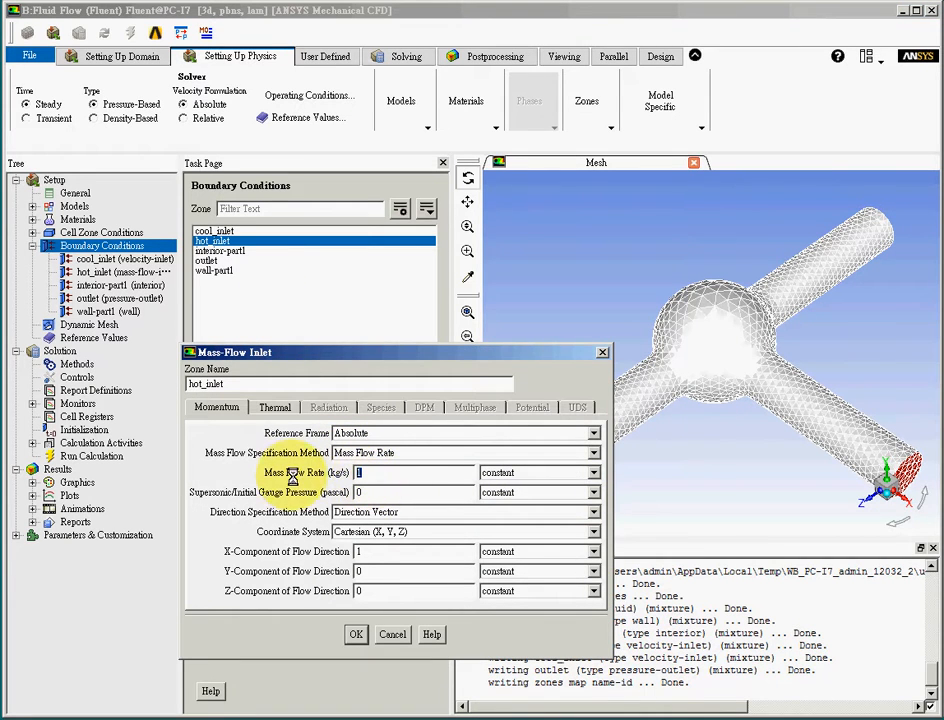
# Step: Set hot_inlet's mass flow rate to 0.5 kg/s and its direction specification method to Normal to Boundary
pyautogui.write('0')
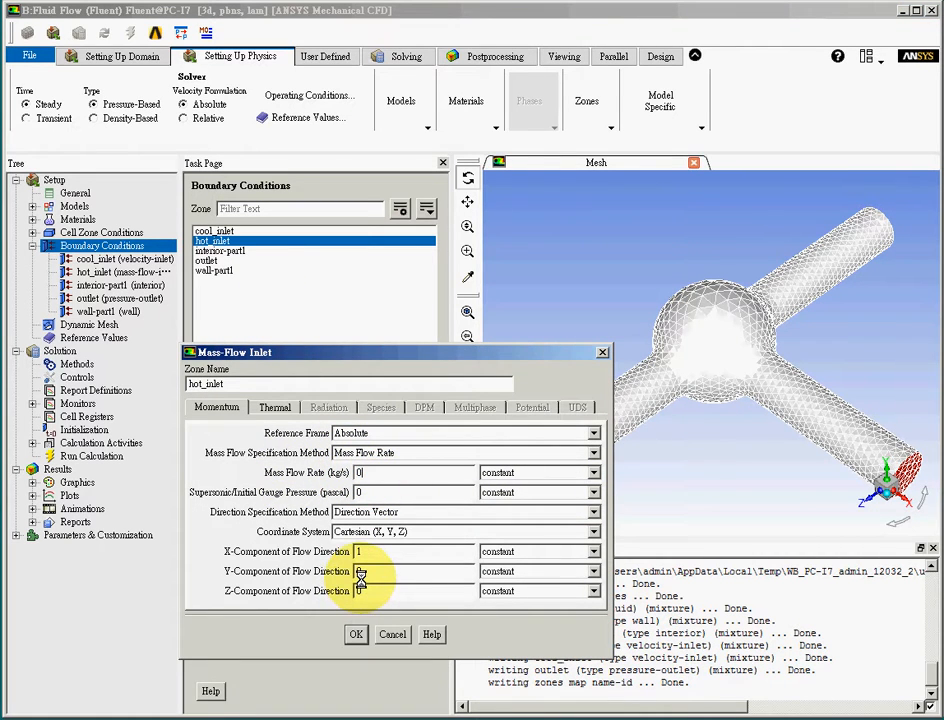
pyautogui.write('.5')
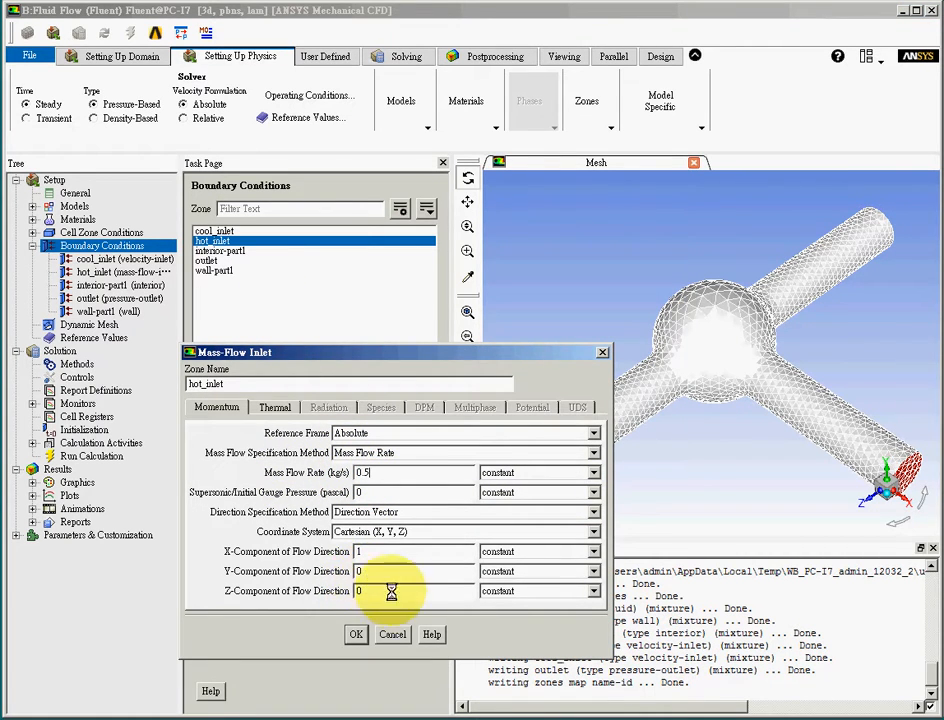
pyautogui.click(389, 513)
pyautogui.click(406, 537)
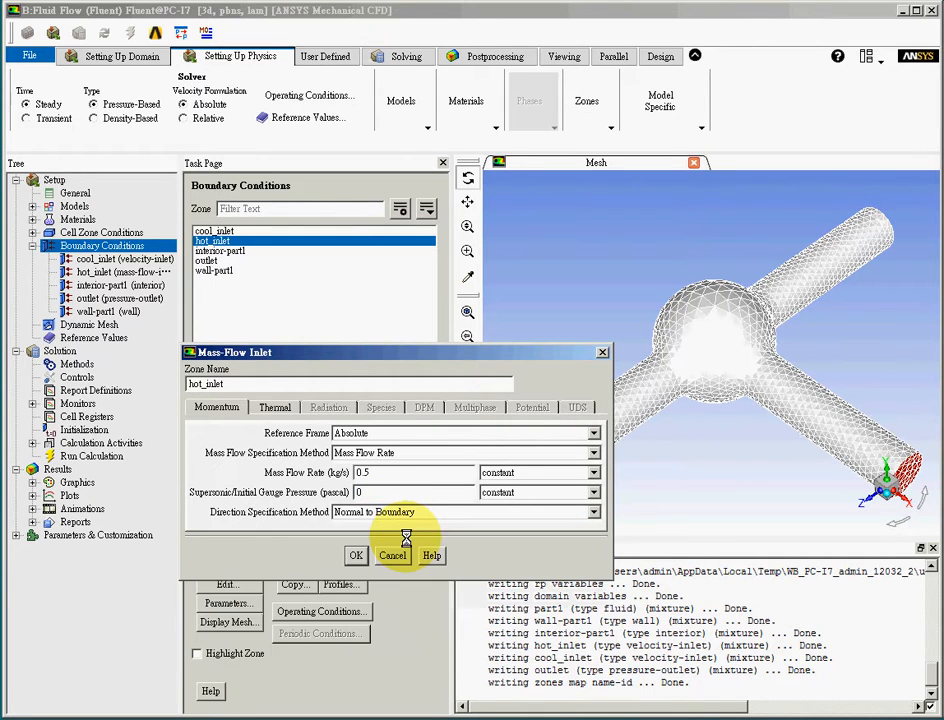
# Step: Set hot_inlet's total temperature to 363.15 K and apply the inlet conditions
pyautogui.click(274, 407)
pyautogui.doubleClick(292, 436)
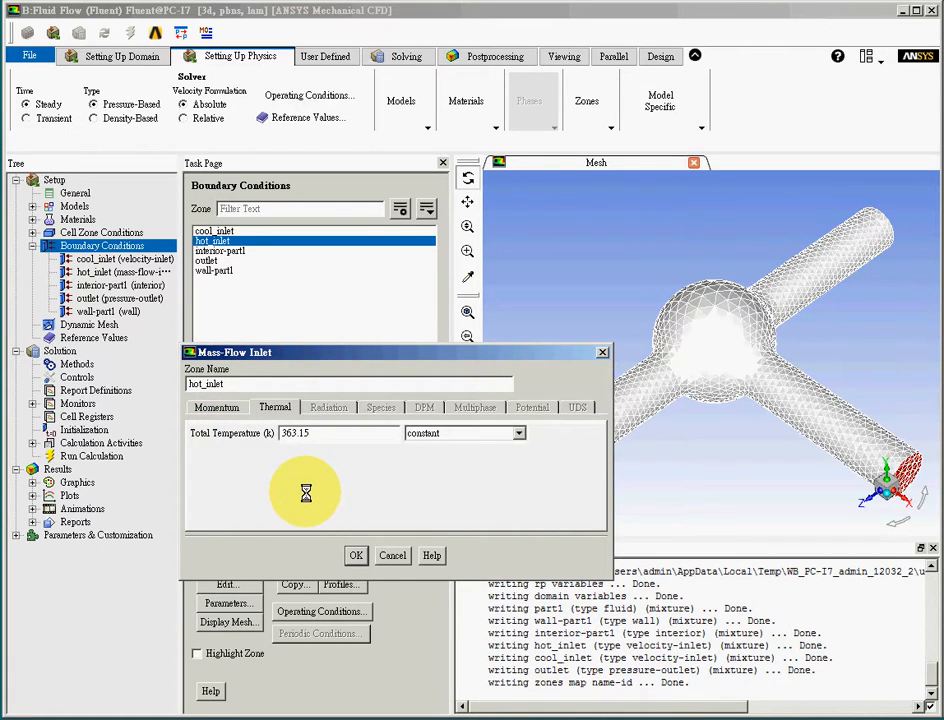
pyautogui.click(355, 556)
# Step: Change cool_inlet to a mass-flow-inlet with a mass flow rate of 0.5 kg/s, directed Normal to Boundary
pyautogui.click(208, 232)
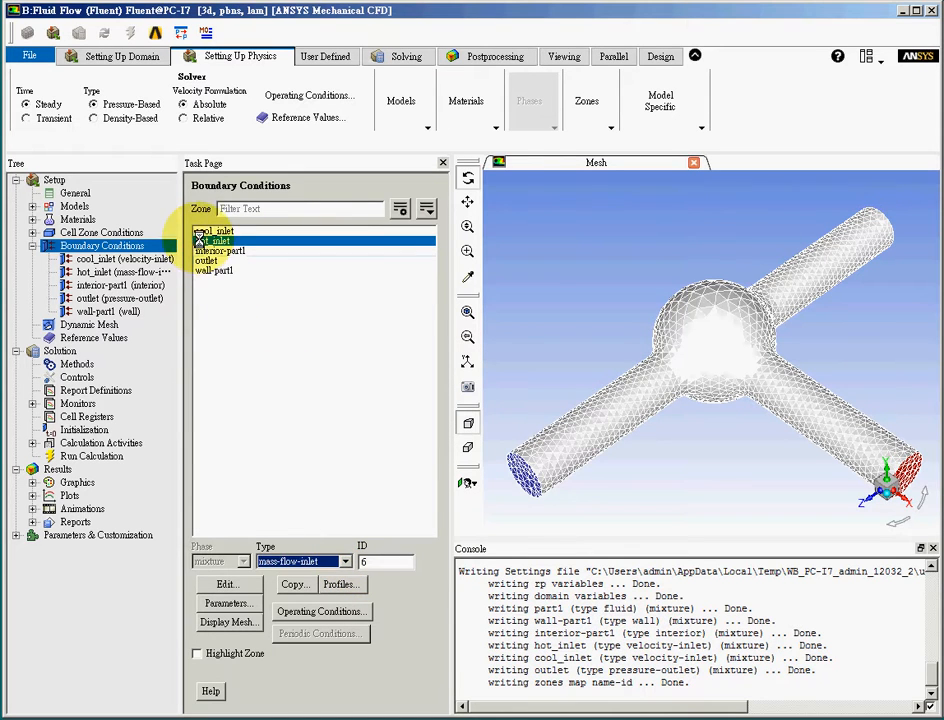
pyautogui.click(331, 561)
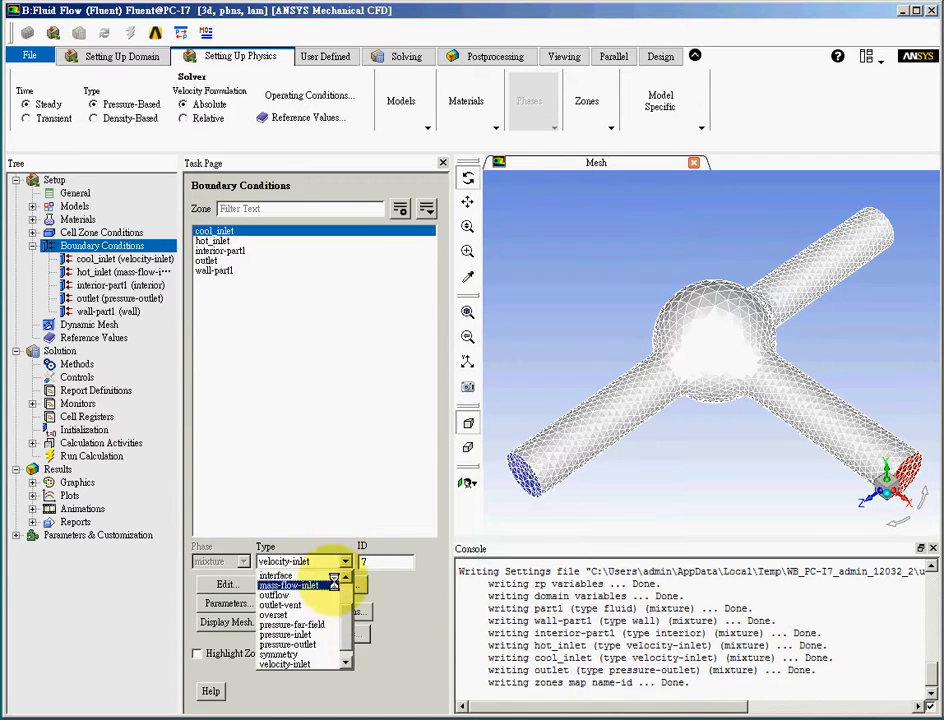
pyautogui.click(319, 584)
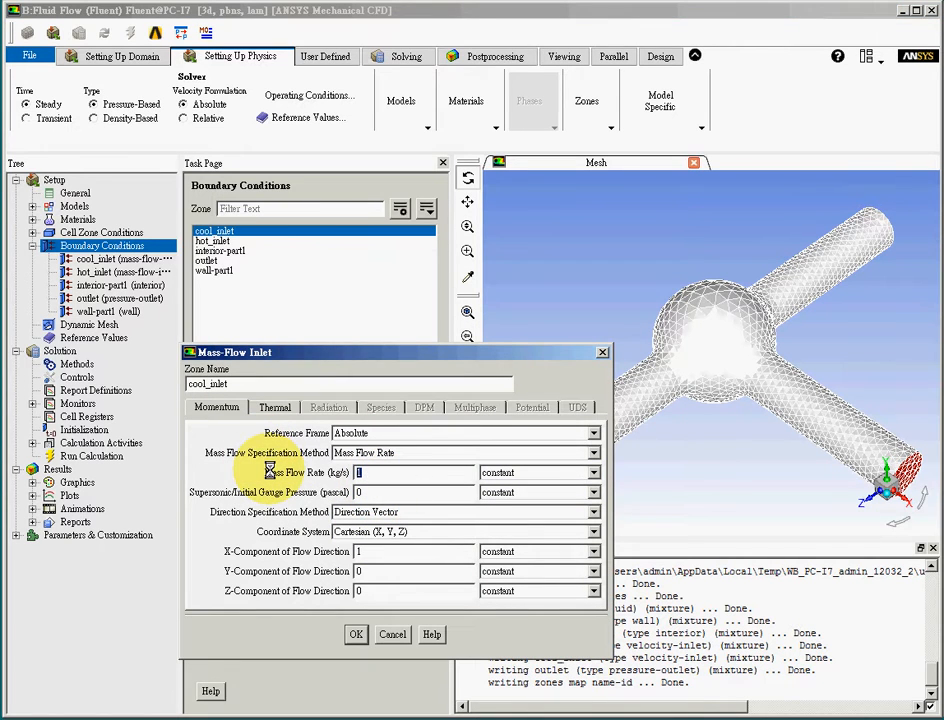
pyautogui.write('.5')
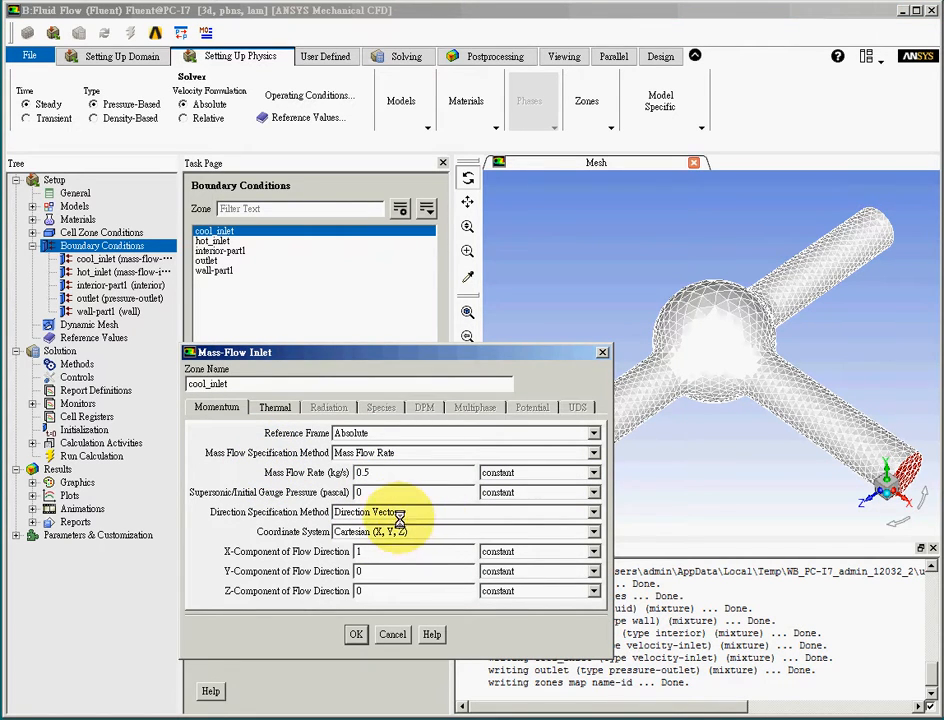
pyautogui.click(399, 513)
pyautogui.click(403, 537)
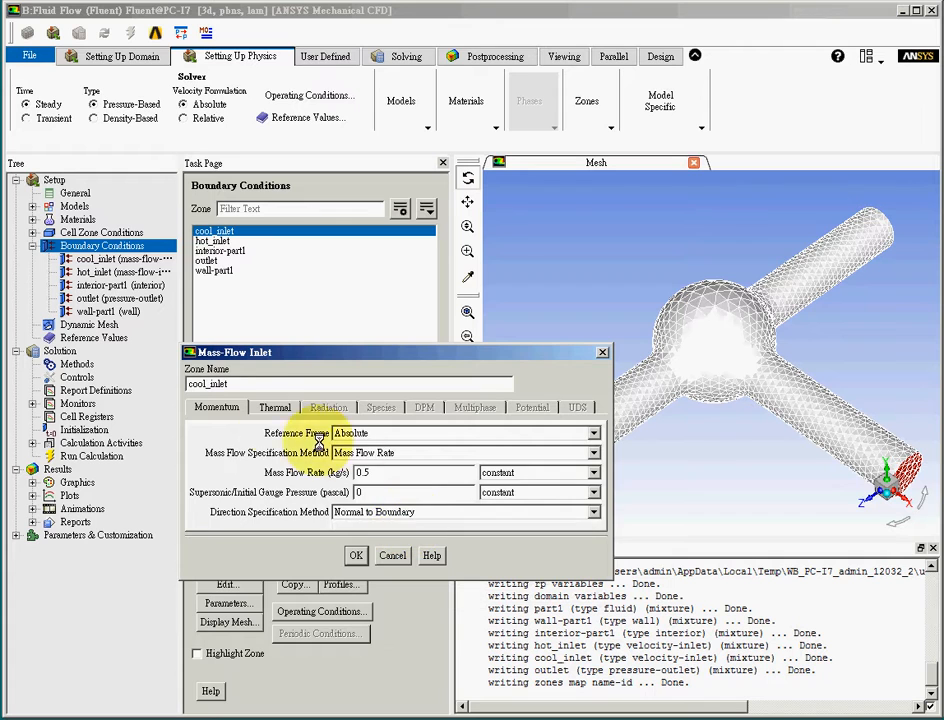
# Step: Set cool_inlet's total temperature to 293.15 K and apply the inlet conditions
pyautogui.click(270, 407)
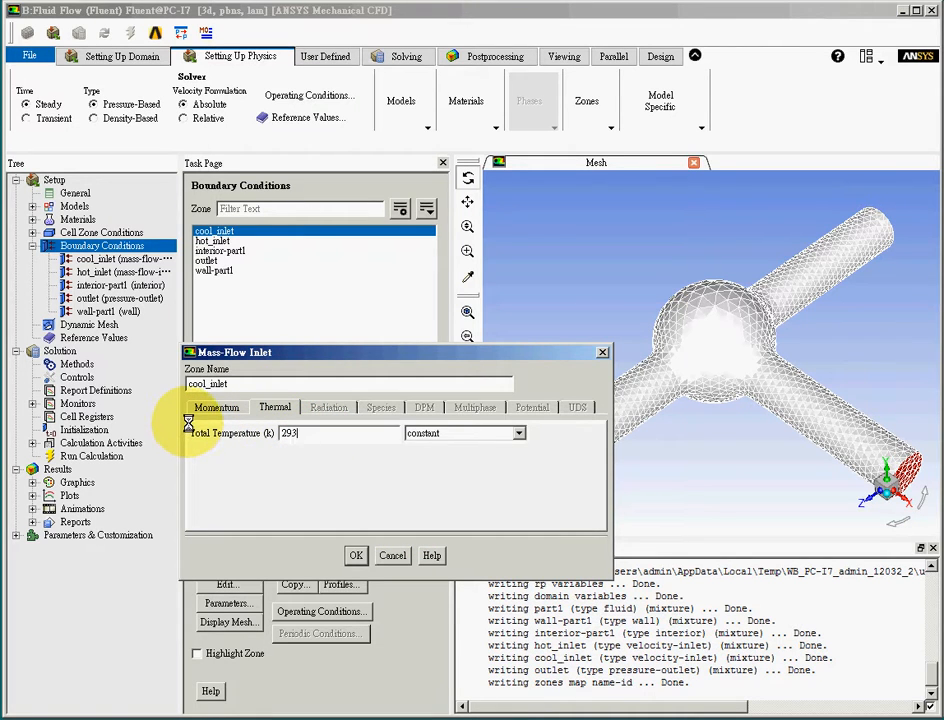
pyautogui.write('293.15')
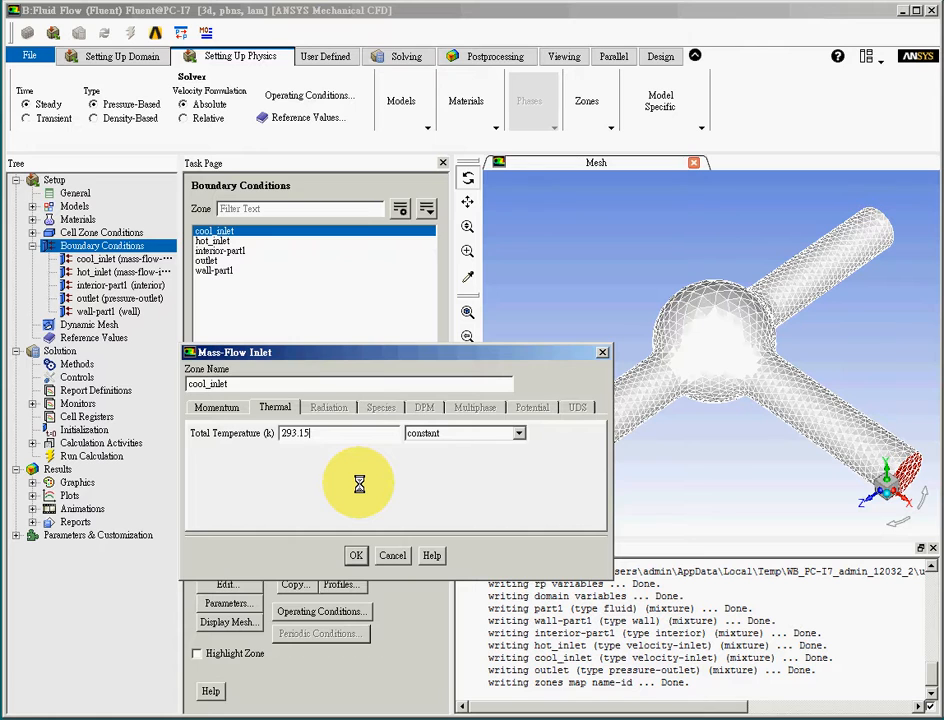
pyautogui.click(356, 555)
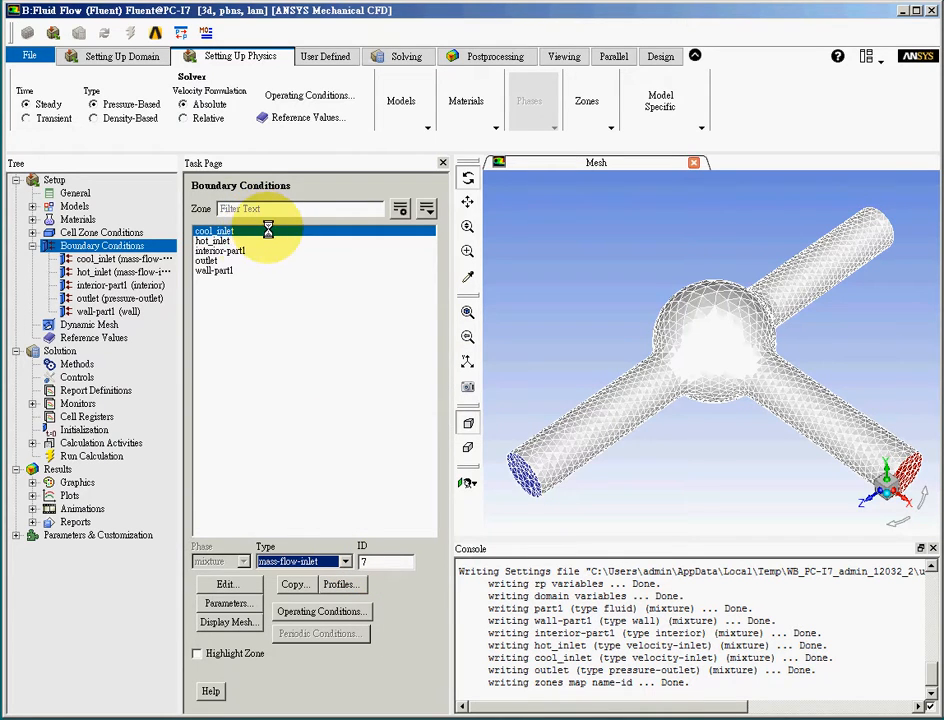
# Step: Review the pressure-outlet settings of the outlet zone, accept them as they are, and collapse the boundary conditions list
pyautogui.click(206, 260)
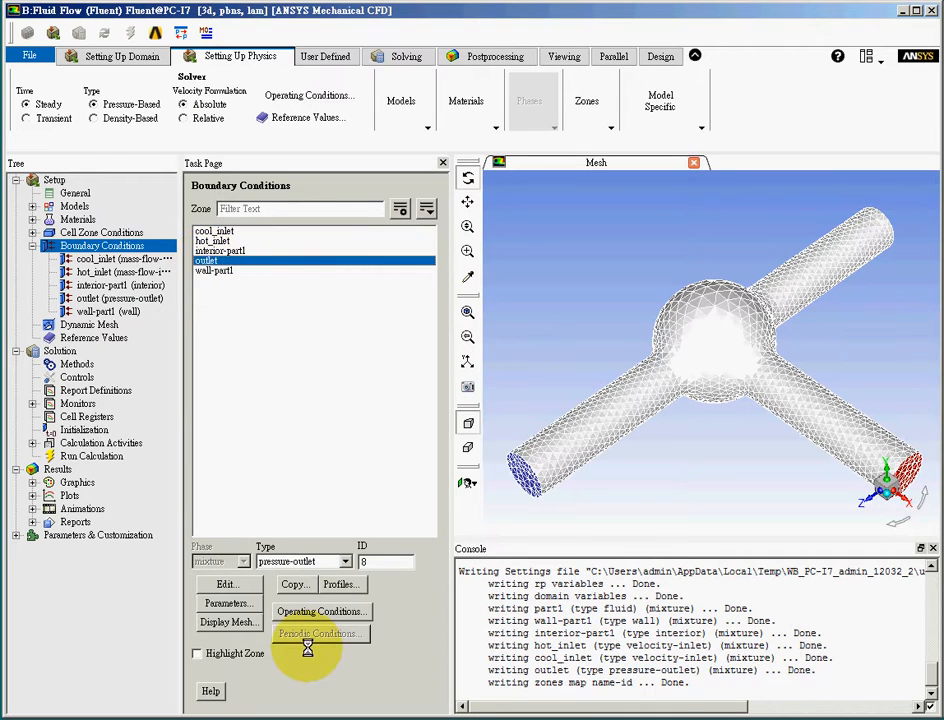
pyautogui.click(232, 585)
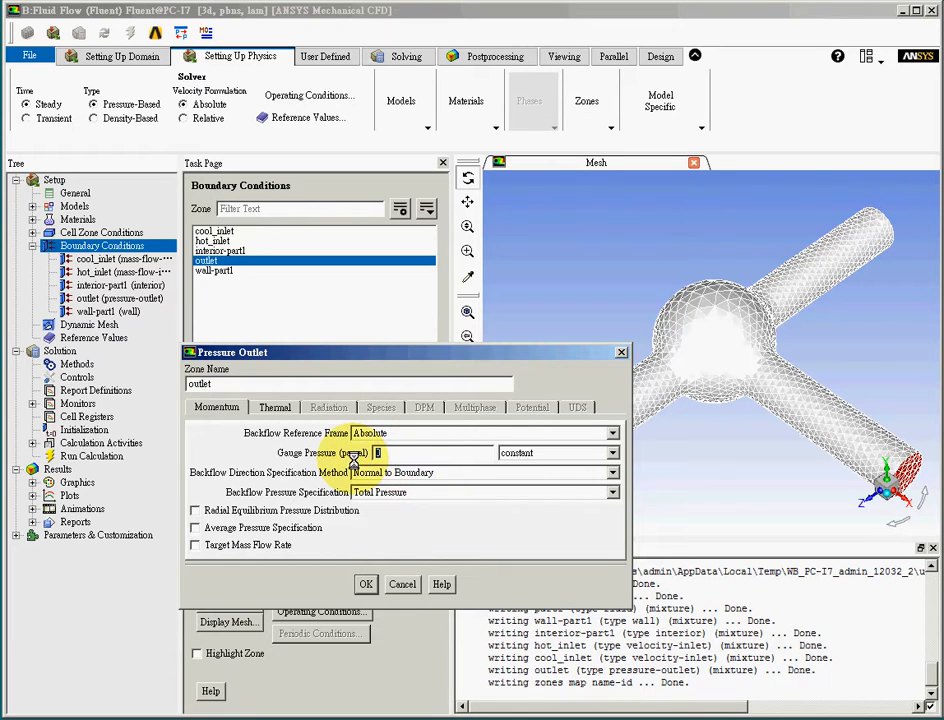
pyautogui.click(364, 584)
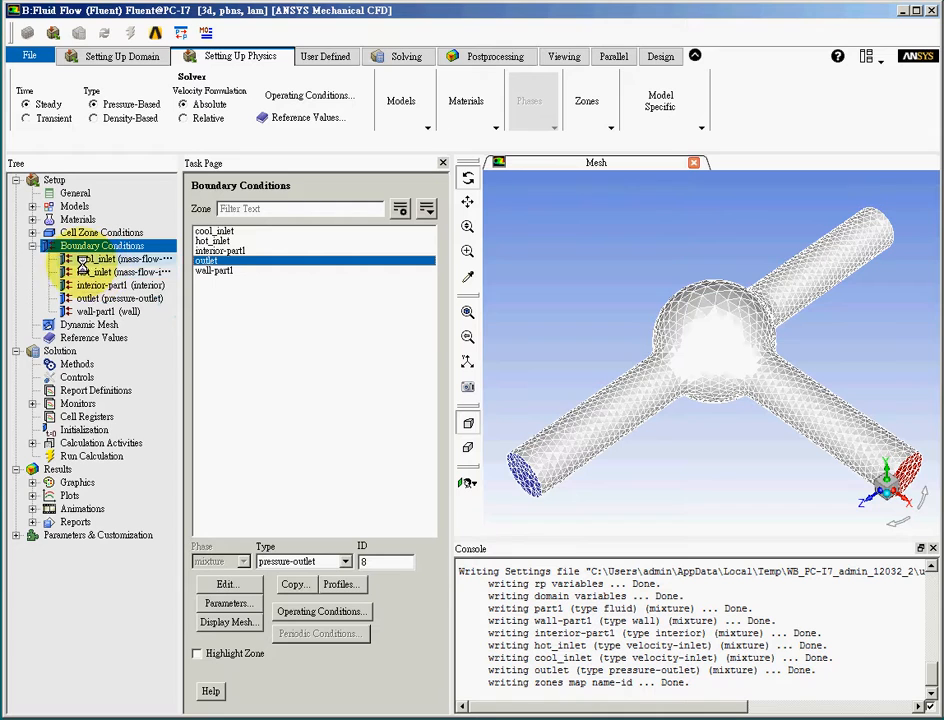
pyautogui.click(33, 245)
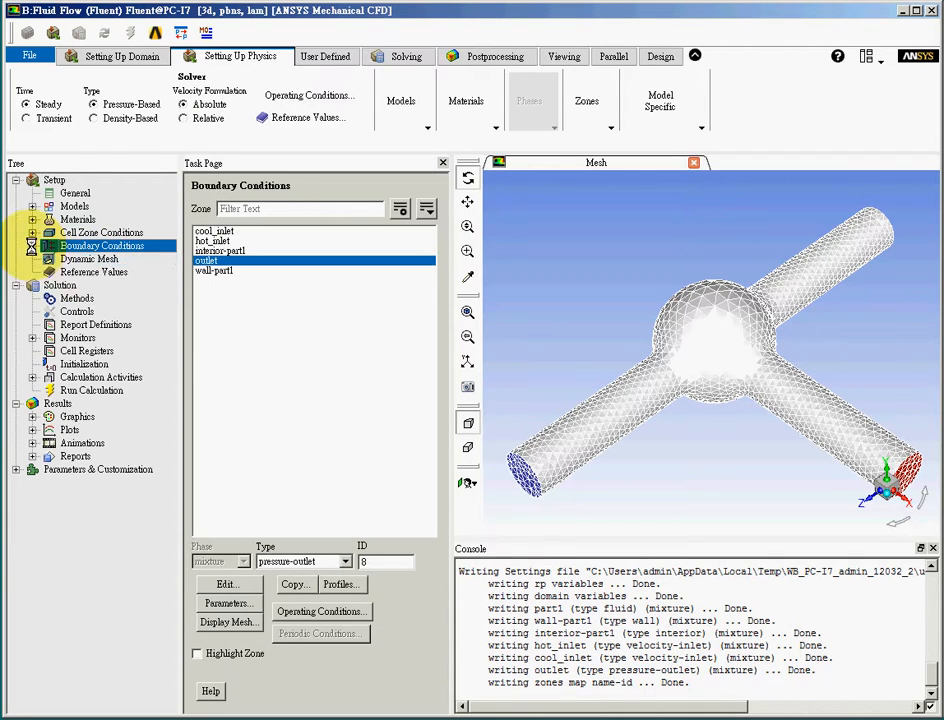
pyautogui.click(91, 271)
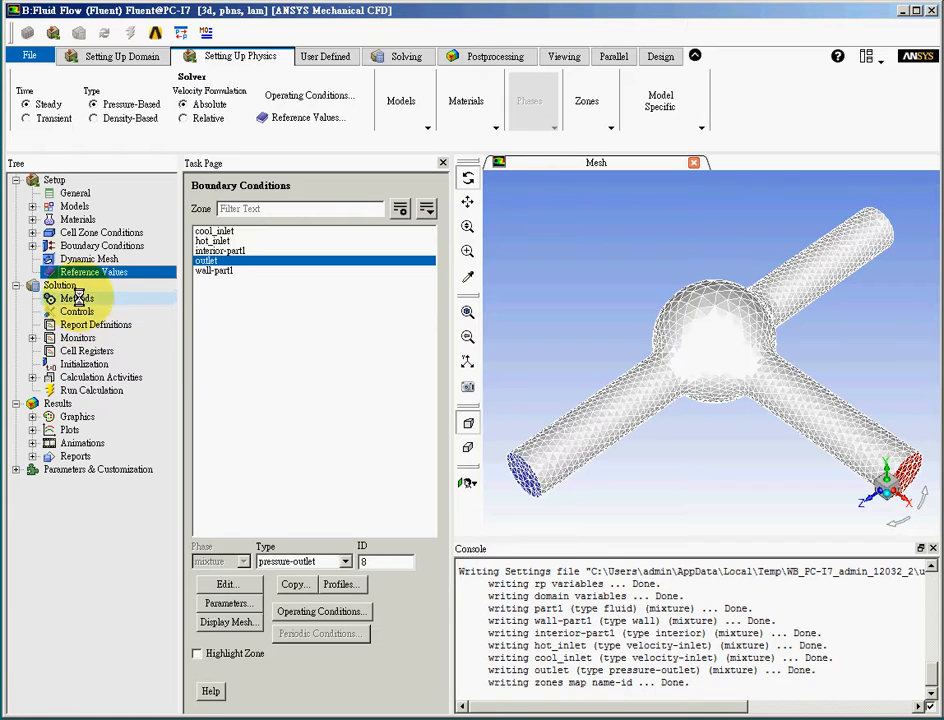
pyautogui.click(77, 298)
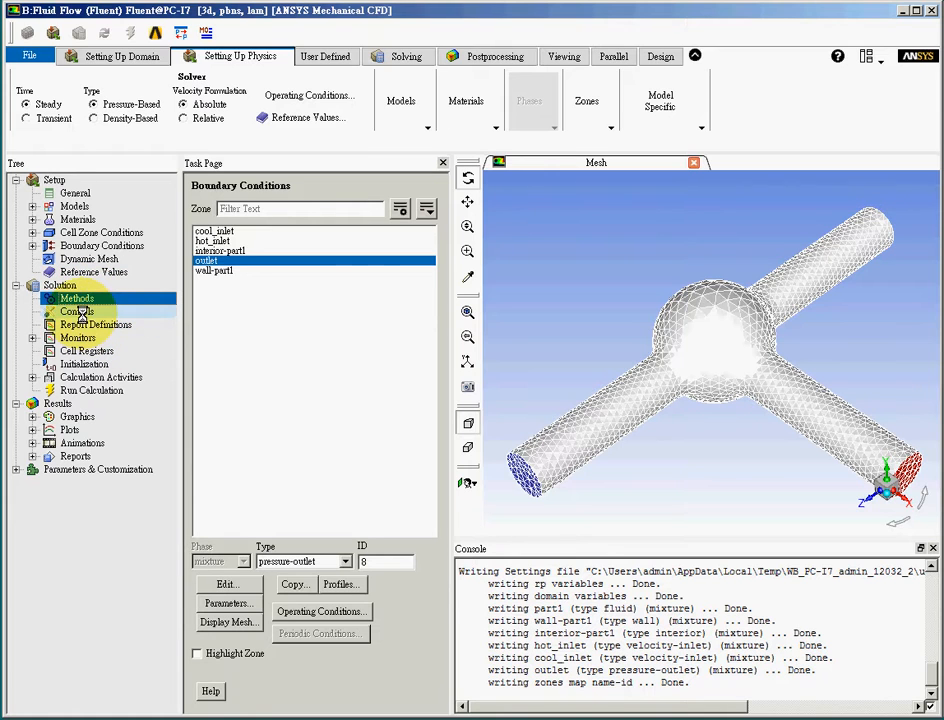
pyautogui.click(78, 312)
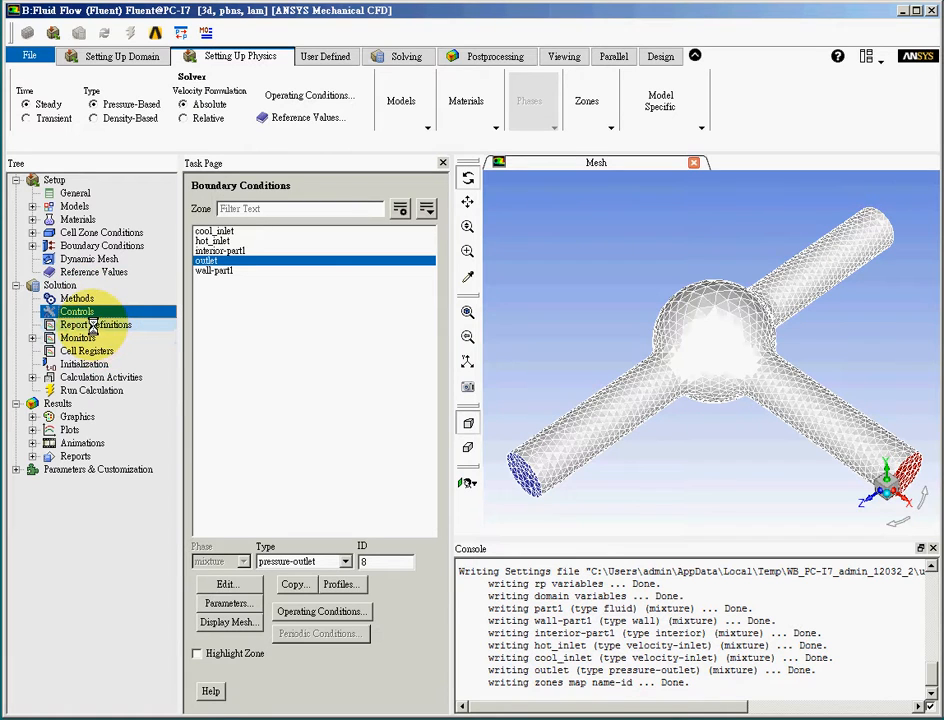
pyautogui.click(93, 325)
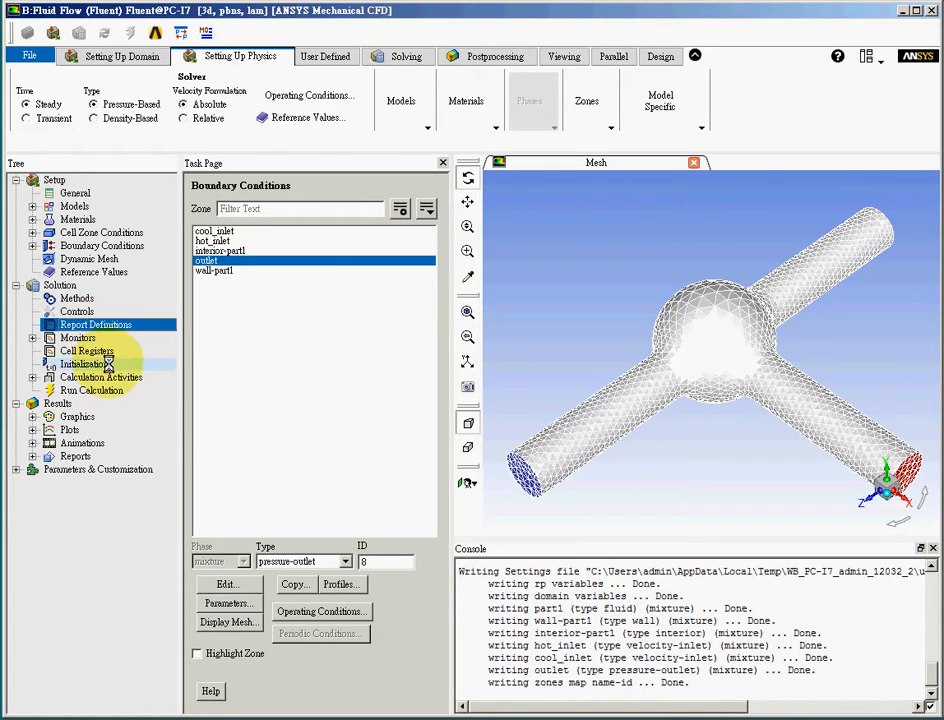
# Step: Select SIMPLE as the pressure-velocity coupling scheme and review the discretization options for momentum and pressure
pyautogui.click(77, 298)
pyautogui.click(240, 229)
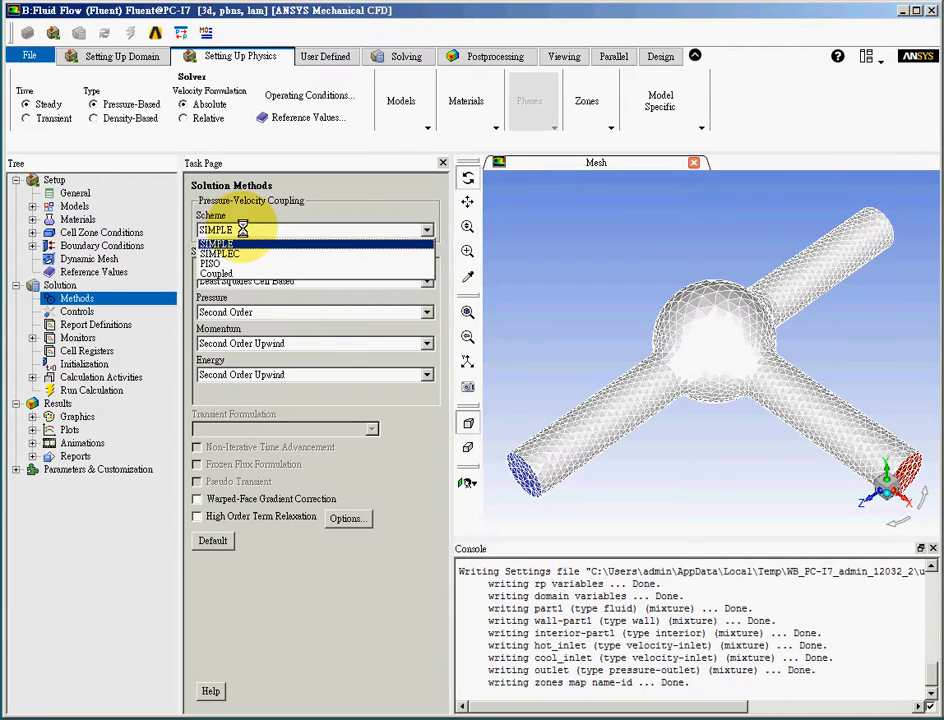
pyautogui.click(254, 243)
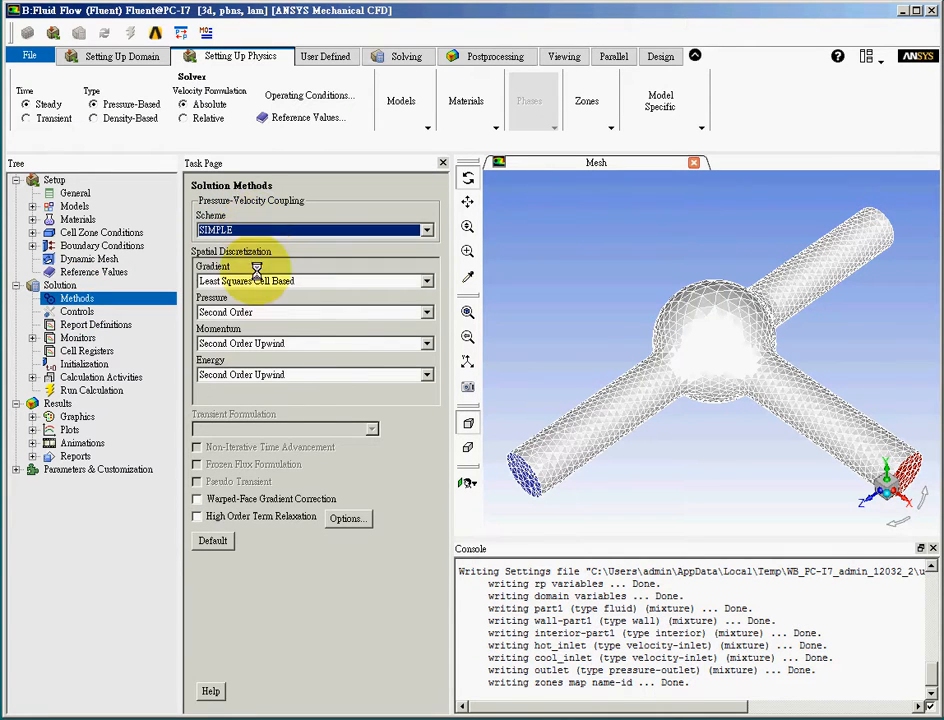
pyautogui.click(244, 344)
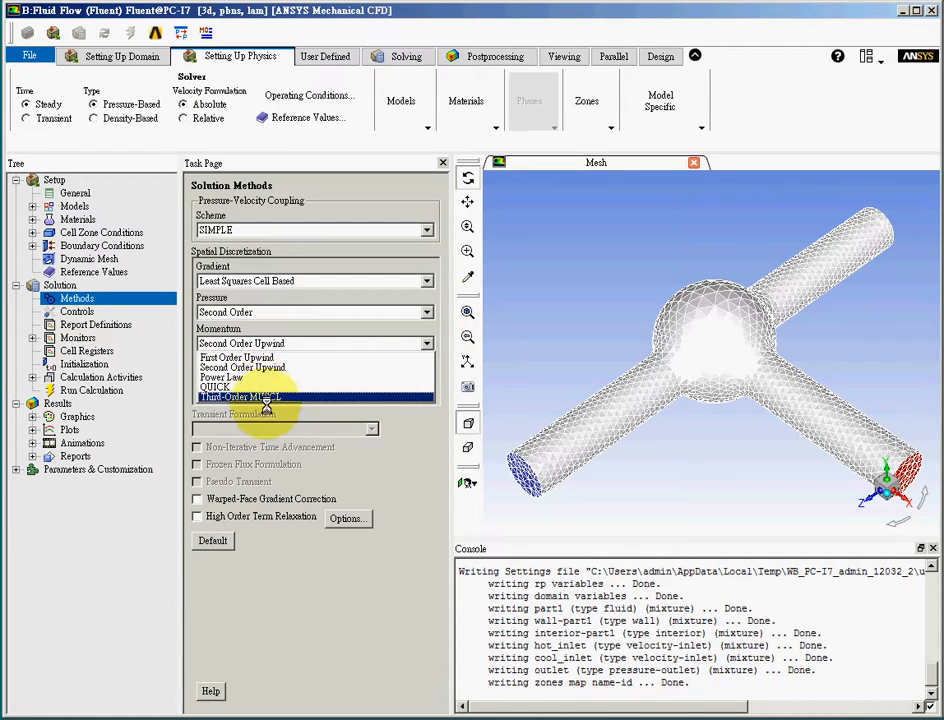
pyautogui.click(283, 311)
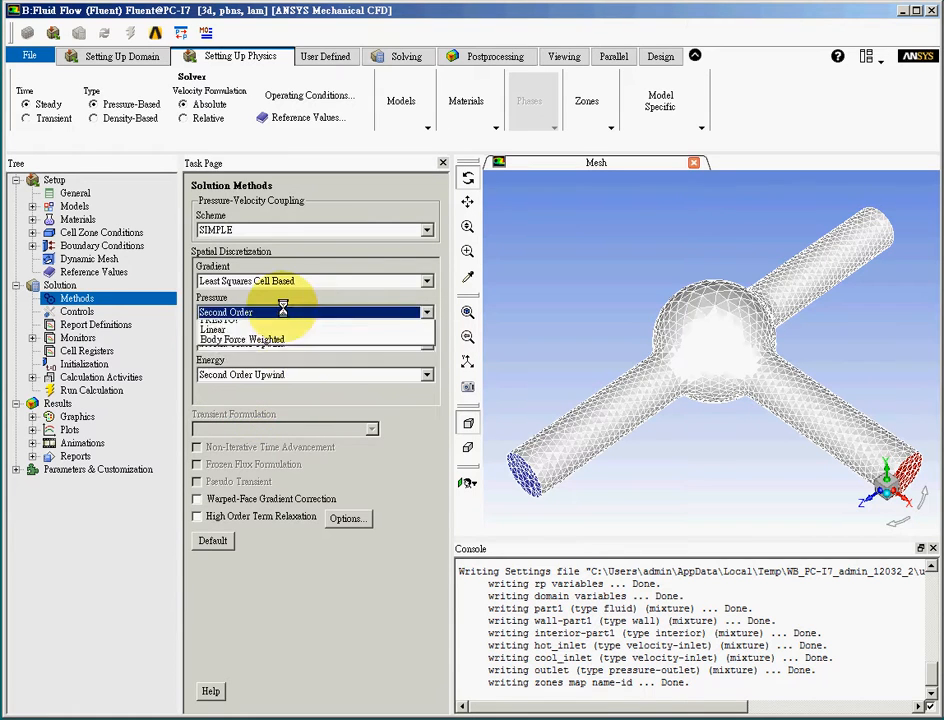
pyautogui.click(420, 500)
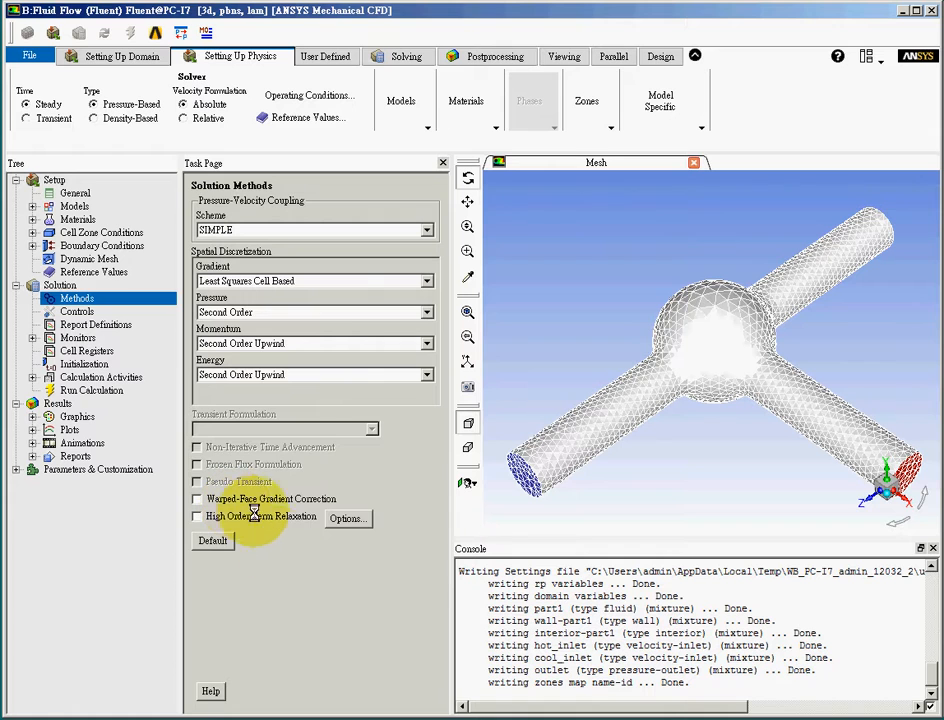
# Step: Review the residual monitors' convergence criteria, close them without changes, and collapse the monitors list
pyautogui.doubleClick(78, 337)
pyautogui.doubleClick(93, 351)
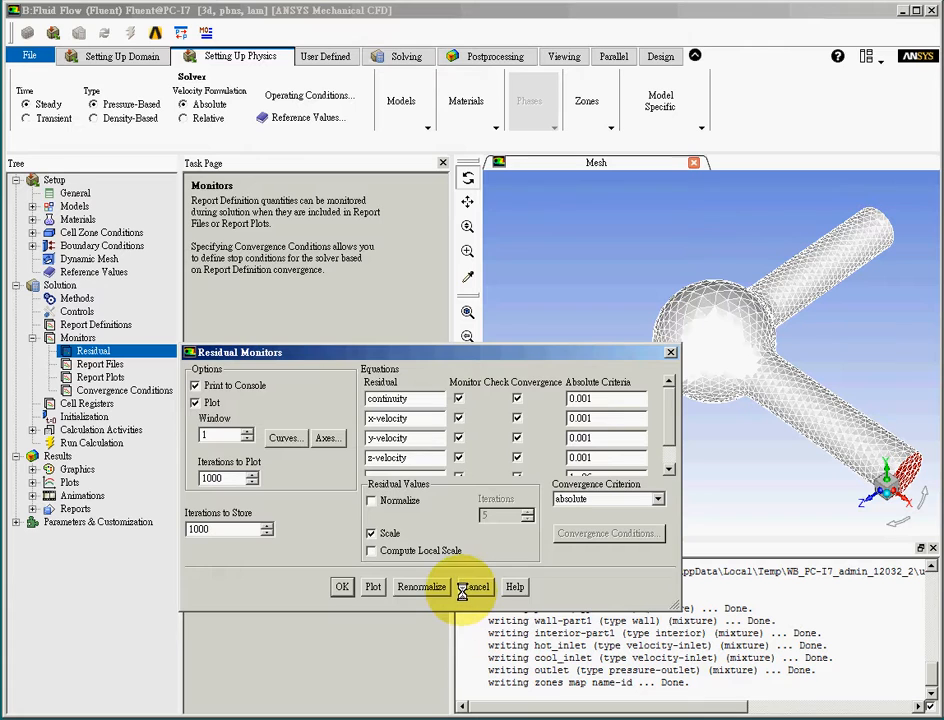
pyautogui.click(467, 587)
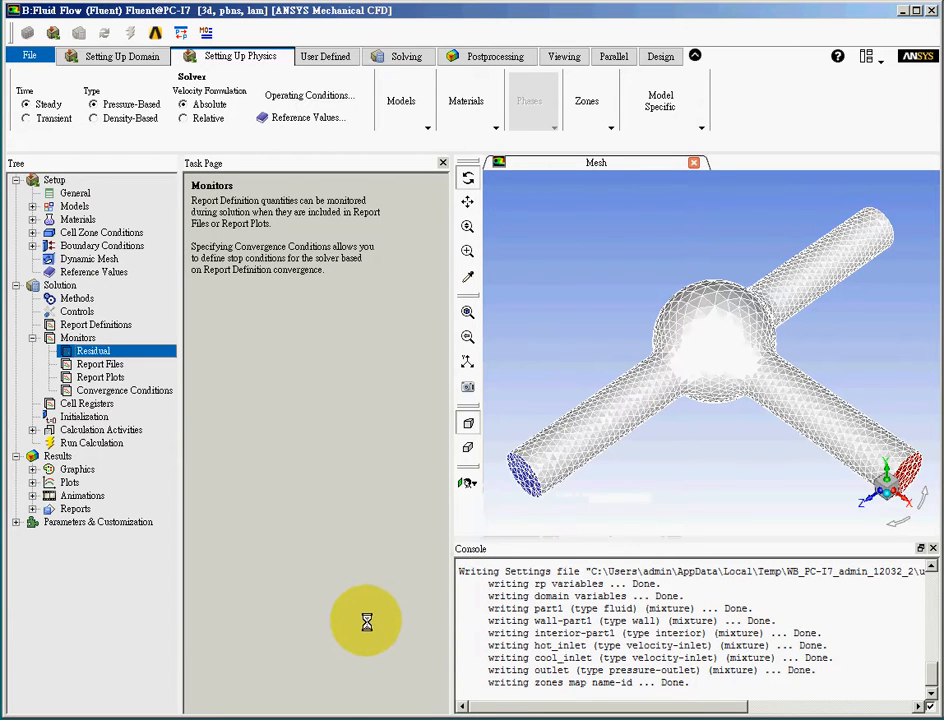
pyautogui.click(31, 338)
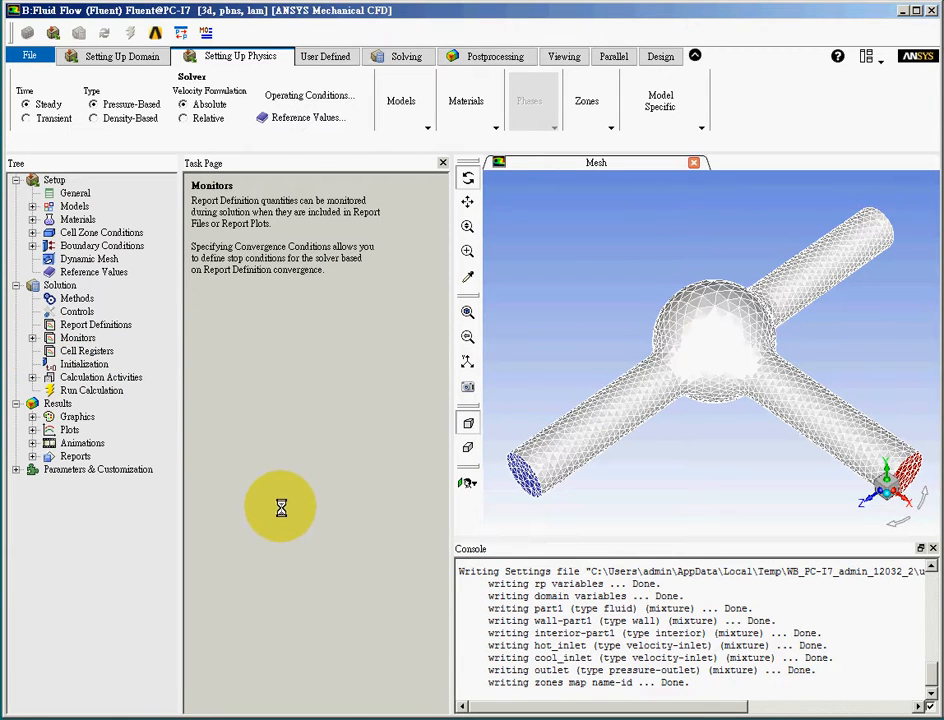
# Step: Initialize the solution using the hybrid initialization method
pyautogui.click(73, 390)
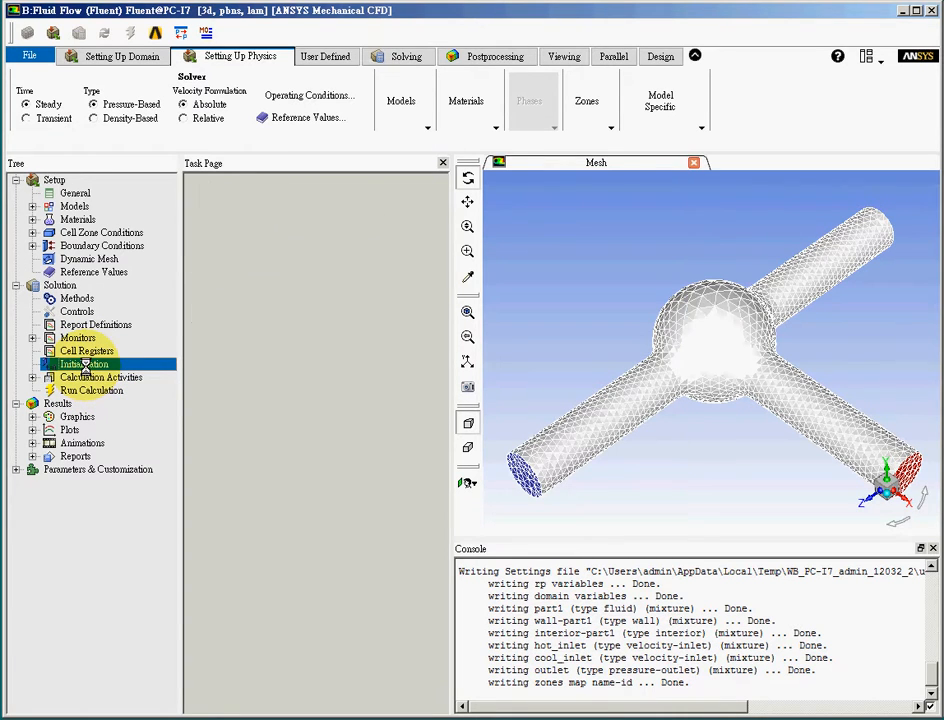
pyautogui.click(405, 55)
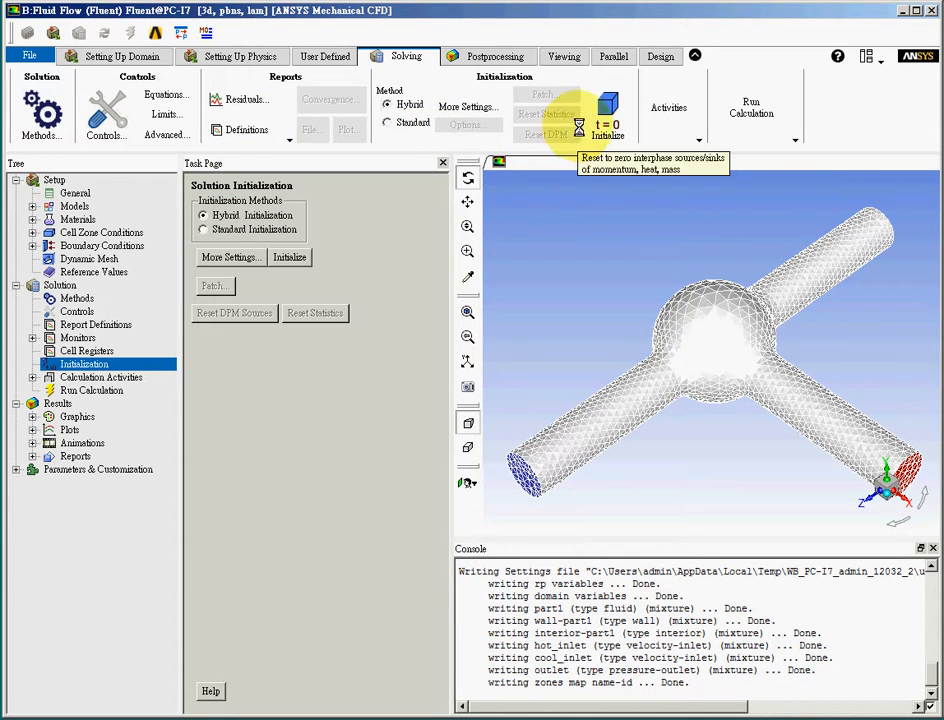
pyautogui.click(608, 110)
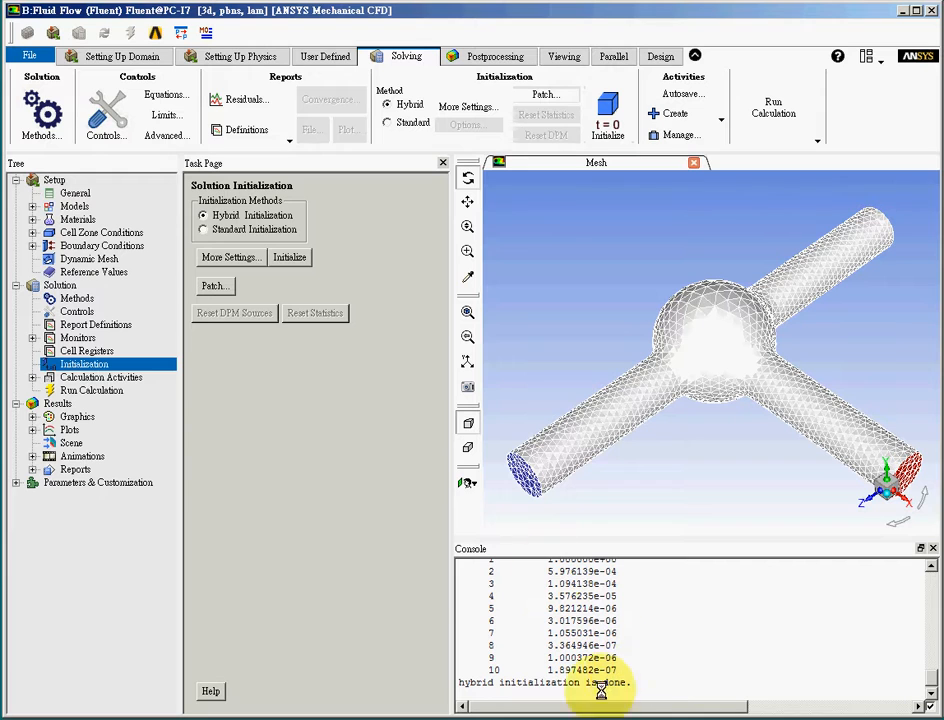
# Step: Run the calculation for 100 iterations and dismiss the completion message
pyautogui.doubleClick(100, 377)
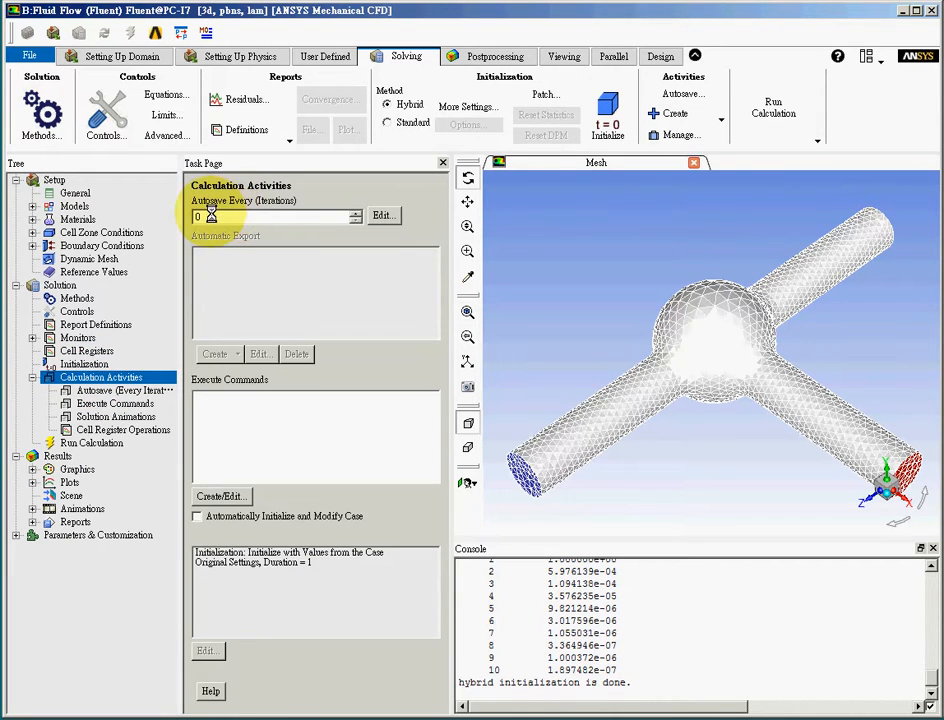
pyautogui.click(88, 445)
pyautogui.moveTo(231, 260); pyautogui.dragTo(34, 261)
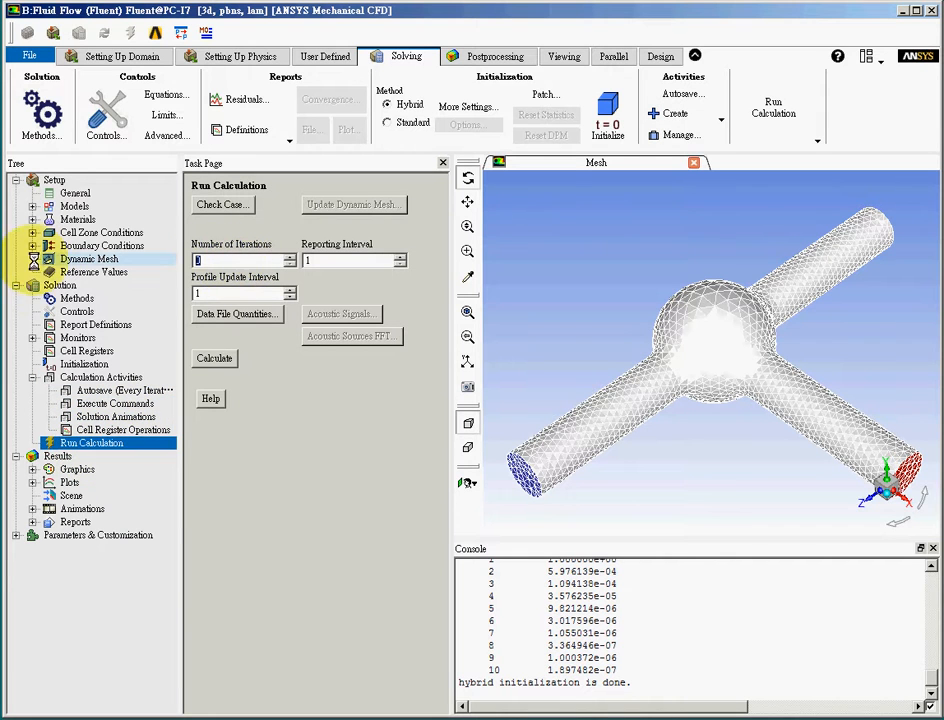
pyautogui.write('100')
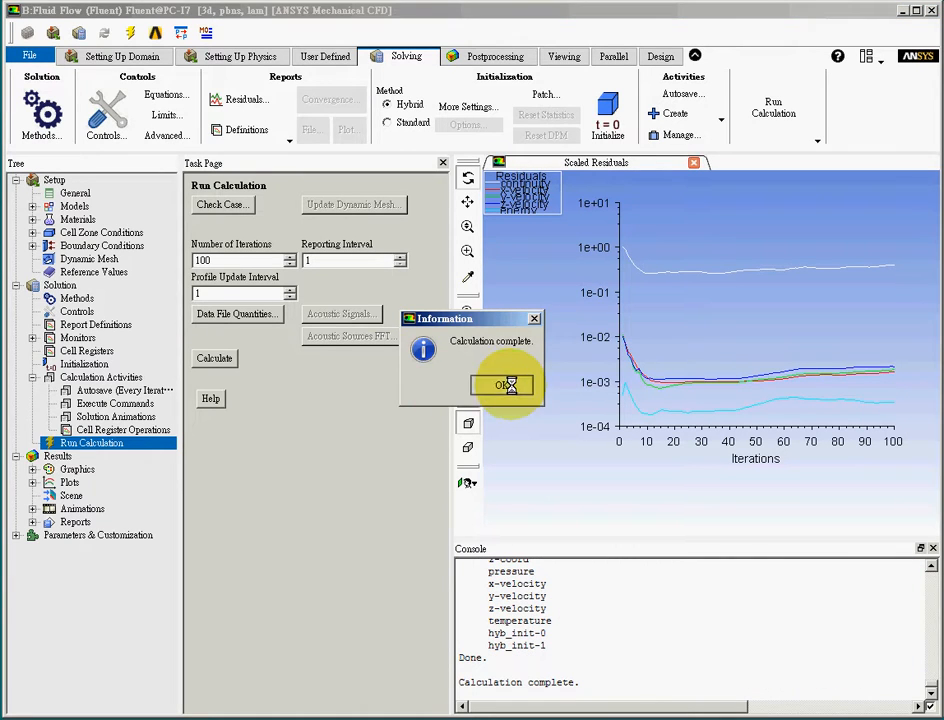
pyautogui.click(507, 385)
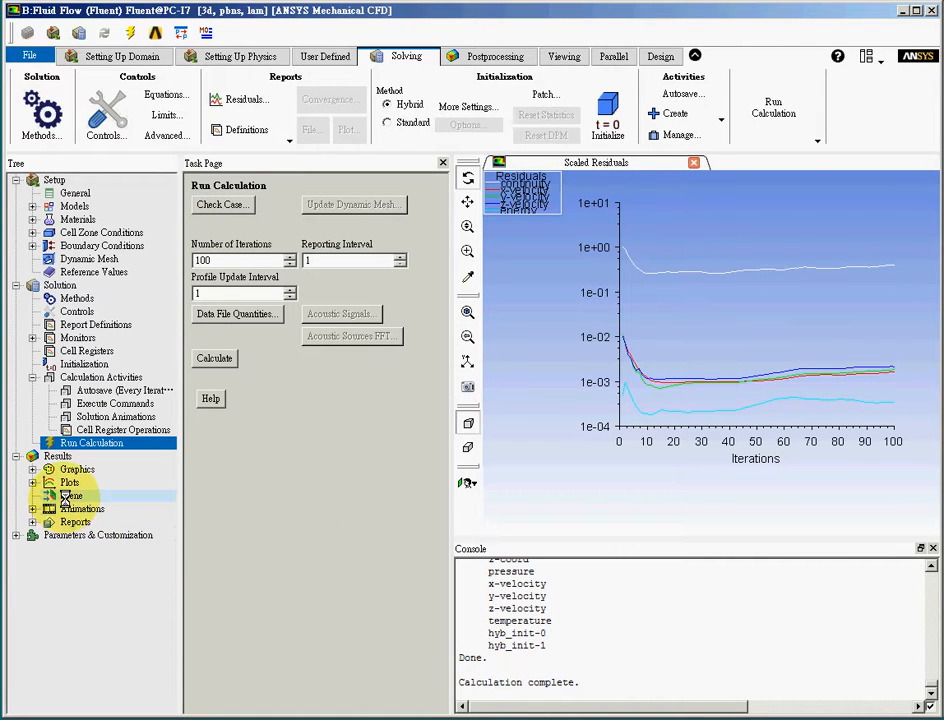
# Step: Display filled contours of static temperature on the cool_inlet, hot_inlet, outlet and wall-part1 surfaces
pyautogui.click(32, 469)
pyautogui.click(87, 483)
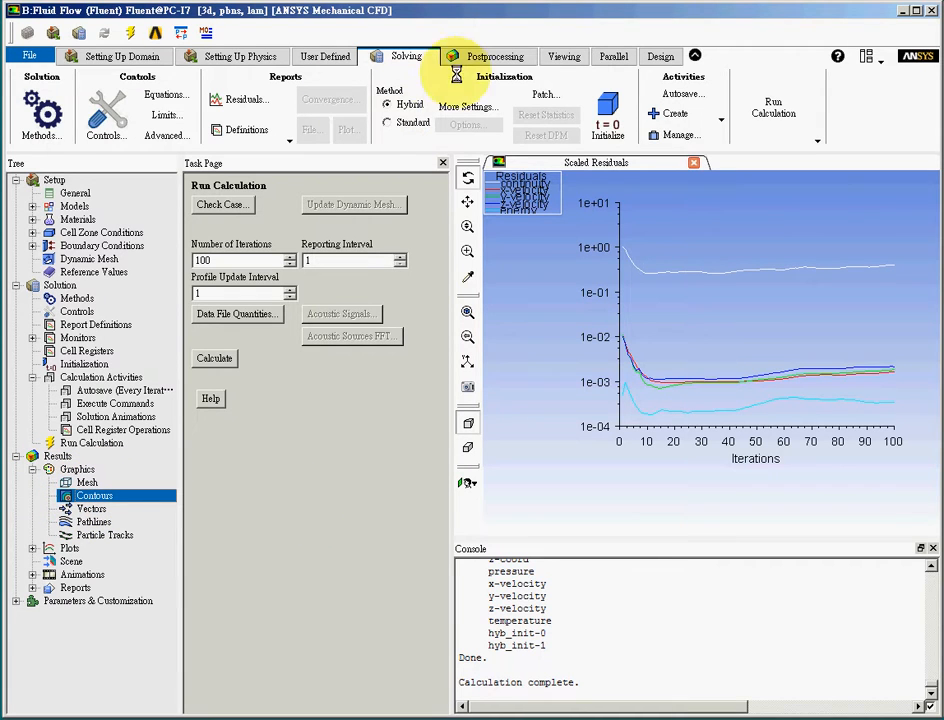
pyautogui.click(497, 56)
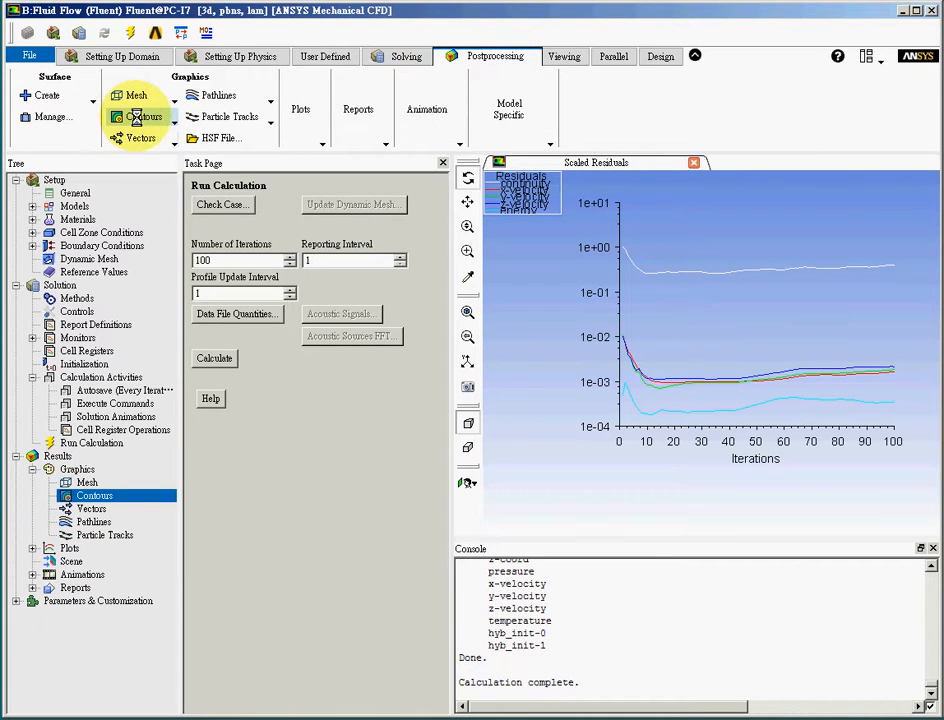
pyautogui.click(140, 148)
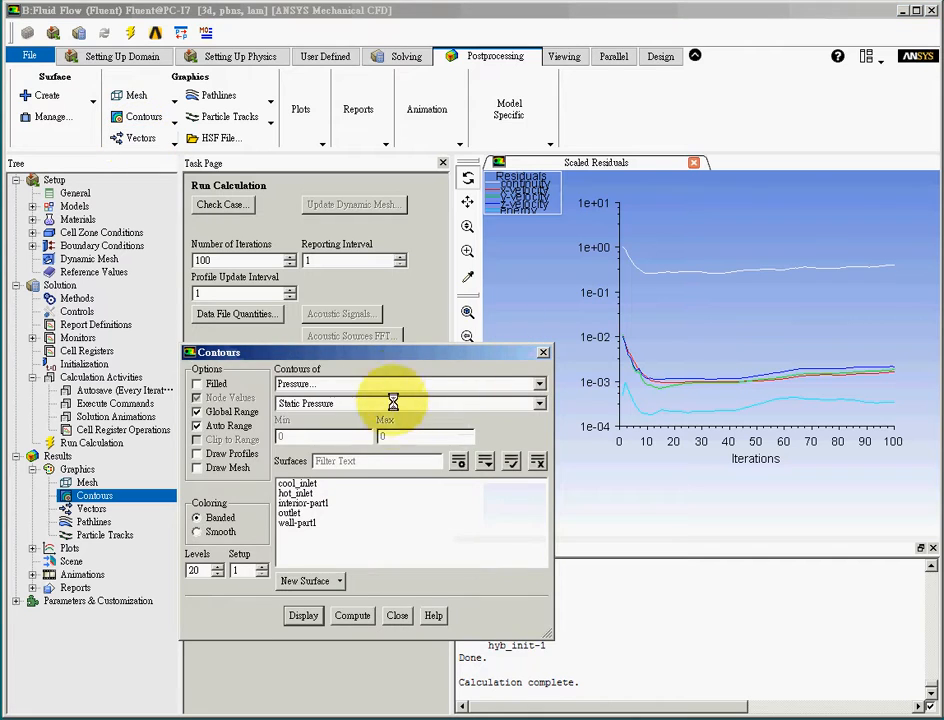
pyautogui.click(351, 385)
pyautogui.click(327, 419)
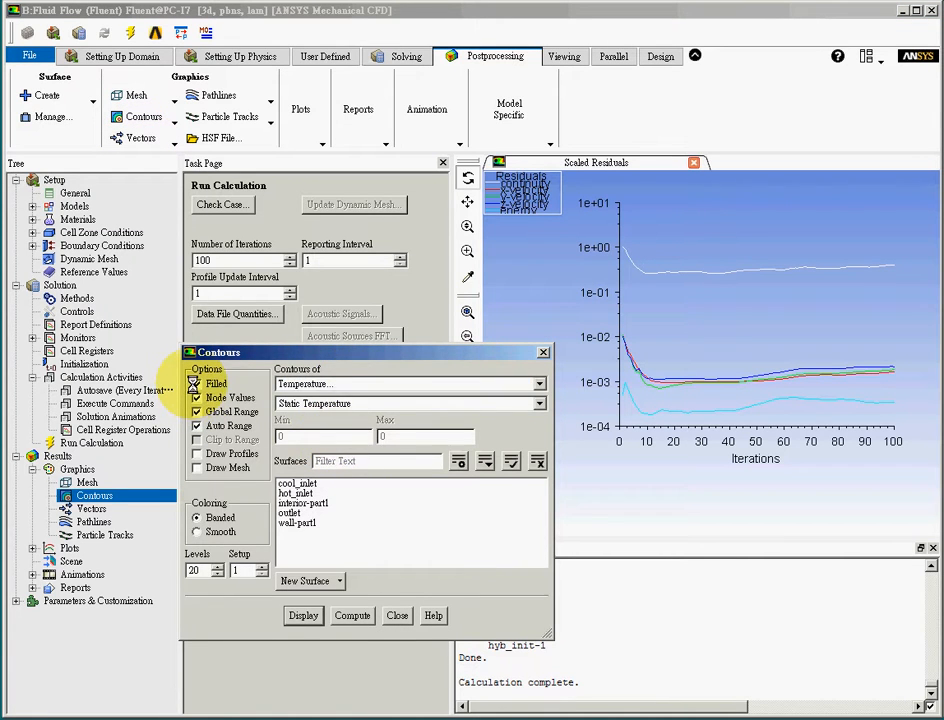
pyautogui.click(311, 484)
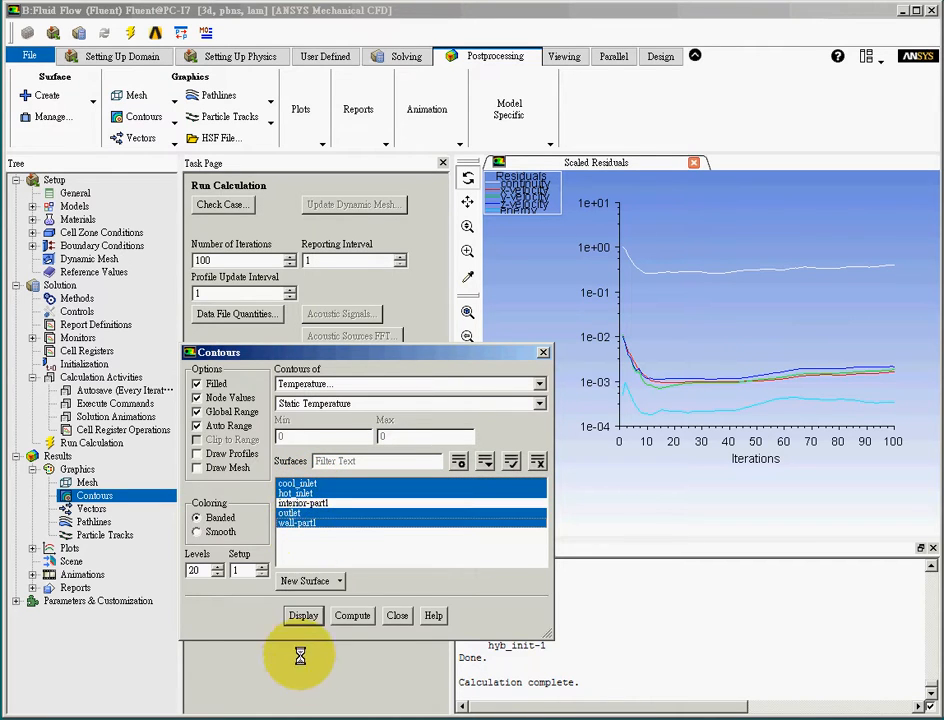
pyautogui.click(304, 615)
# Step: Examine the temperature distribution over the junction and pipes from several angles, including the outlet end, and close the contour settings
pyautogui.moveTo(487, 358); pyautogui.dragTo(398, 314)
pyautogui.scroll(2, 657, 411)
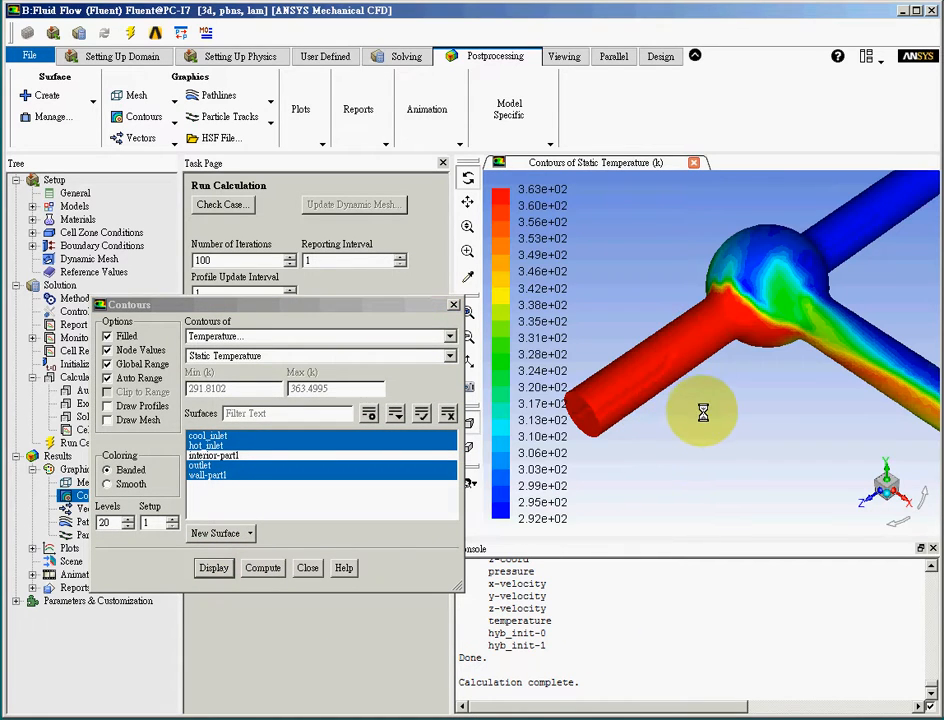
pyautogui.click(467, 309)
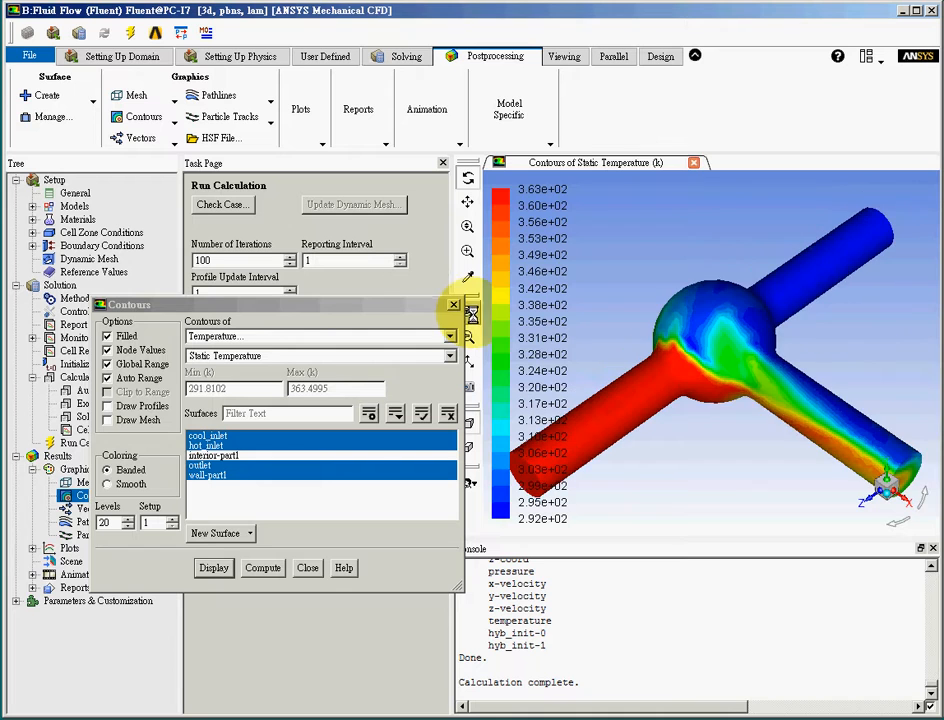
pyautogui.moveTo(755, 428); pyautogui.dragTo(701, 614)
pyautogui.scroll(-5, 684, 402)
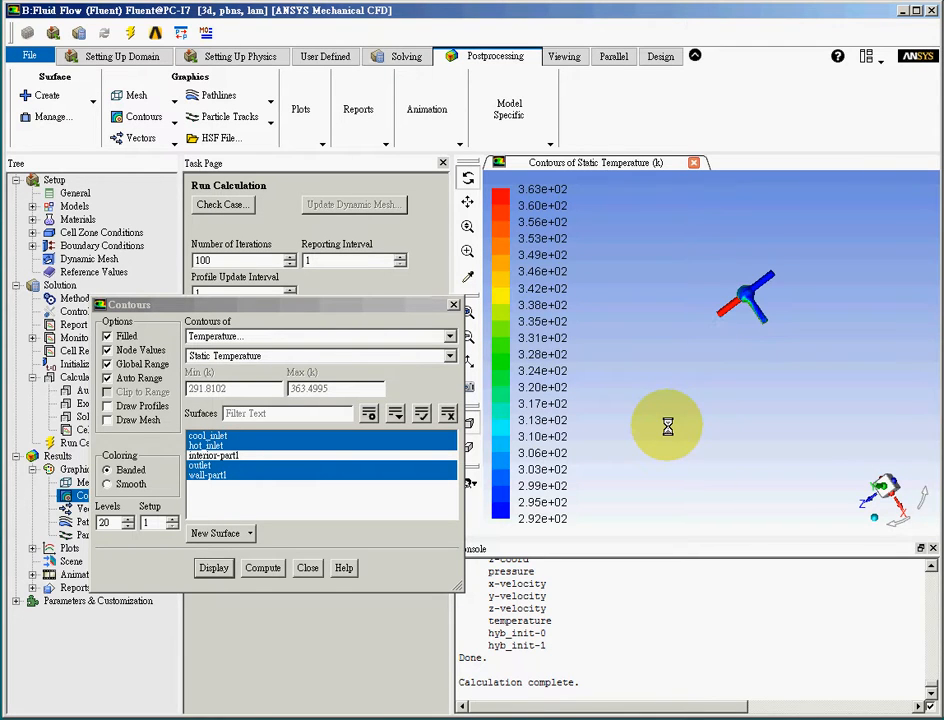
pyautogui.click(479, 311)
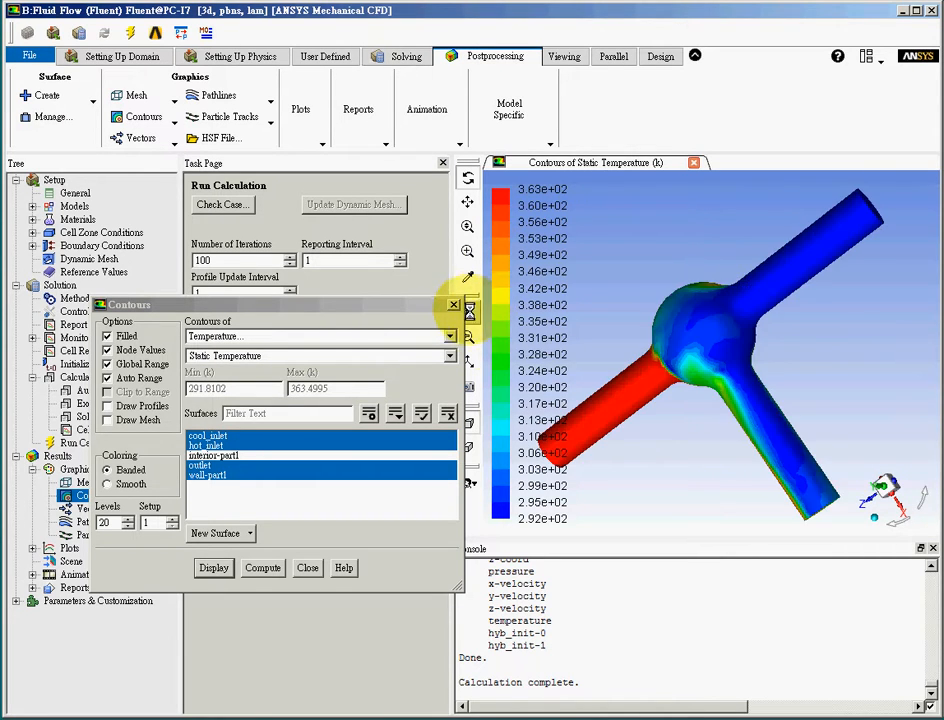
pyautogui.moveTo(710, 485); pyautogui.dragTo(792, 422)
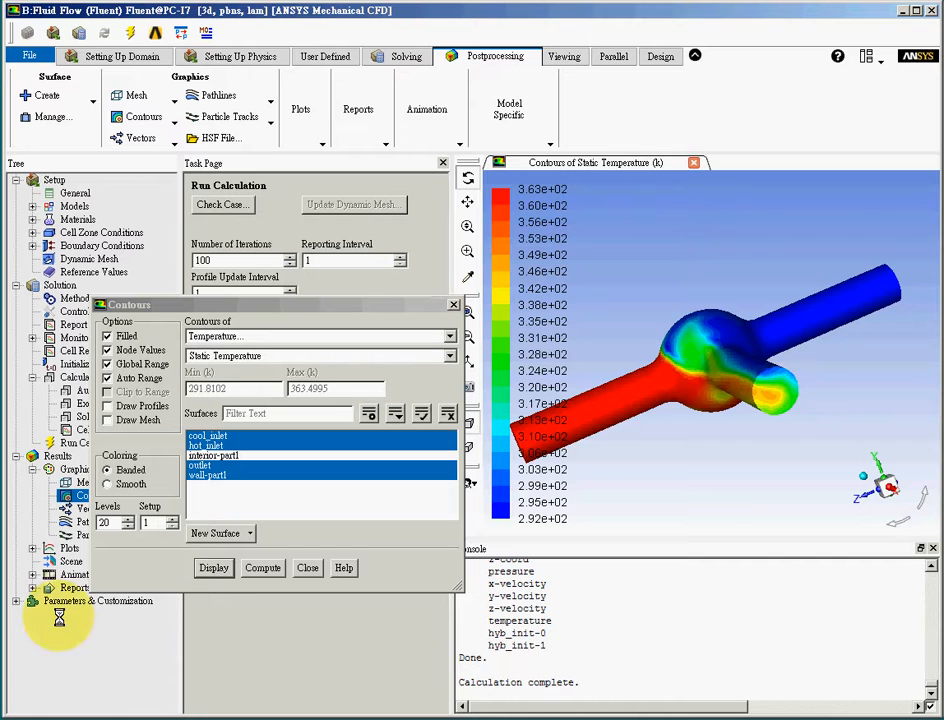
pyautogui.click(271, 568)
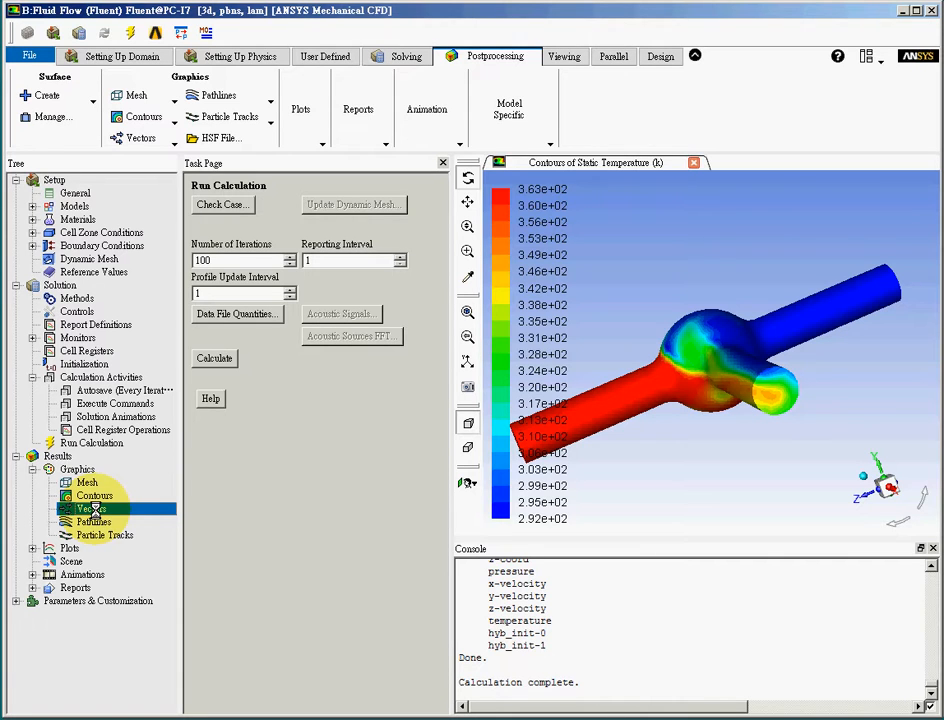
# Step: Display velocity vectors colored by velocity magnitude on cool_inlet, hot_inlet, interior-part1 and outlet, leaving out wall-part1, and close the vector settings
pyautogui.doubleClick(92, 508)
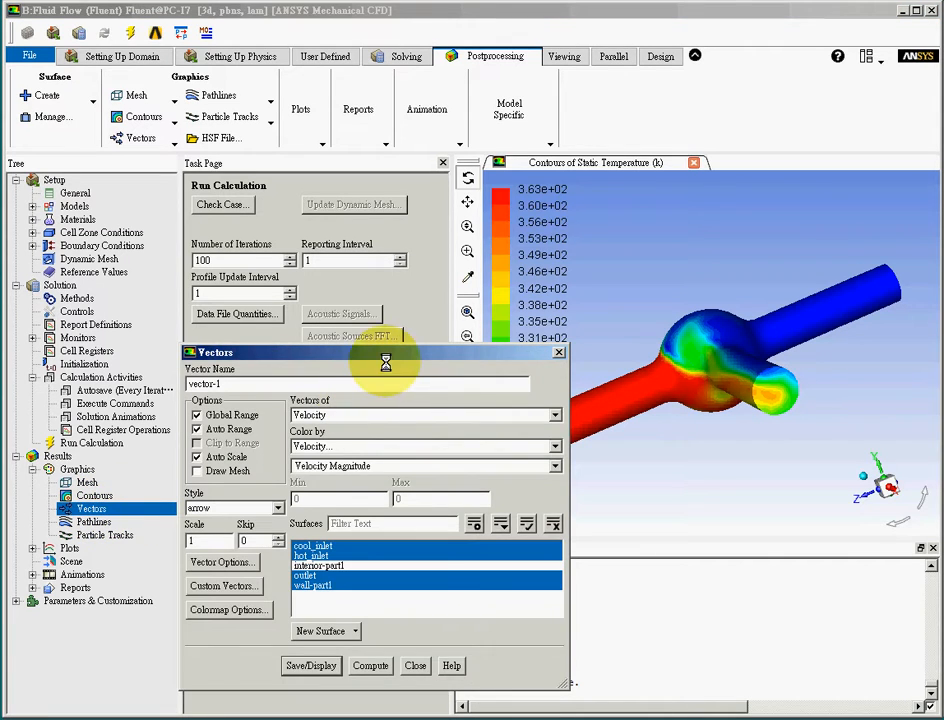
pyautogui.moveTo(386, 356); pyautogui.dragTo(376, 189)
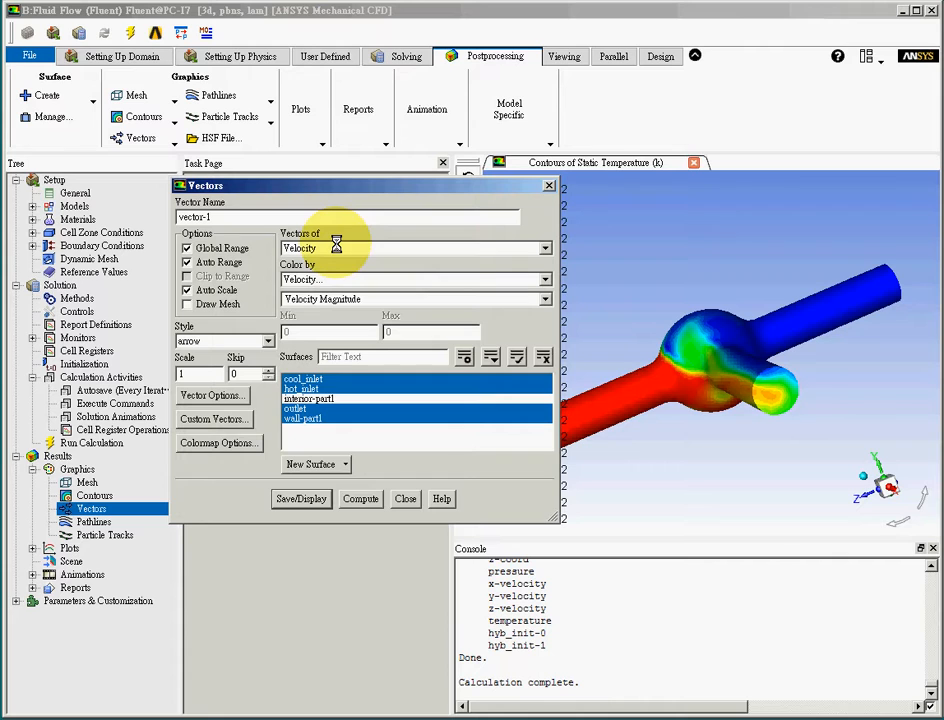
pyautogui.click(318, 419)
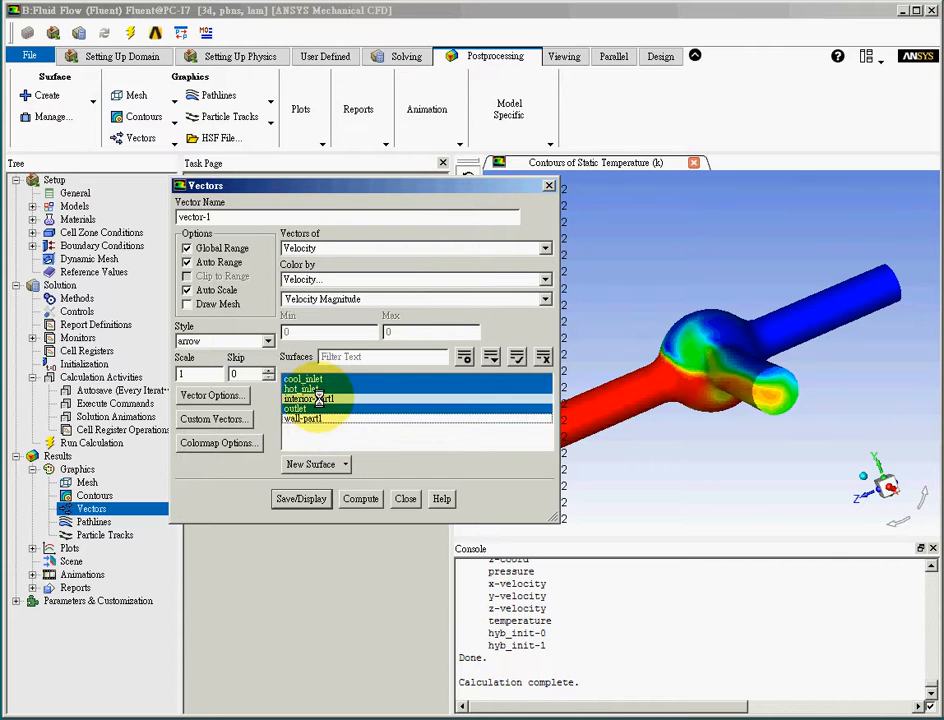
pyautogui.click(322, 497)
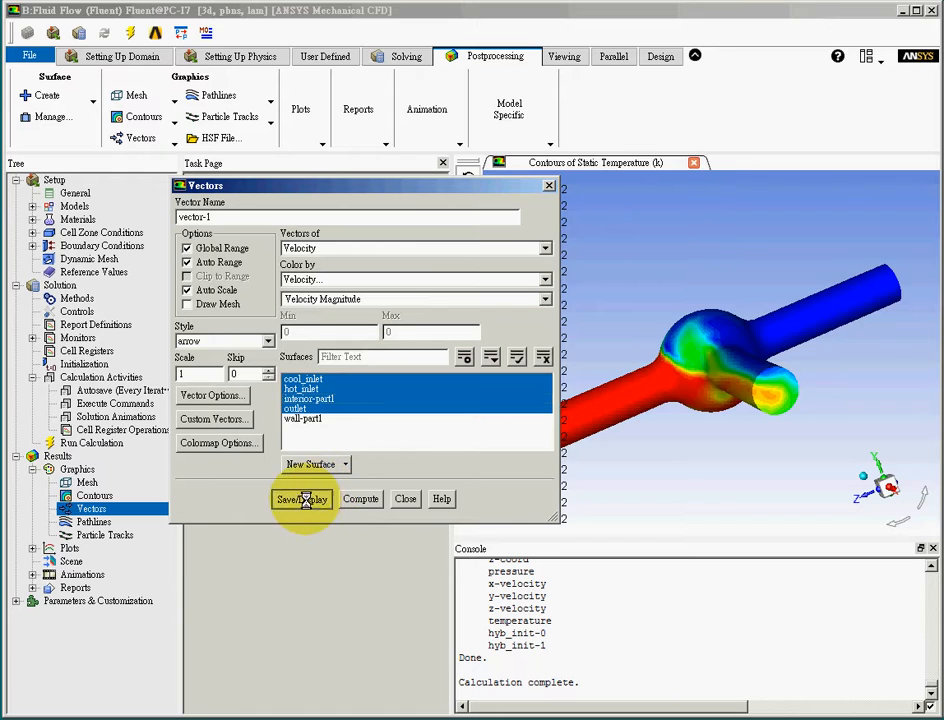
pyautogui.click(403, 499)
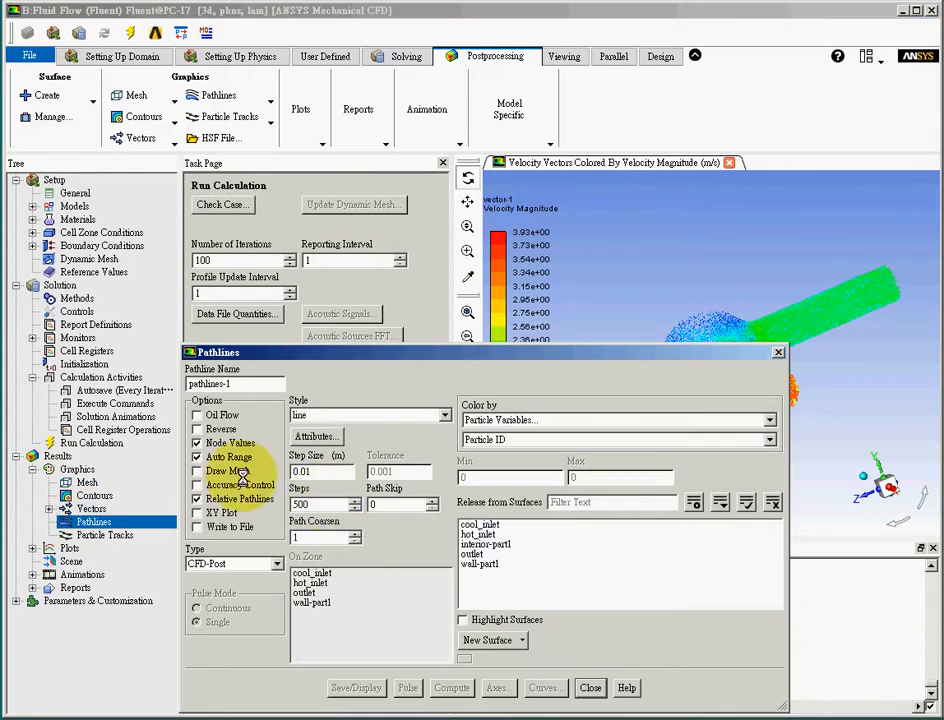
# Step: Color the new pathlines by velocity magnitude and release them from the cool_inlet, hot_inlet and outlet surfaces
pyautogui.click(521, 419)
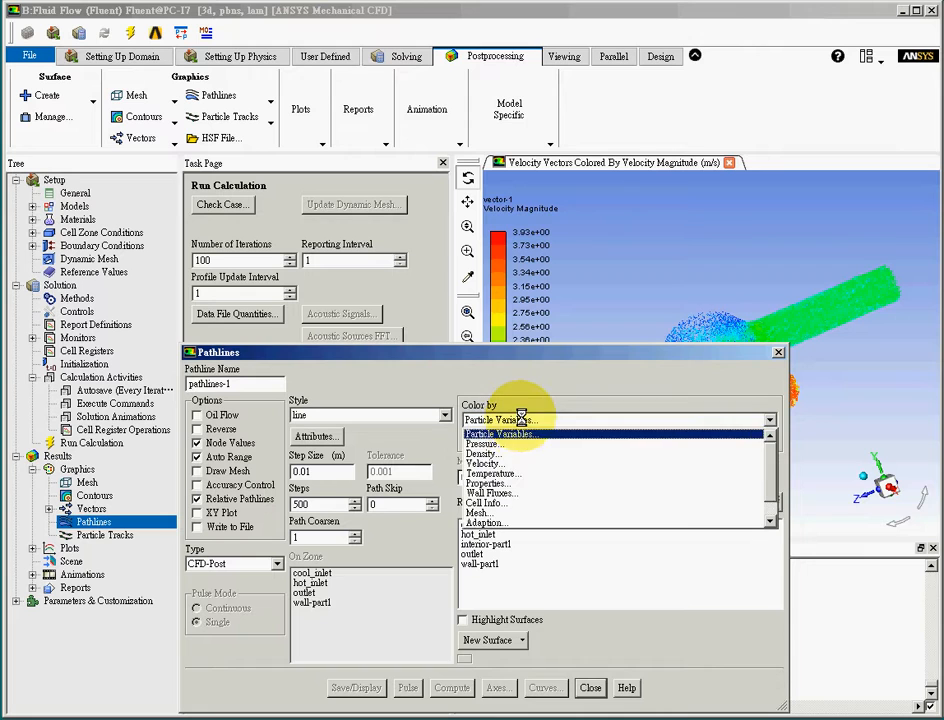
pyautogui.click(521, 473)
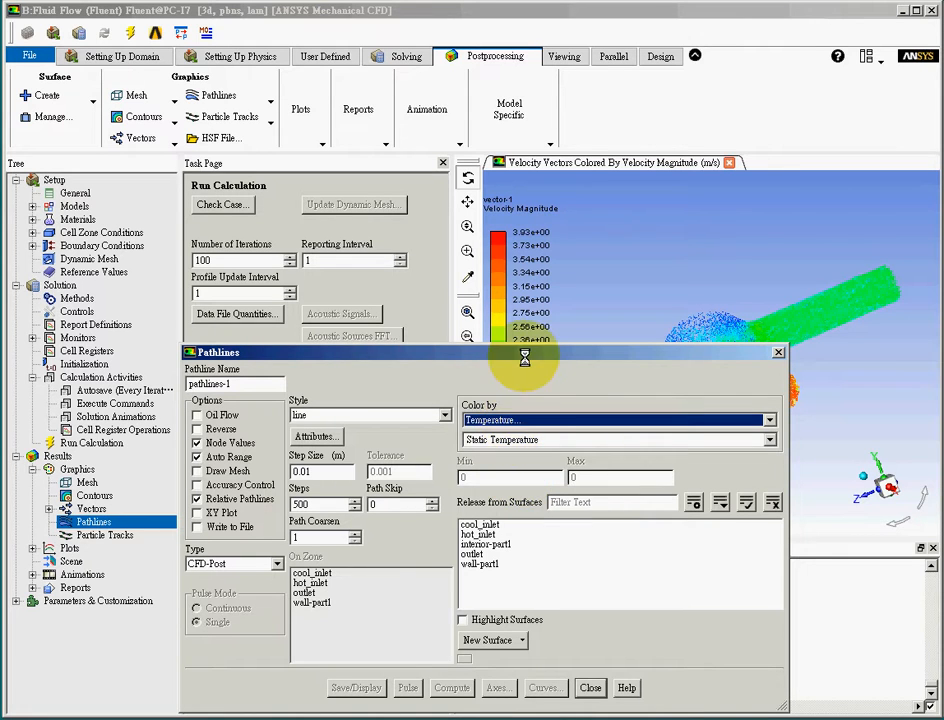
pyautogui.moveTo(527, 358); pyautogui.dragTo(449, 173)
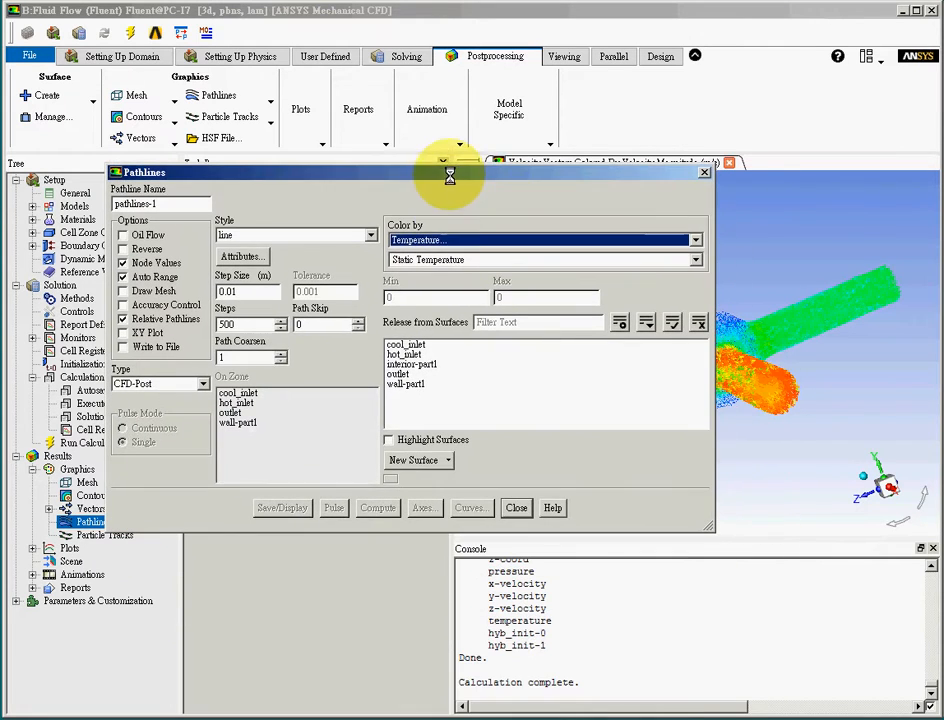
pyautogui.click(450, 241)
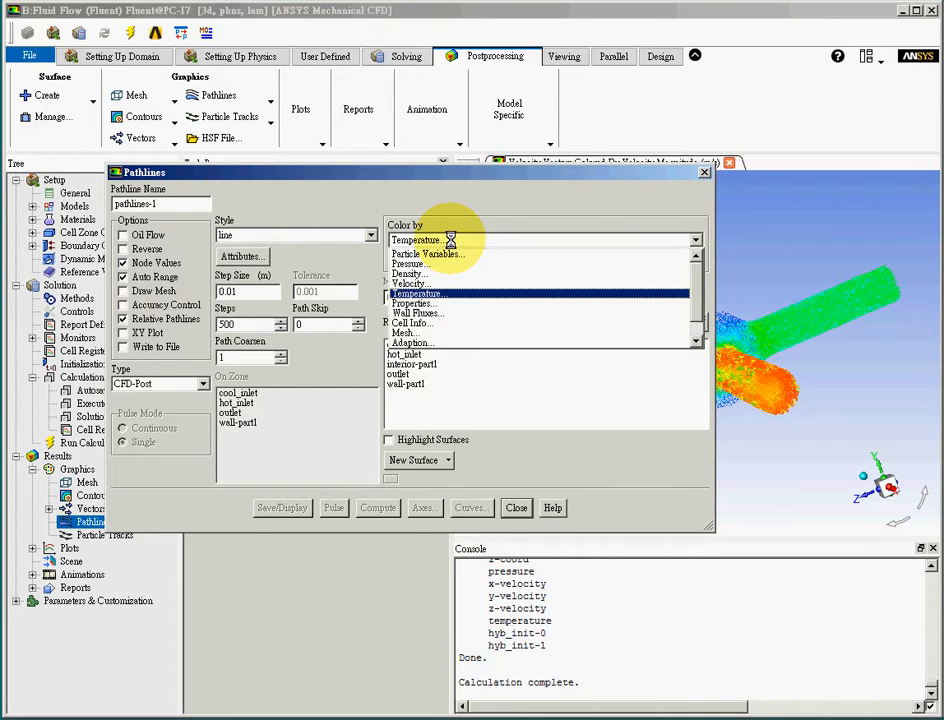
pyautogui.click(427, 283)
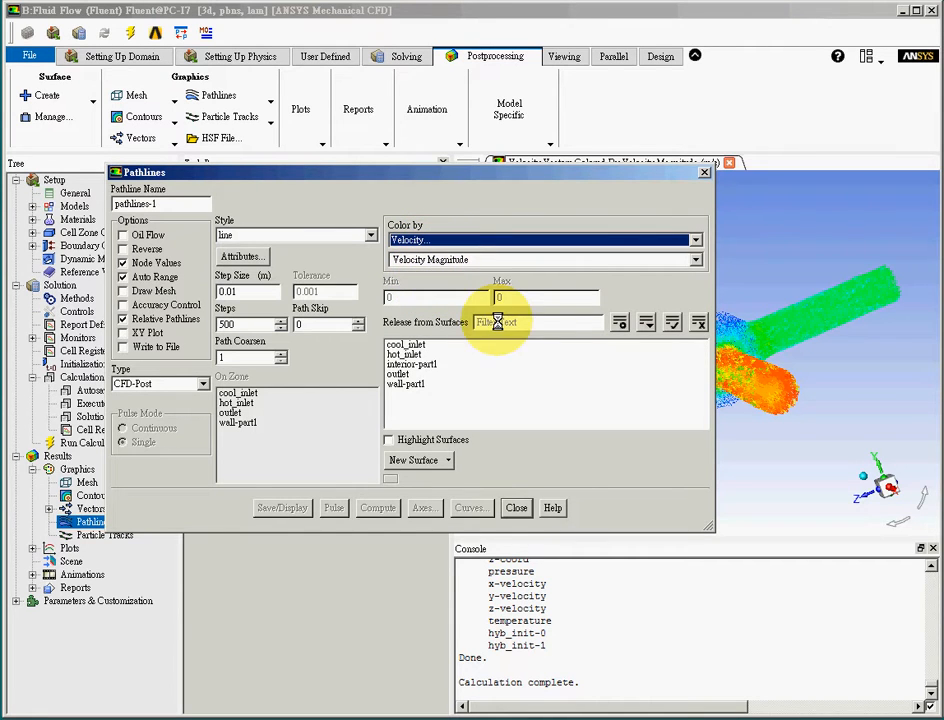
pyautogui.click(480, 363)
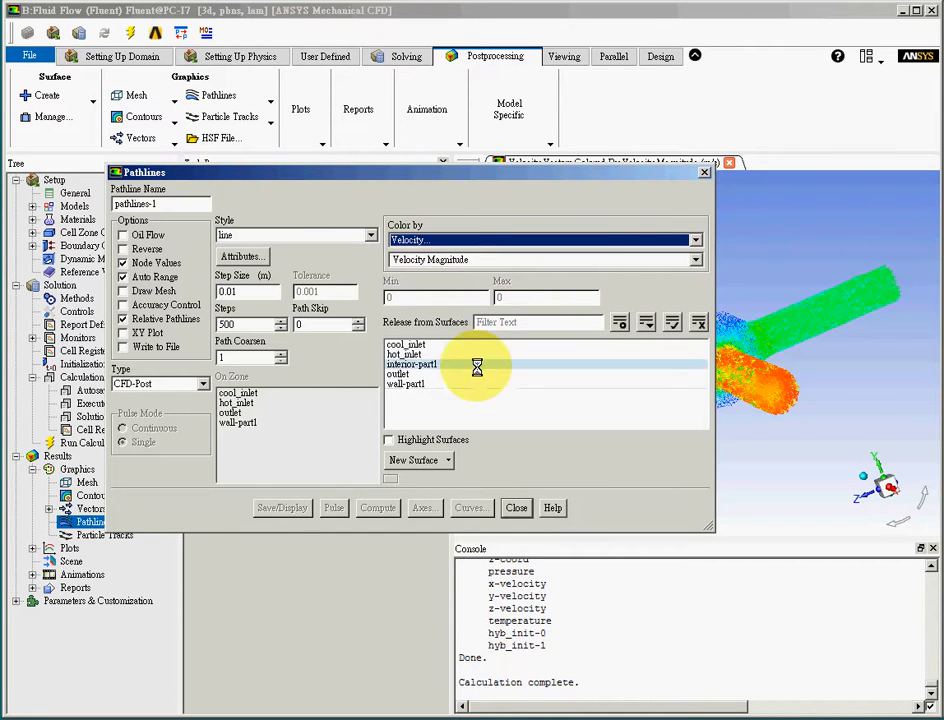
pyautogui.click(406, 345)
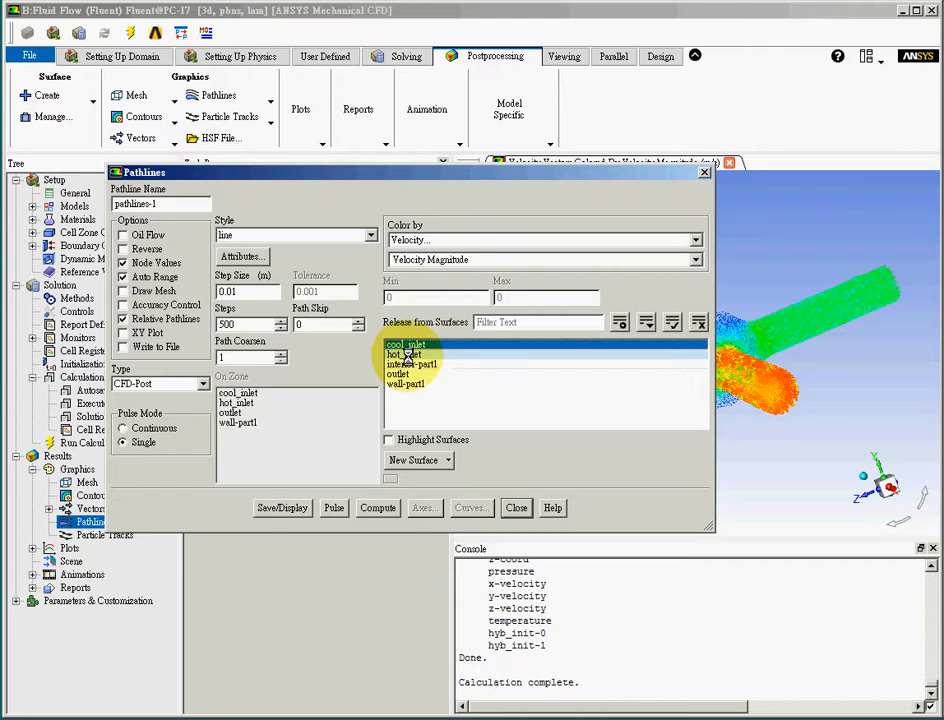
pyautogui.click(398, 374)
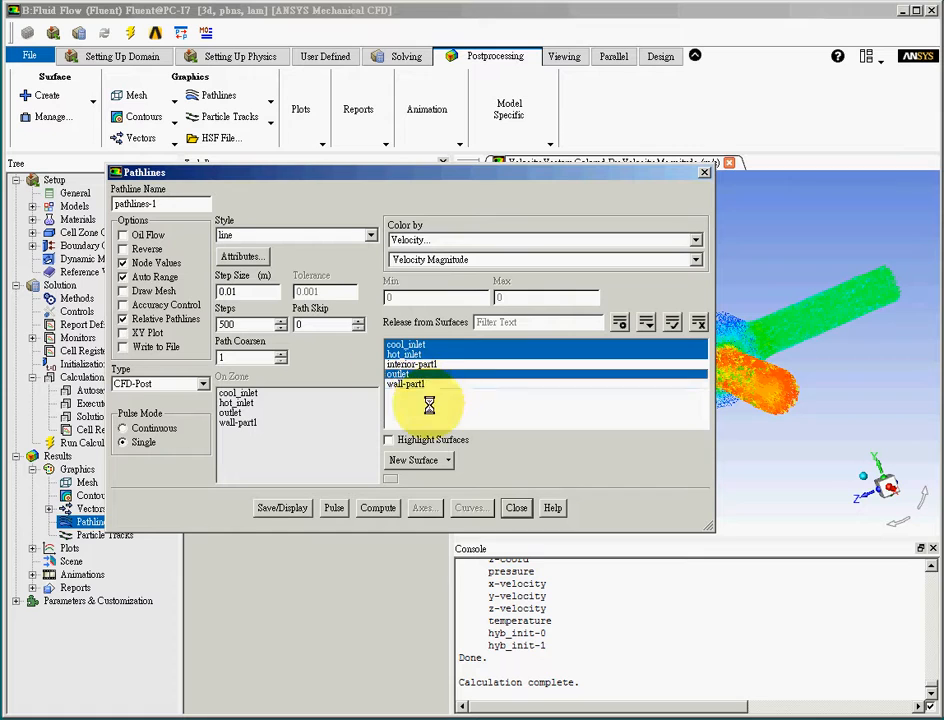
# Step: Set the pathline style to line-arrows, accept its style attributes, and save and display the pathlines
pyautogui.click(301, 237)
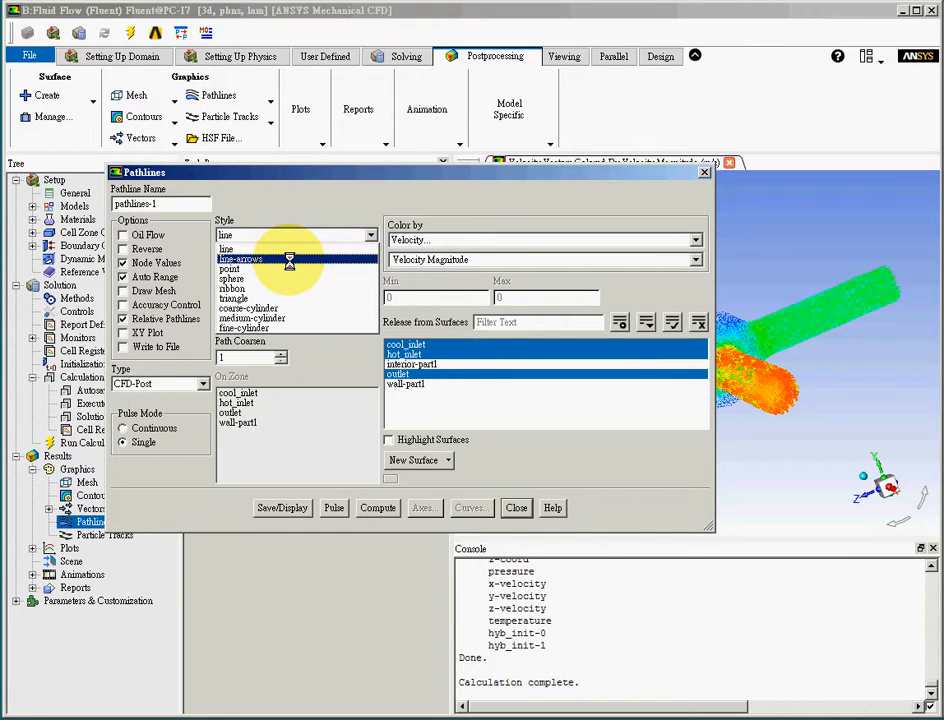
pyautogui.click(289, 259)
pyautogui.click(241, 256)
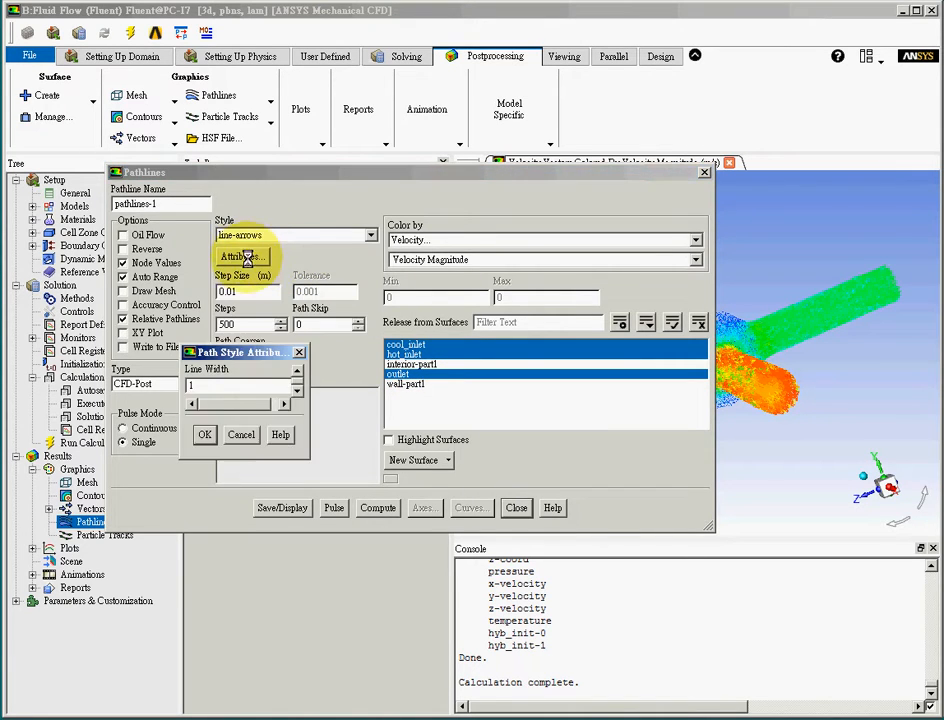
pyautogui.doubleClick(205, 450)
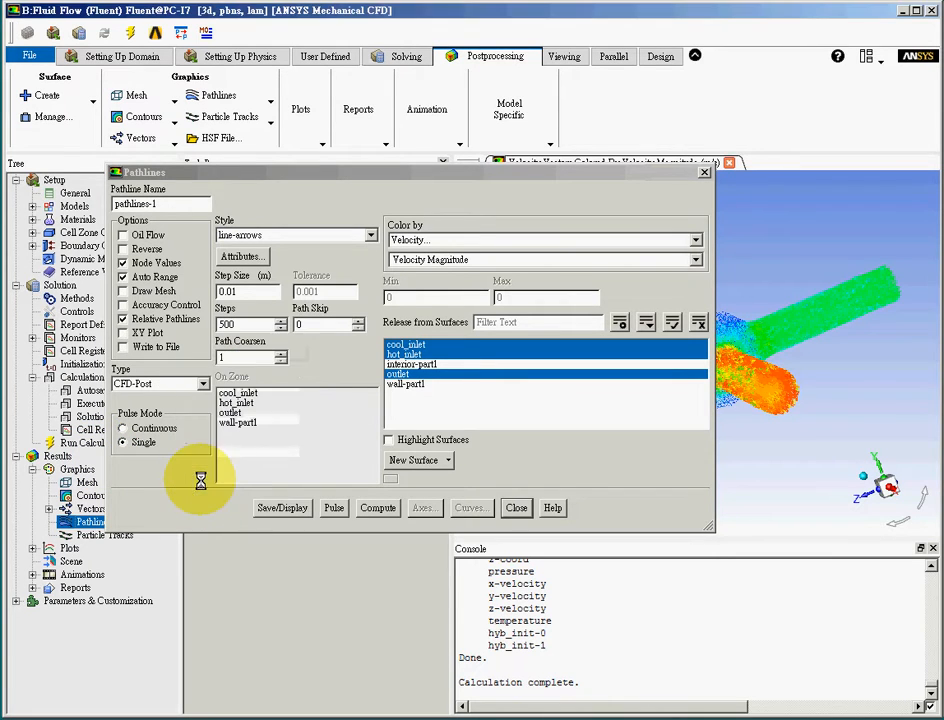
pyautogui.click(282, 508)
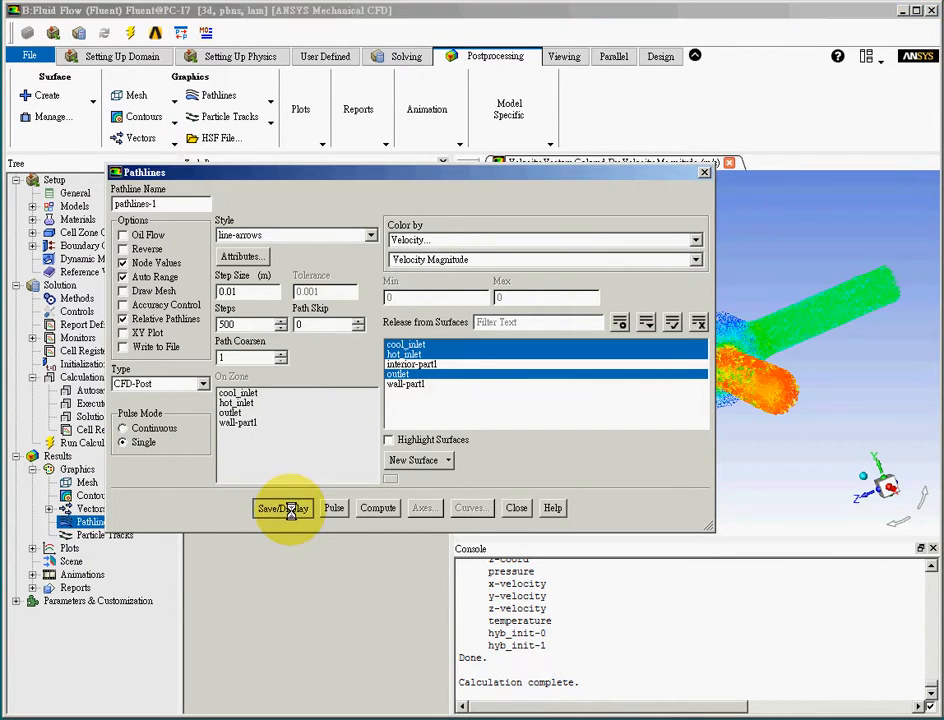
# Step: Pulse the pathlines in Single pulse mode to watch the flow through the junction, keeping the pathline settings clear of the model
pyautogui.moveTo(636, 168); pyautogui.dragTo(410, 251)
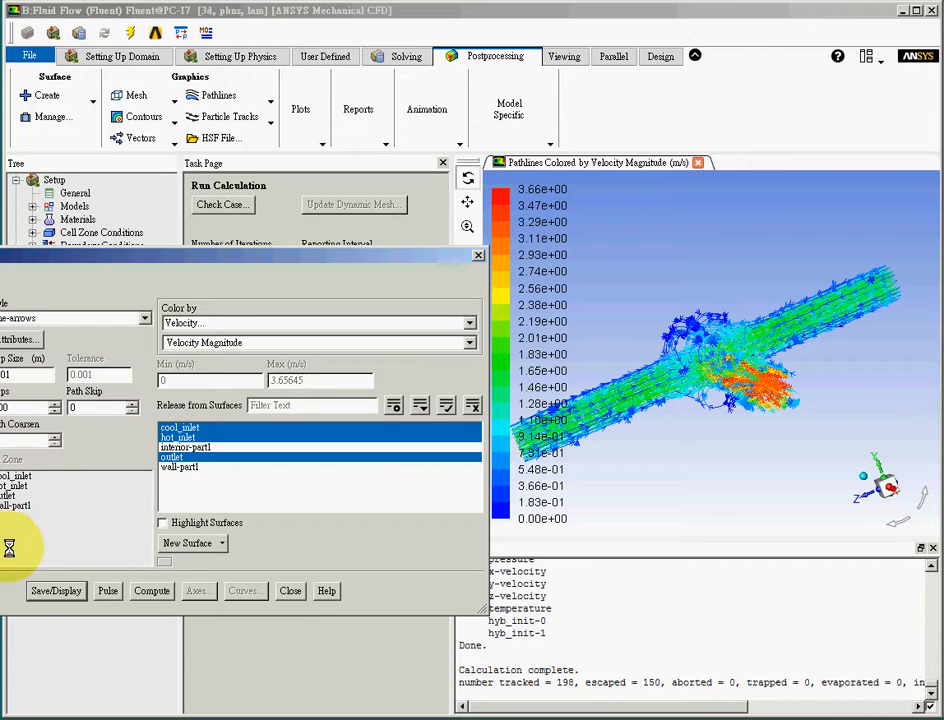
pyautogui.click(108, 591)
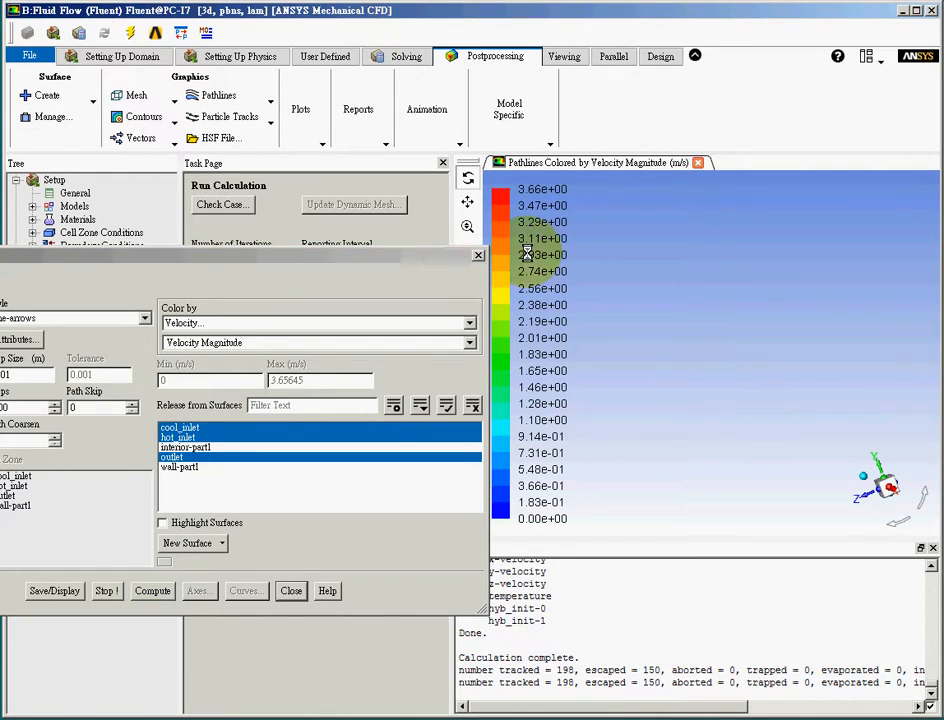
pyautogui.moveTo(435, 262); pyautogui.dragTo(448, 285)
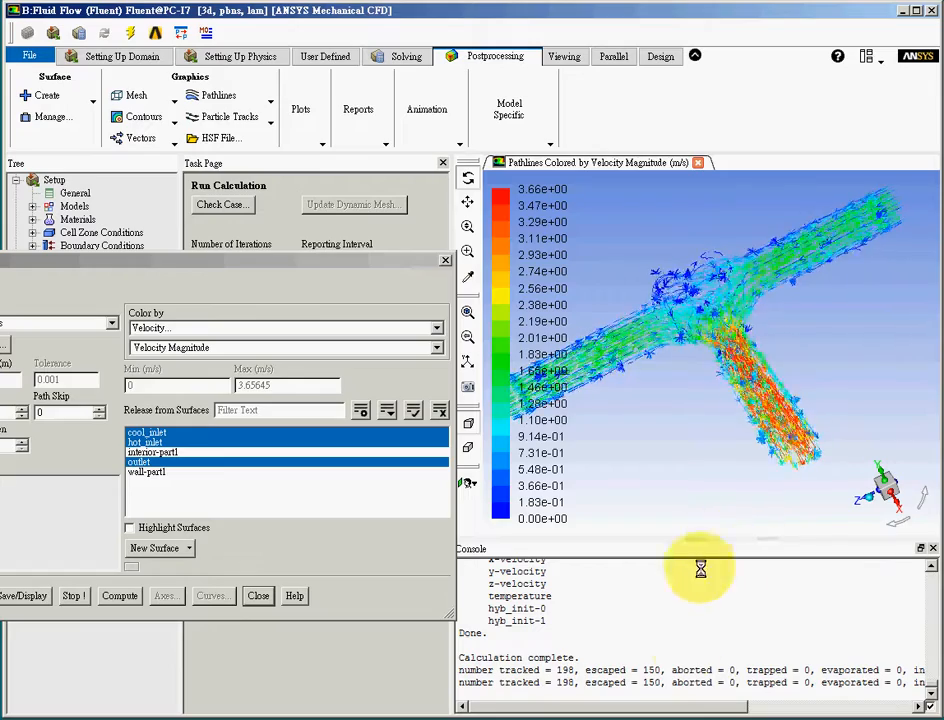
pyautogui.moveTo(175, 265); pyautogui.dragTo(486, 278)
pyautogui.click(190, 542)
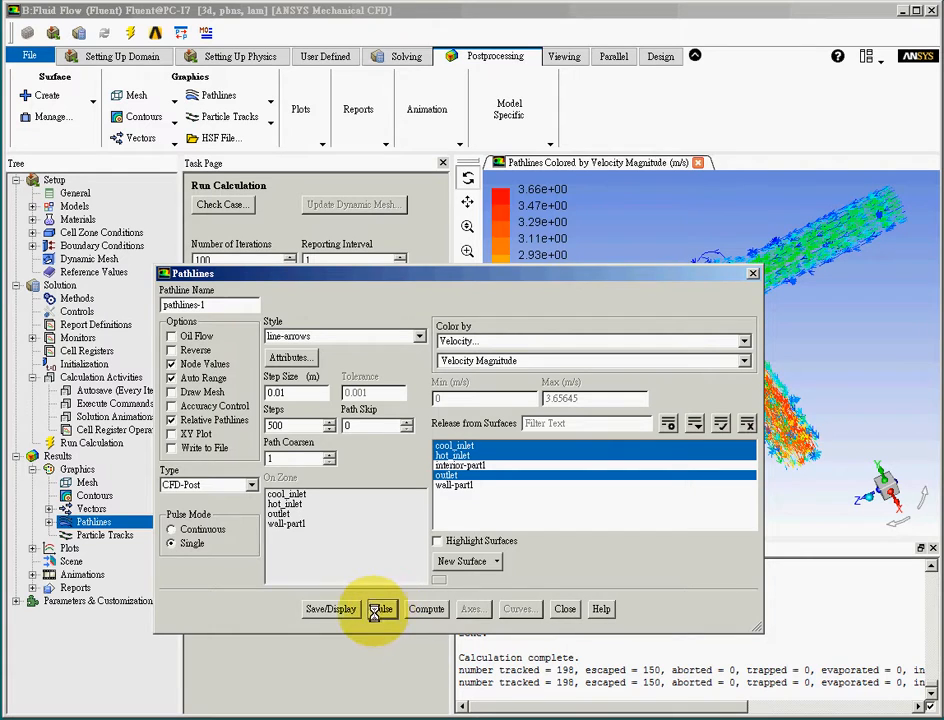
pyautogui.click(380, 609)
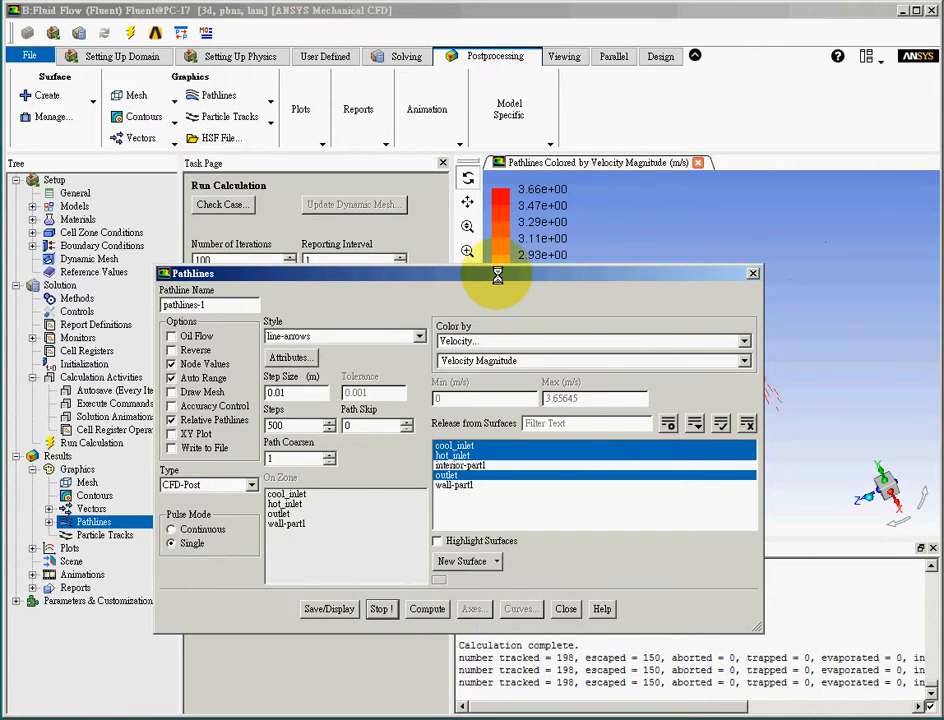
pyautogui.moveTo(489, 269); pyautogui.dragTo(247, 57)
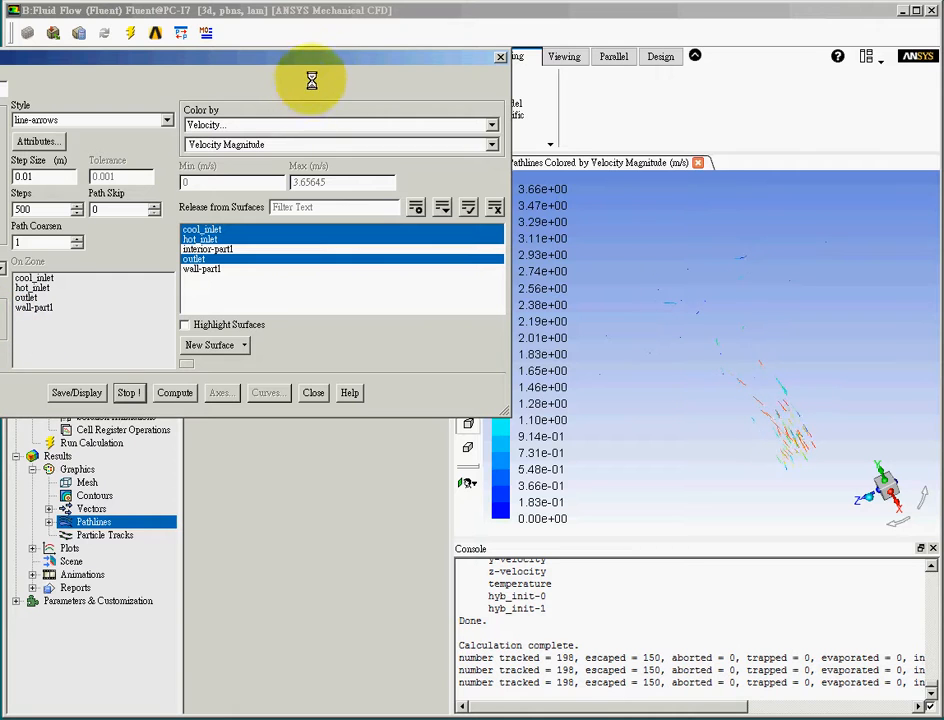
pyautogui.moveTo(323, 57); pyautogui.dragTo(480, 8)
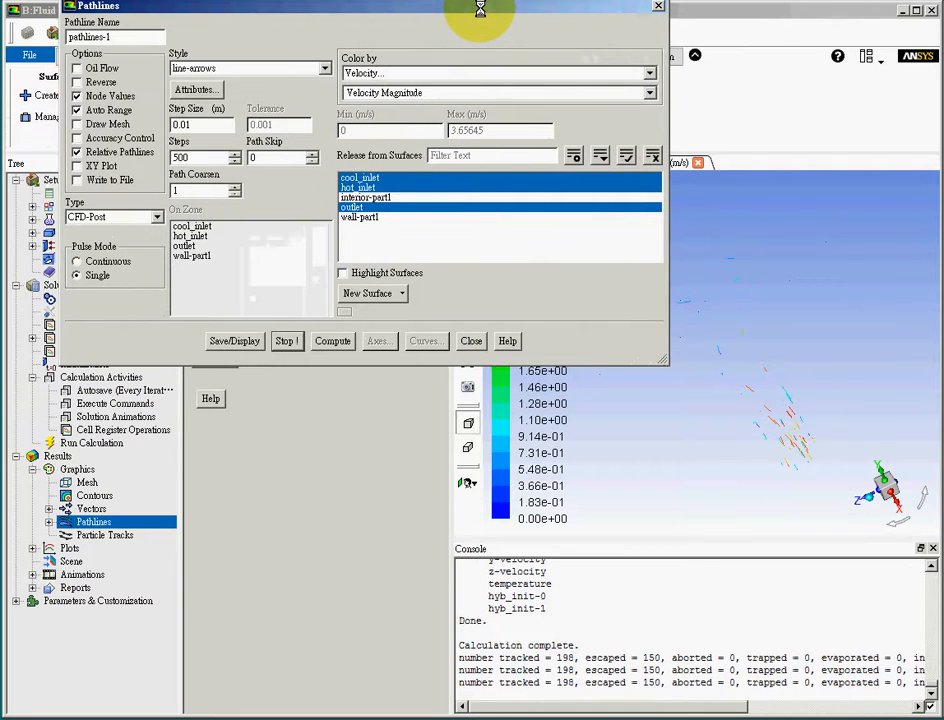
# Step: Set the pulse mode to Continuous, play the pathline pulse, stop it and close the pathline settings
pyautogui.click(104, 262)
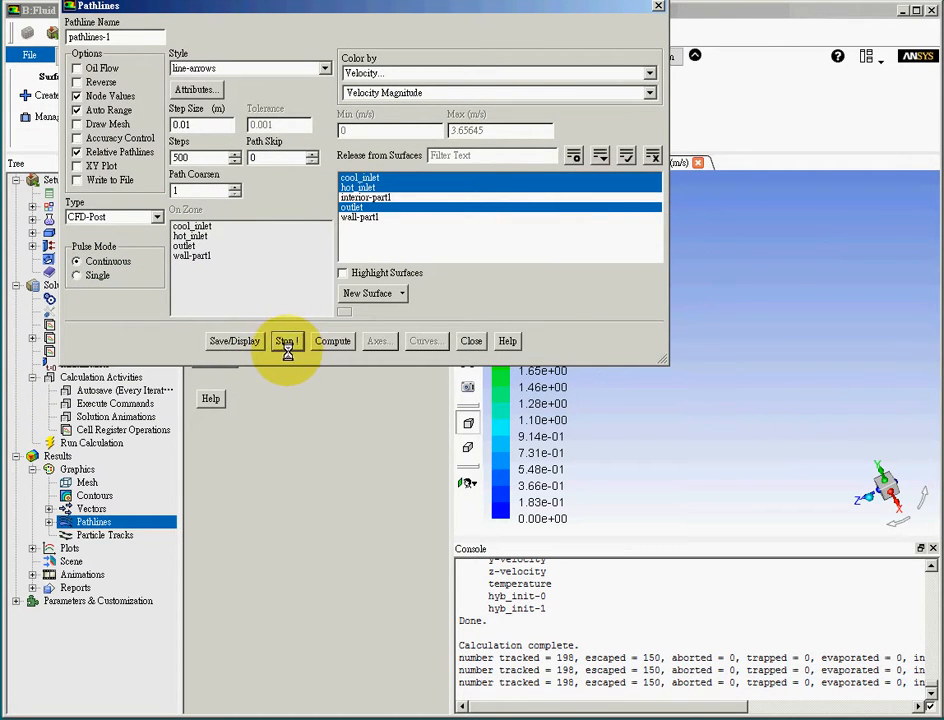
pyautogui.moveTo(480, 2); pyautogui.dragTo(287, 371)
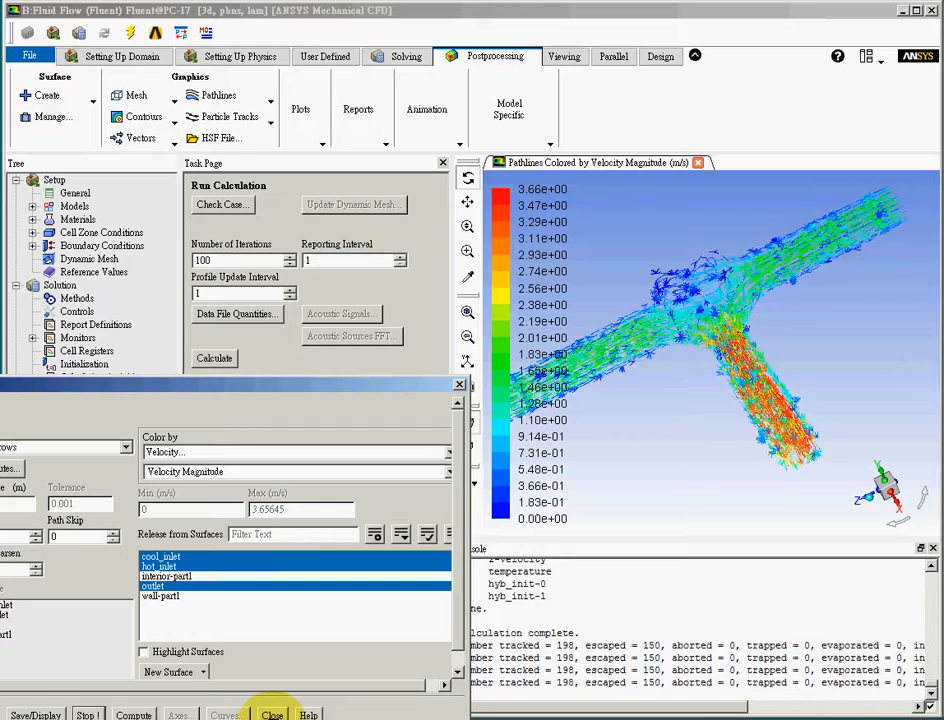
pyautogui.click(86, 715)
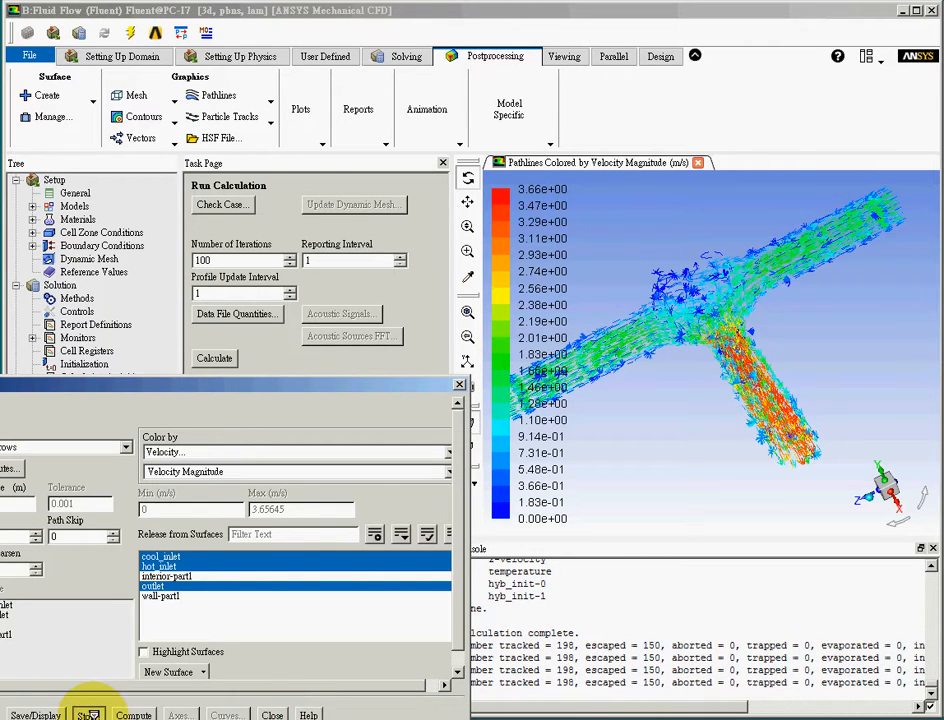
pyautogui.click(270, 714)
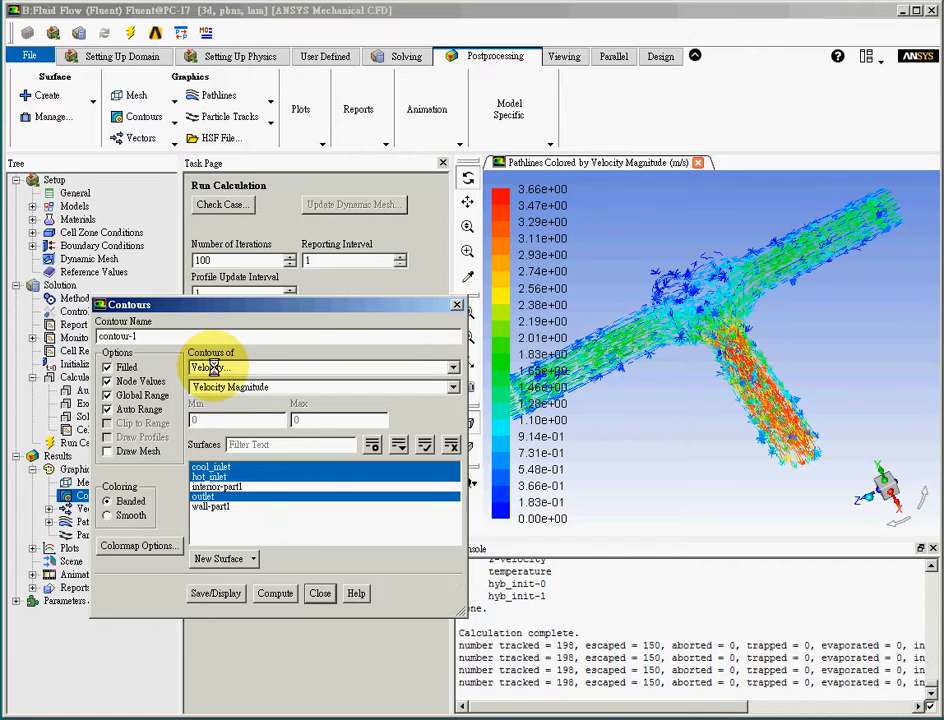
# Step: Display static temperature contours on cool_inlet, hot_inlet, outlet and wall-part1, and close the contour settings
pyautogui.click(236, 368)
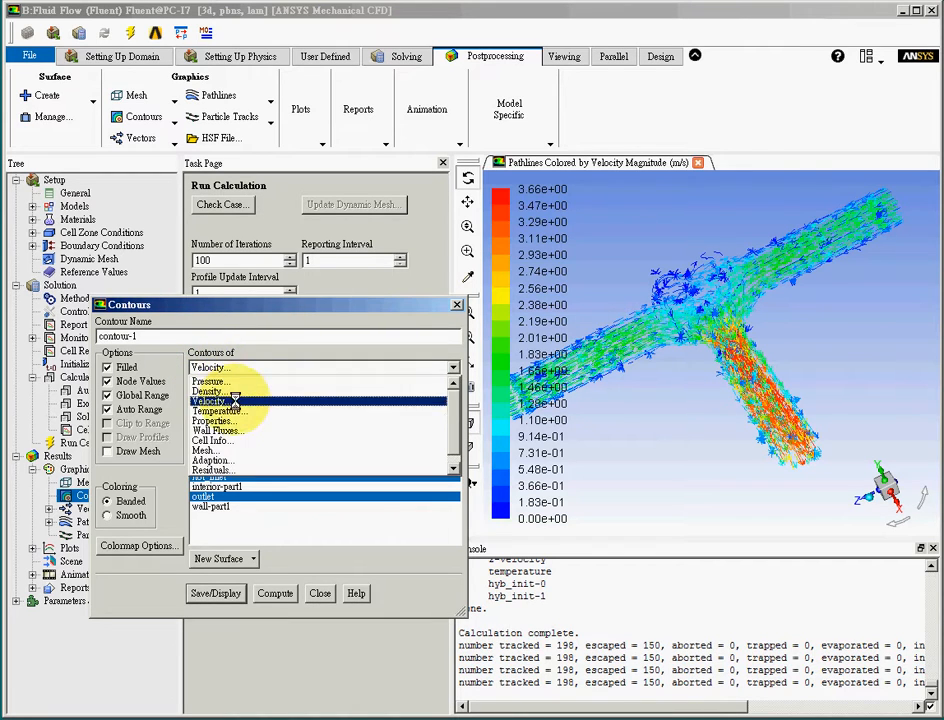
pyautogui.click(239, 415)
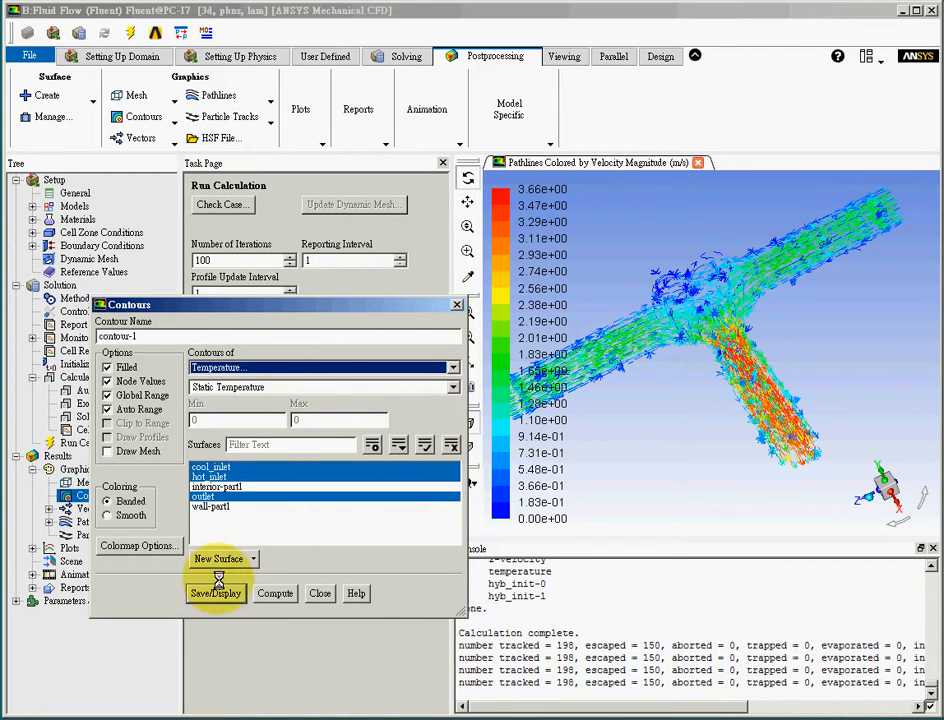
pyautogui.click(211, 506)
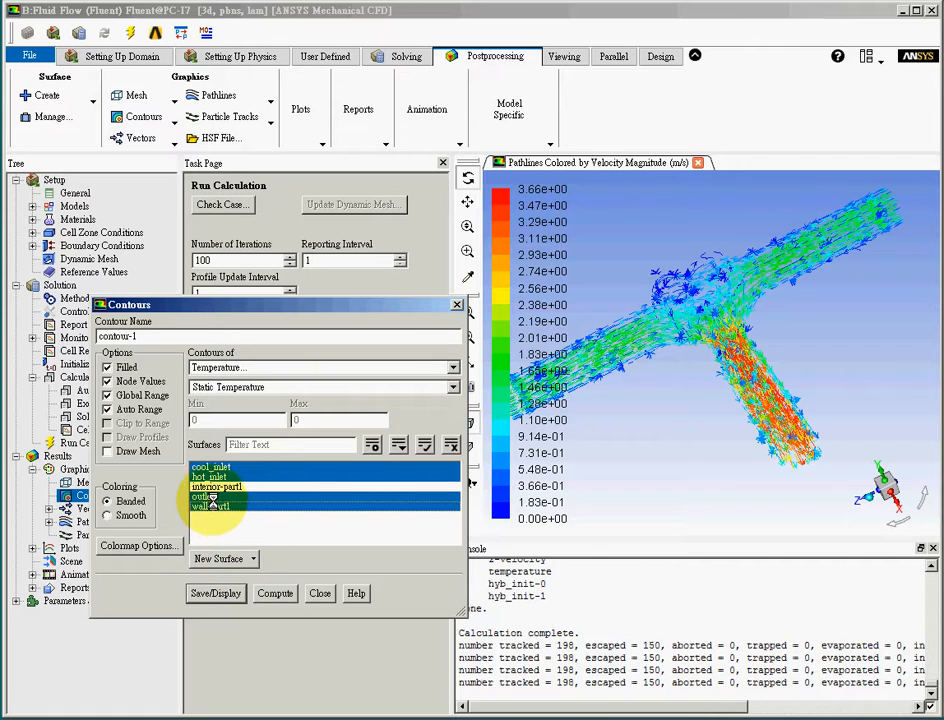
pyautogui.click(210, 594)
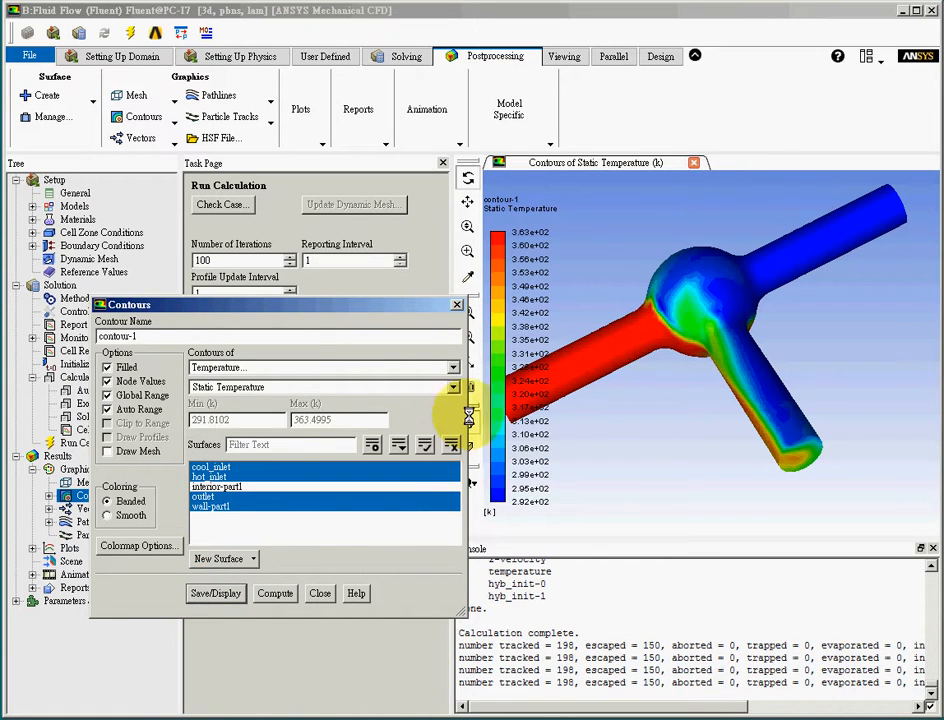
pyautogui.click(457, 303)
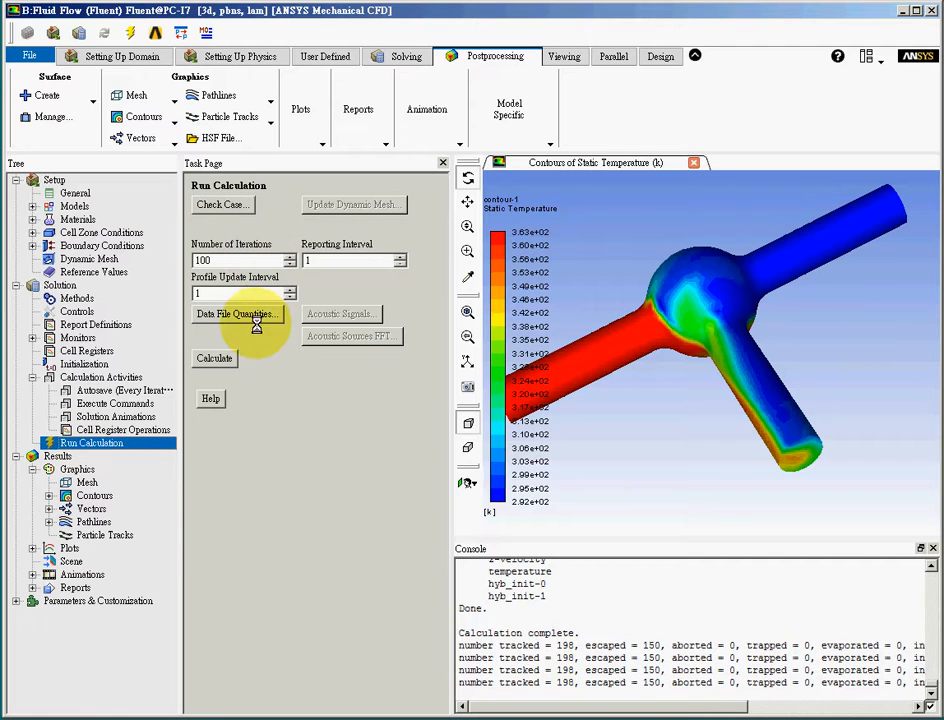
# Step: Start the calculation again for 100 iterations
pyautogui.click(229, 359)
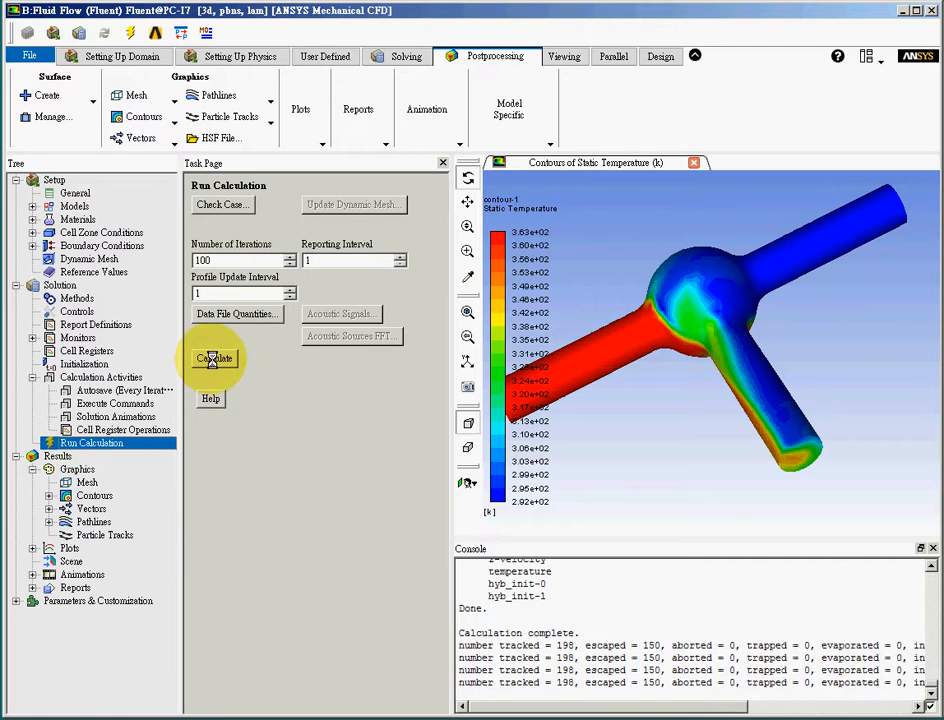